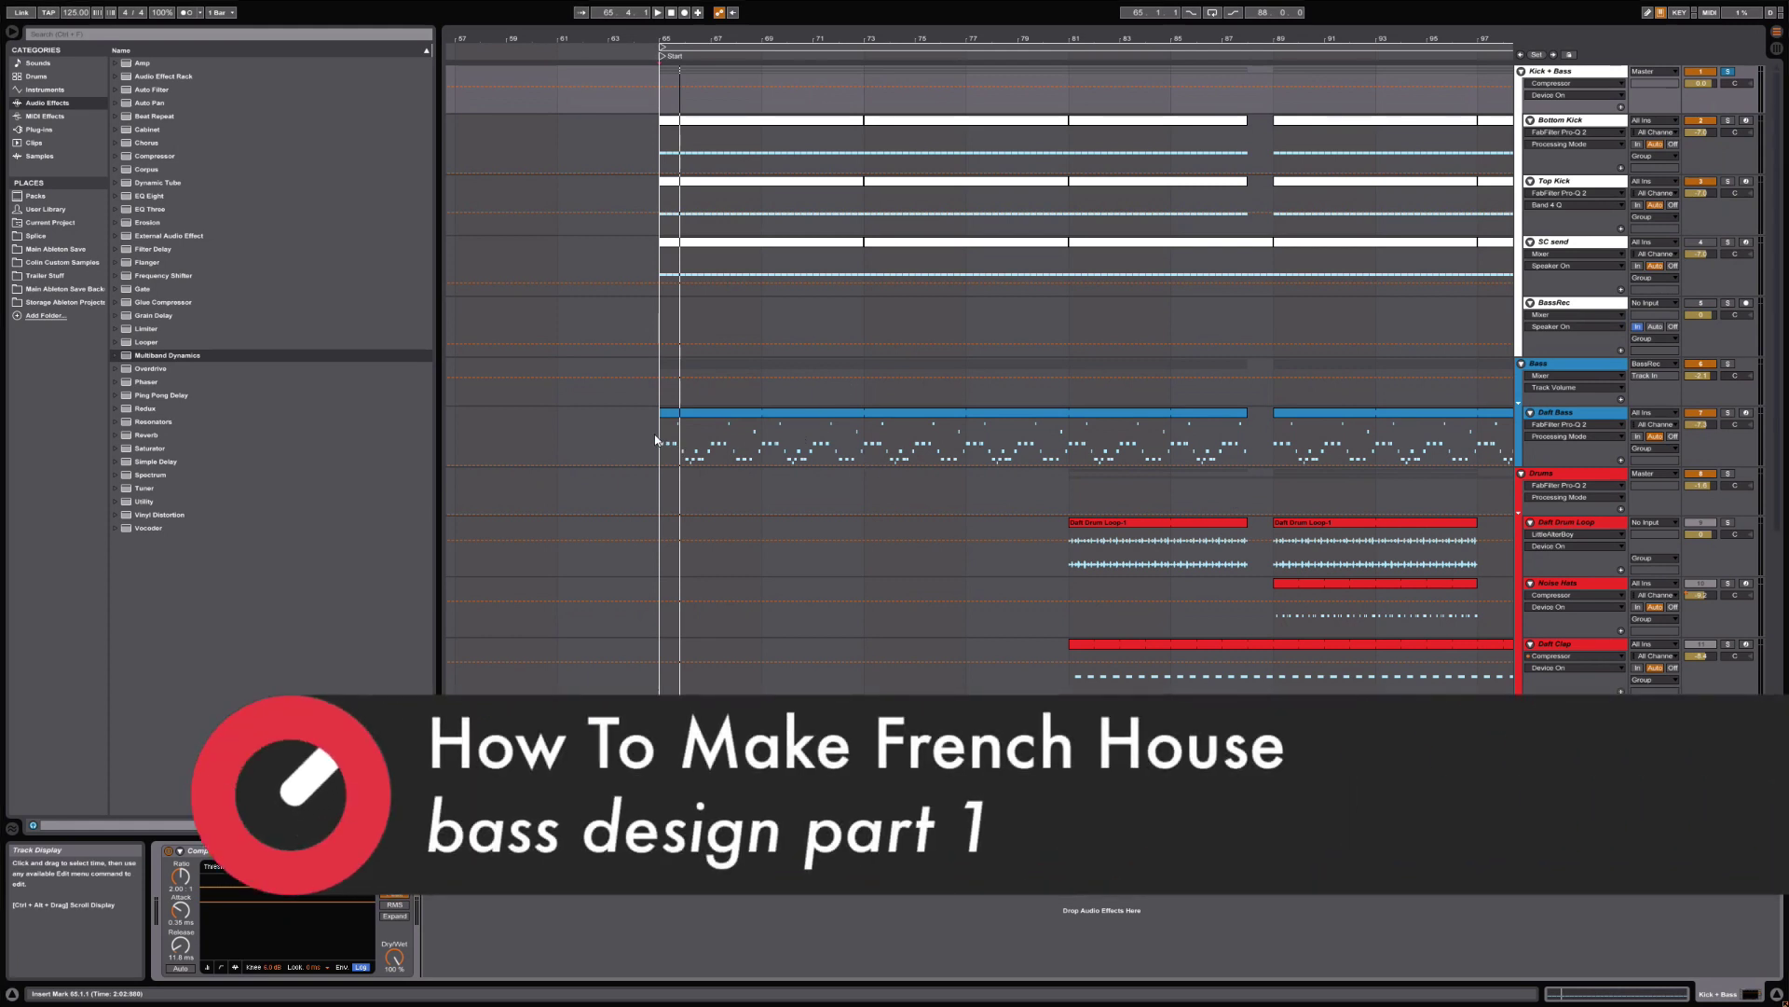
Select the Daft Bass track lane in the Arrangement to show its device chain.
left_click(660, 435)
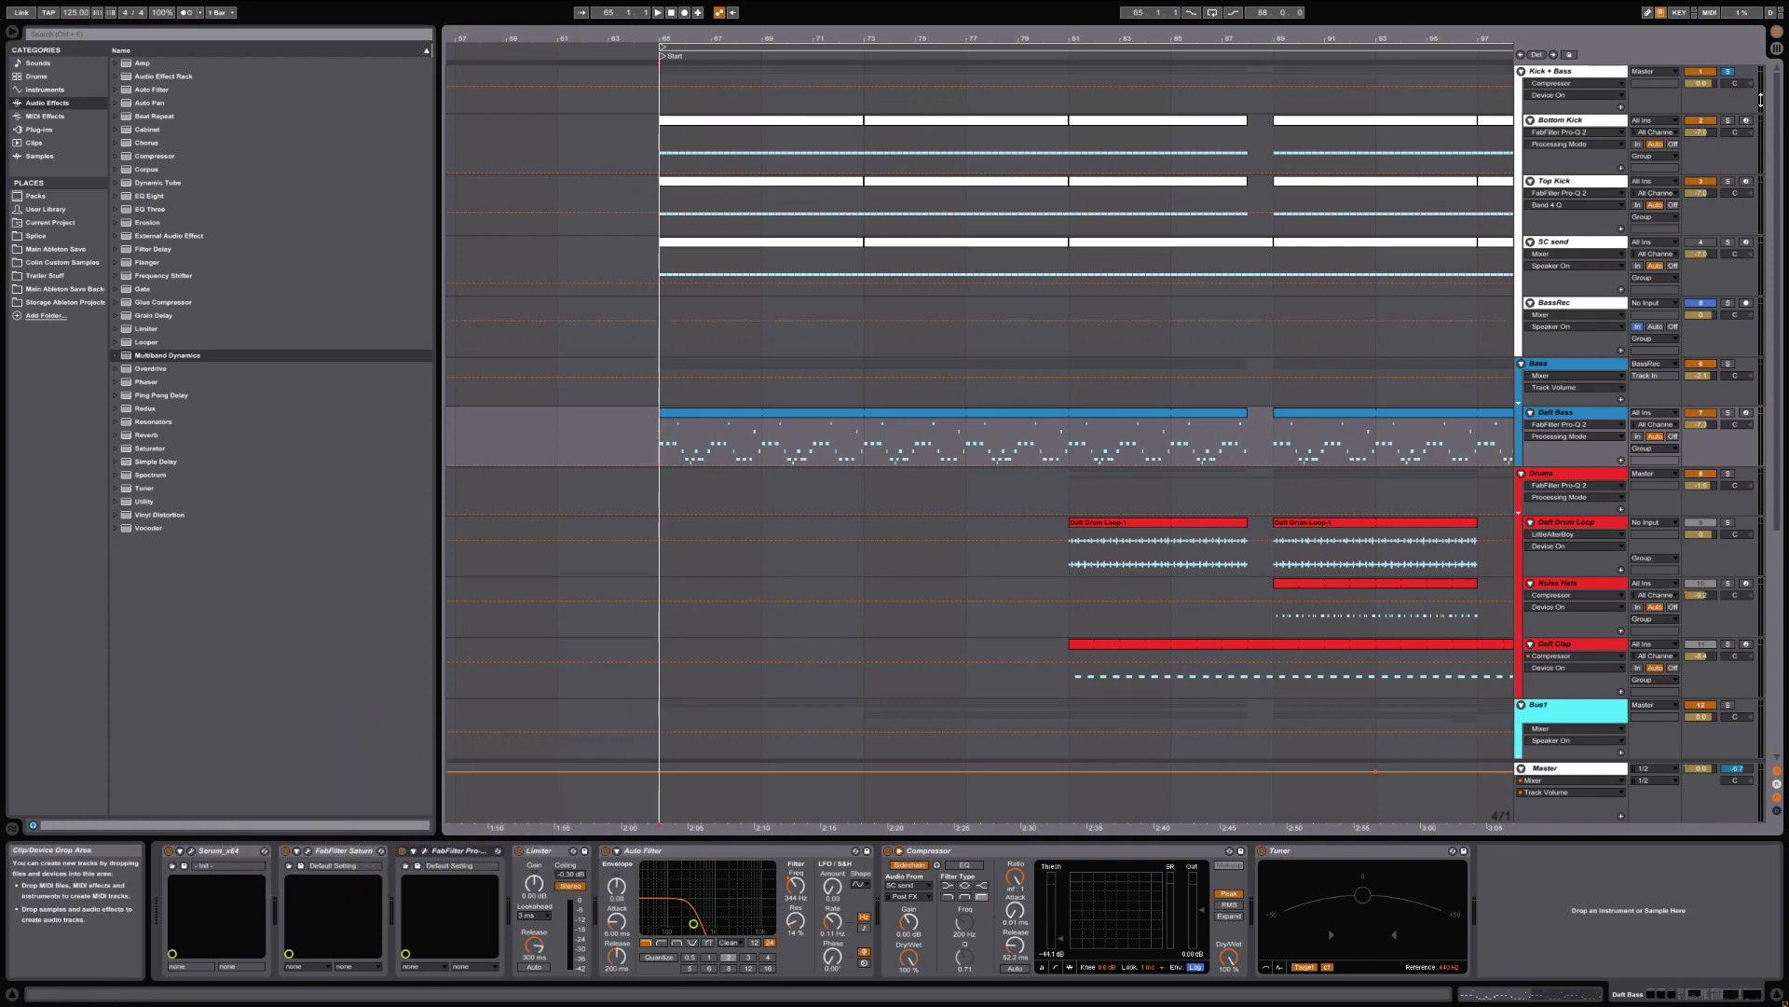
Audition the arrangement, inspect the Pro-Q device, then solo Daft Bass and play it.
key("space")
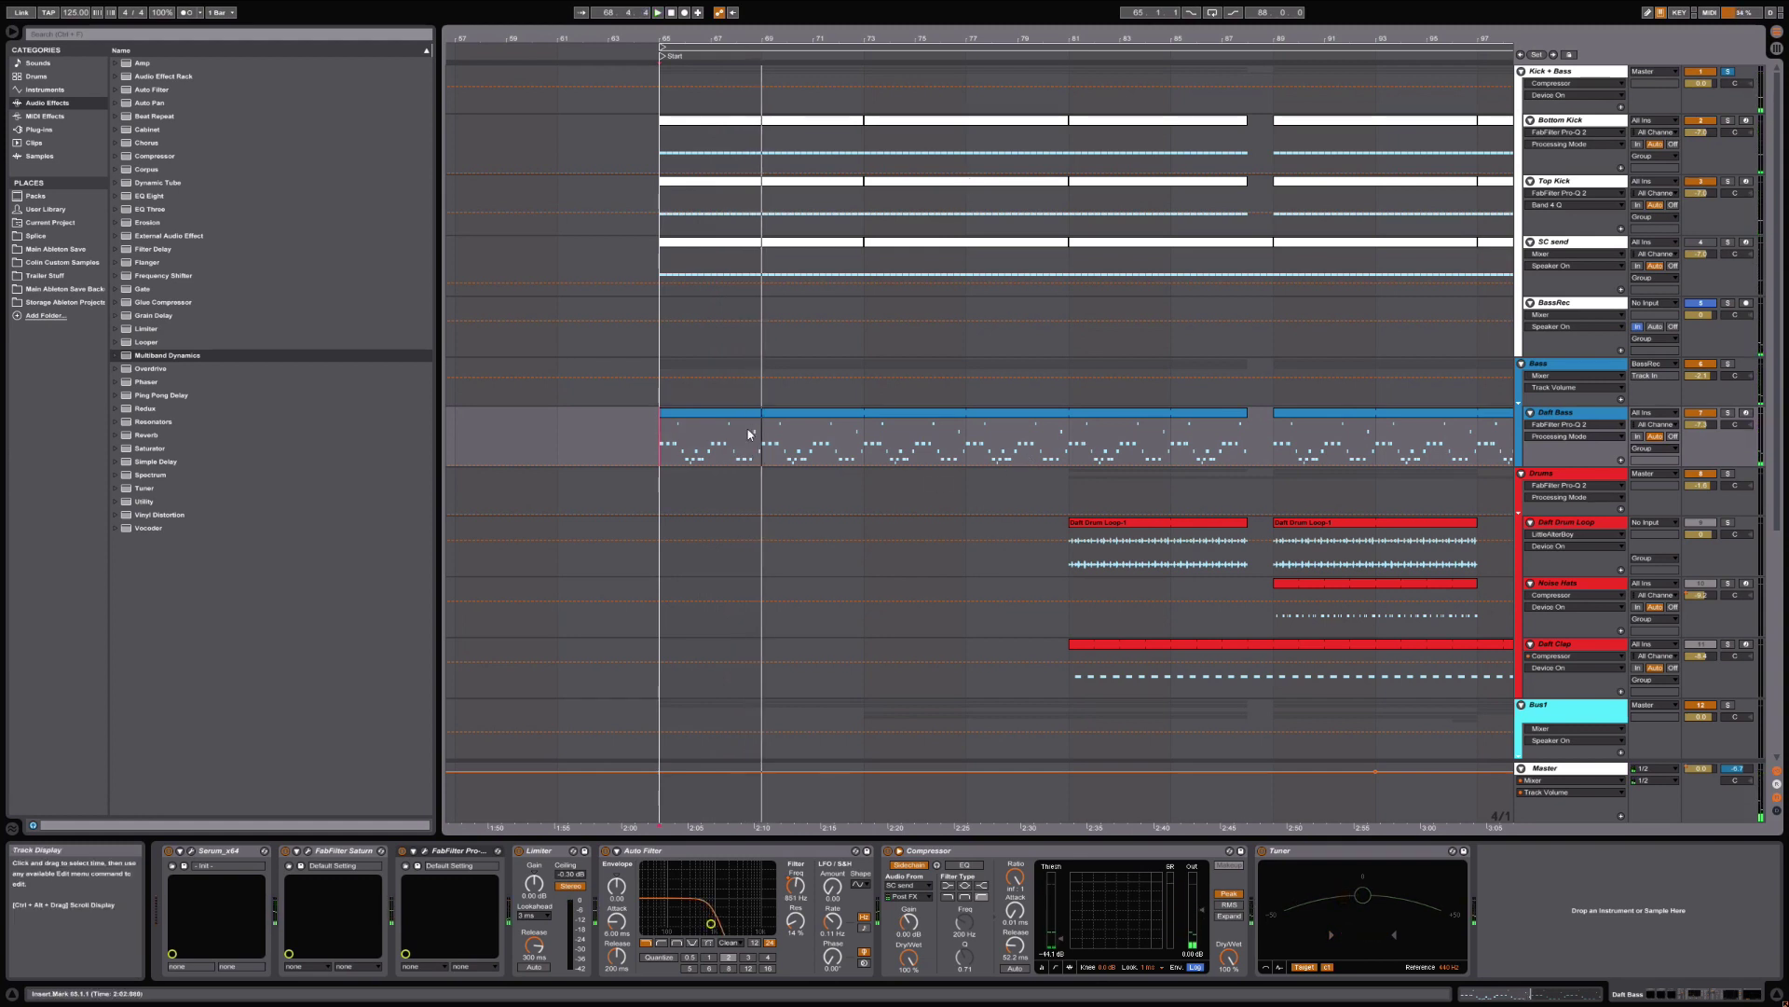
key("space")
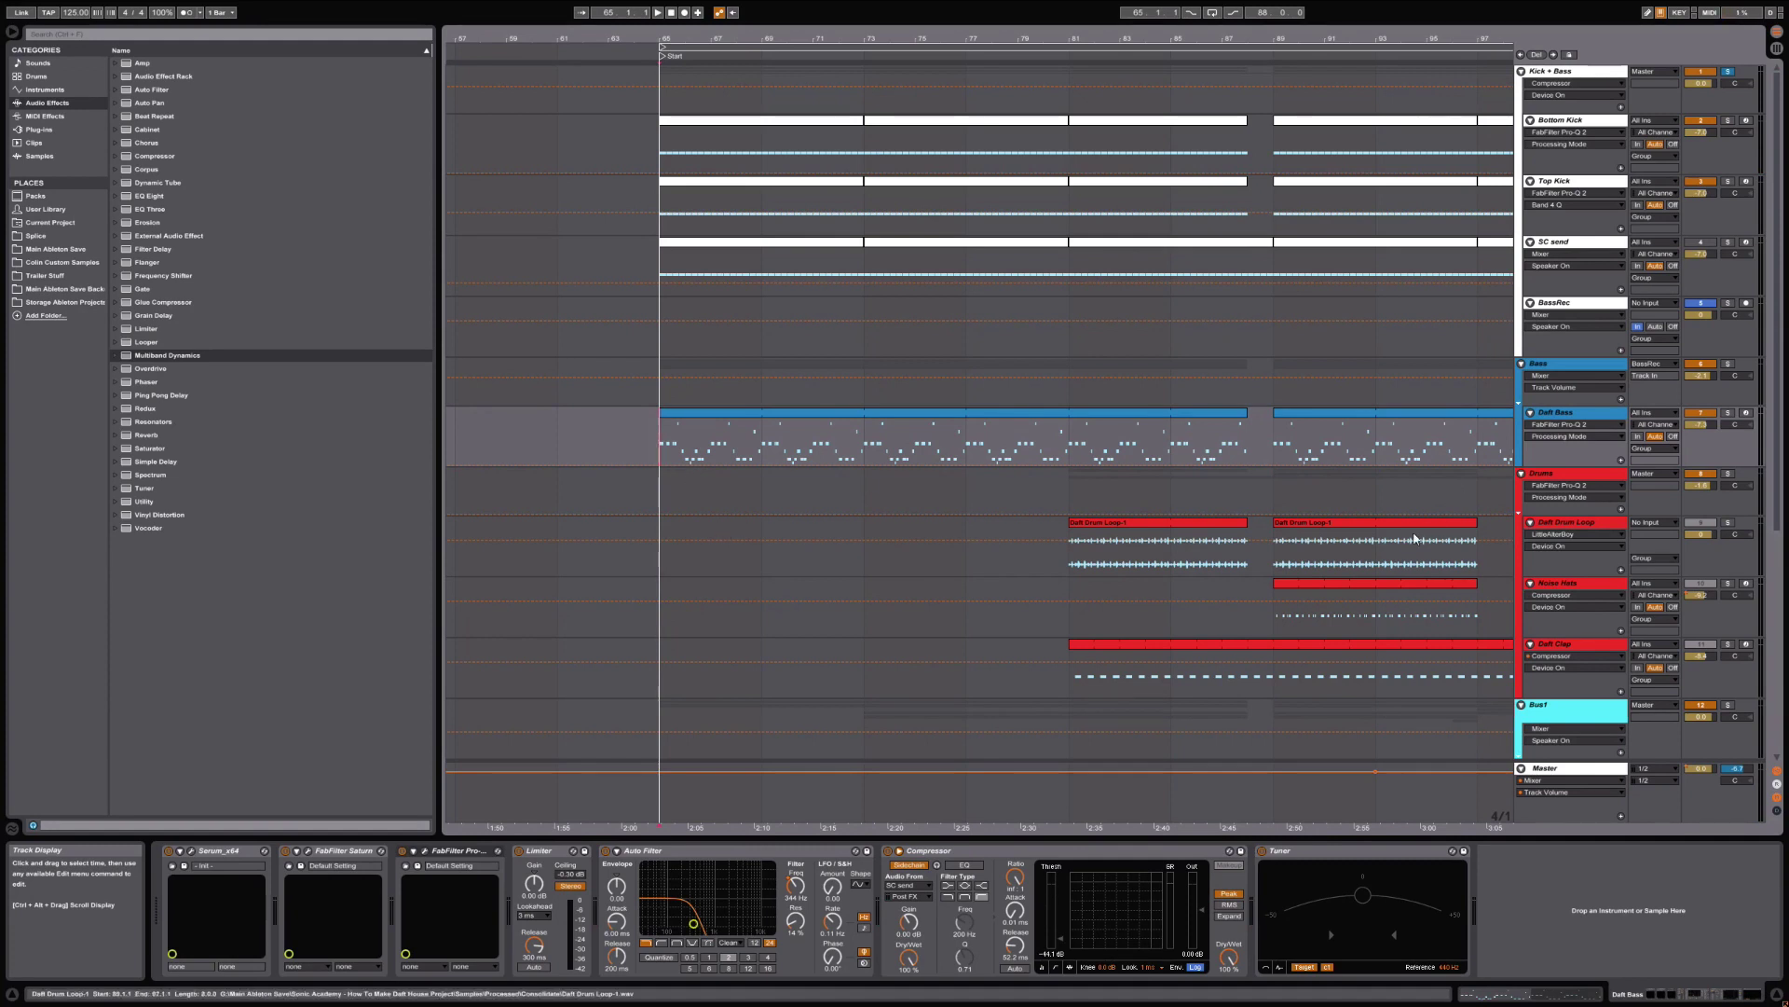
left_click(1577, 425)
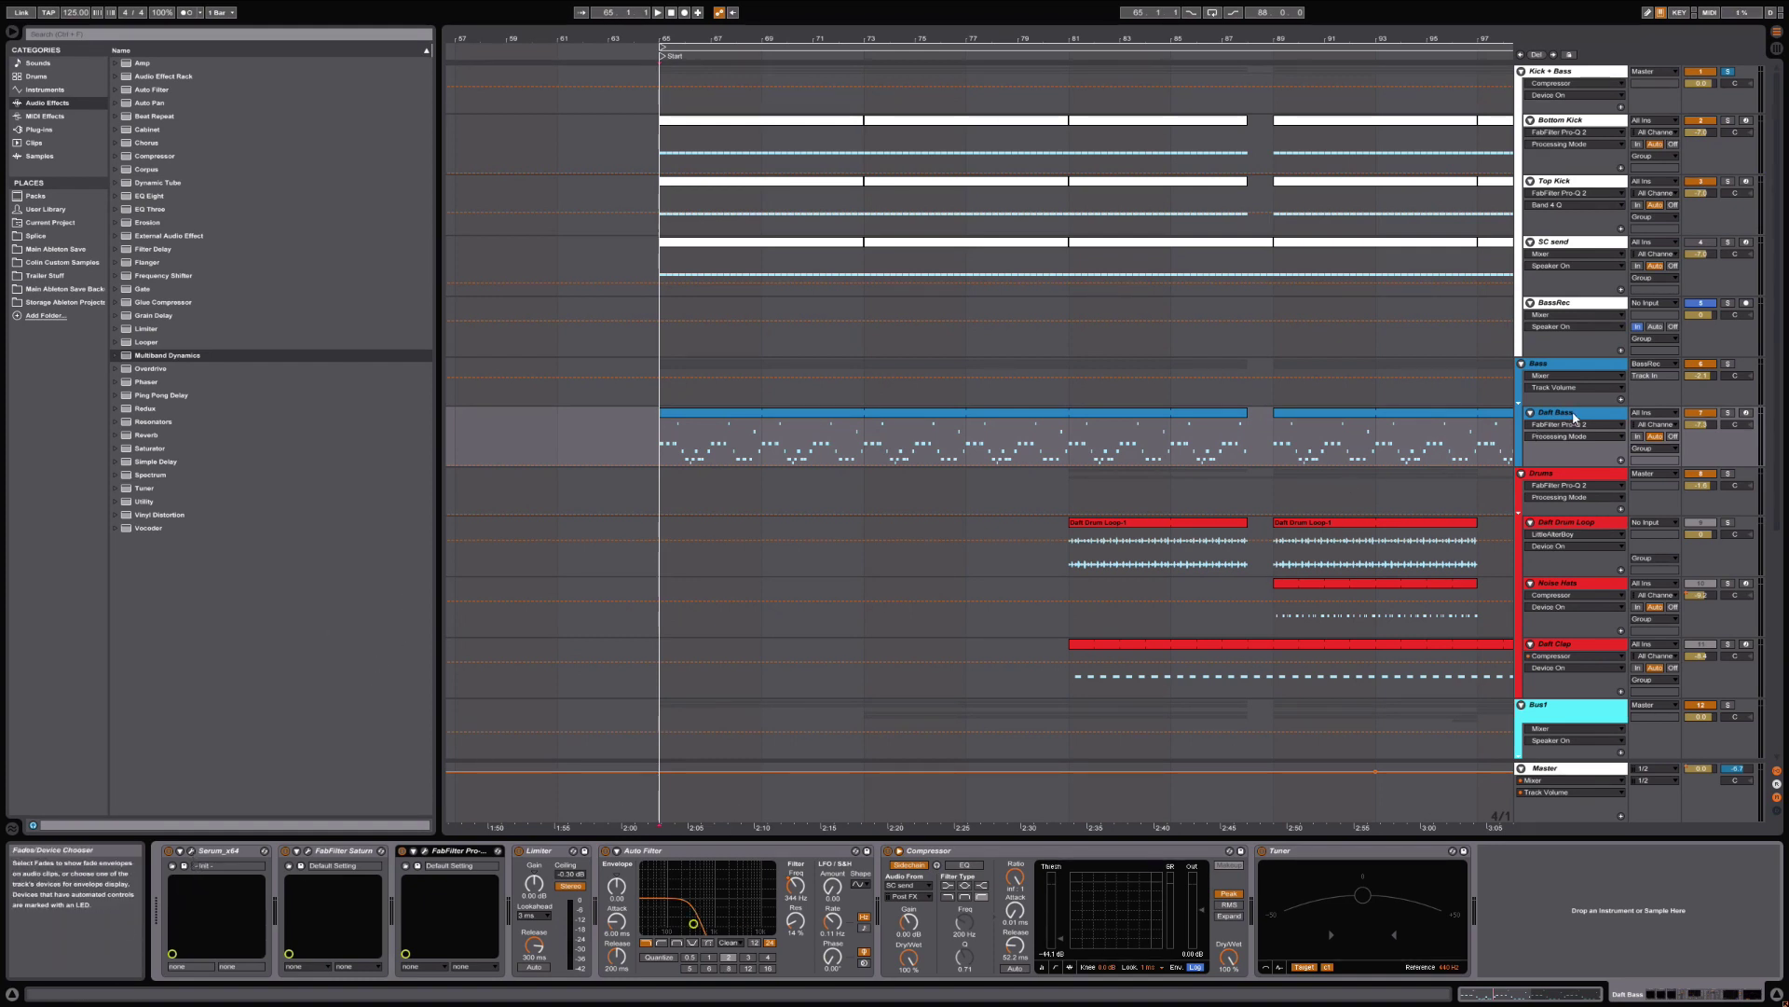
left_click(1545, 479)
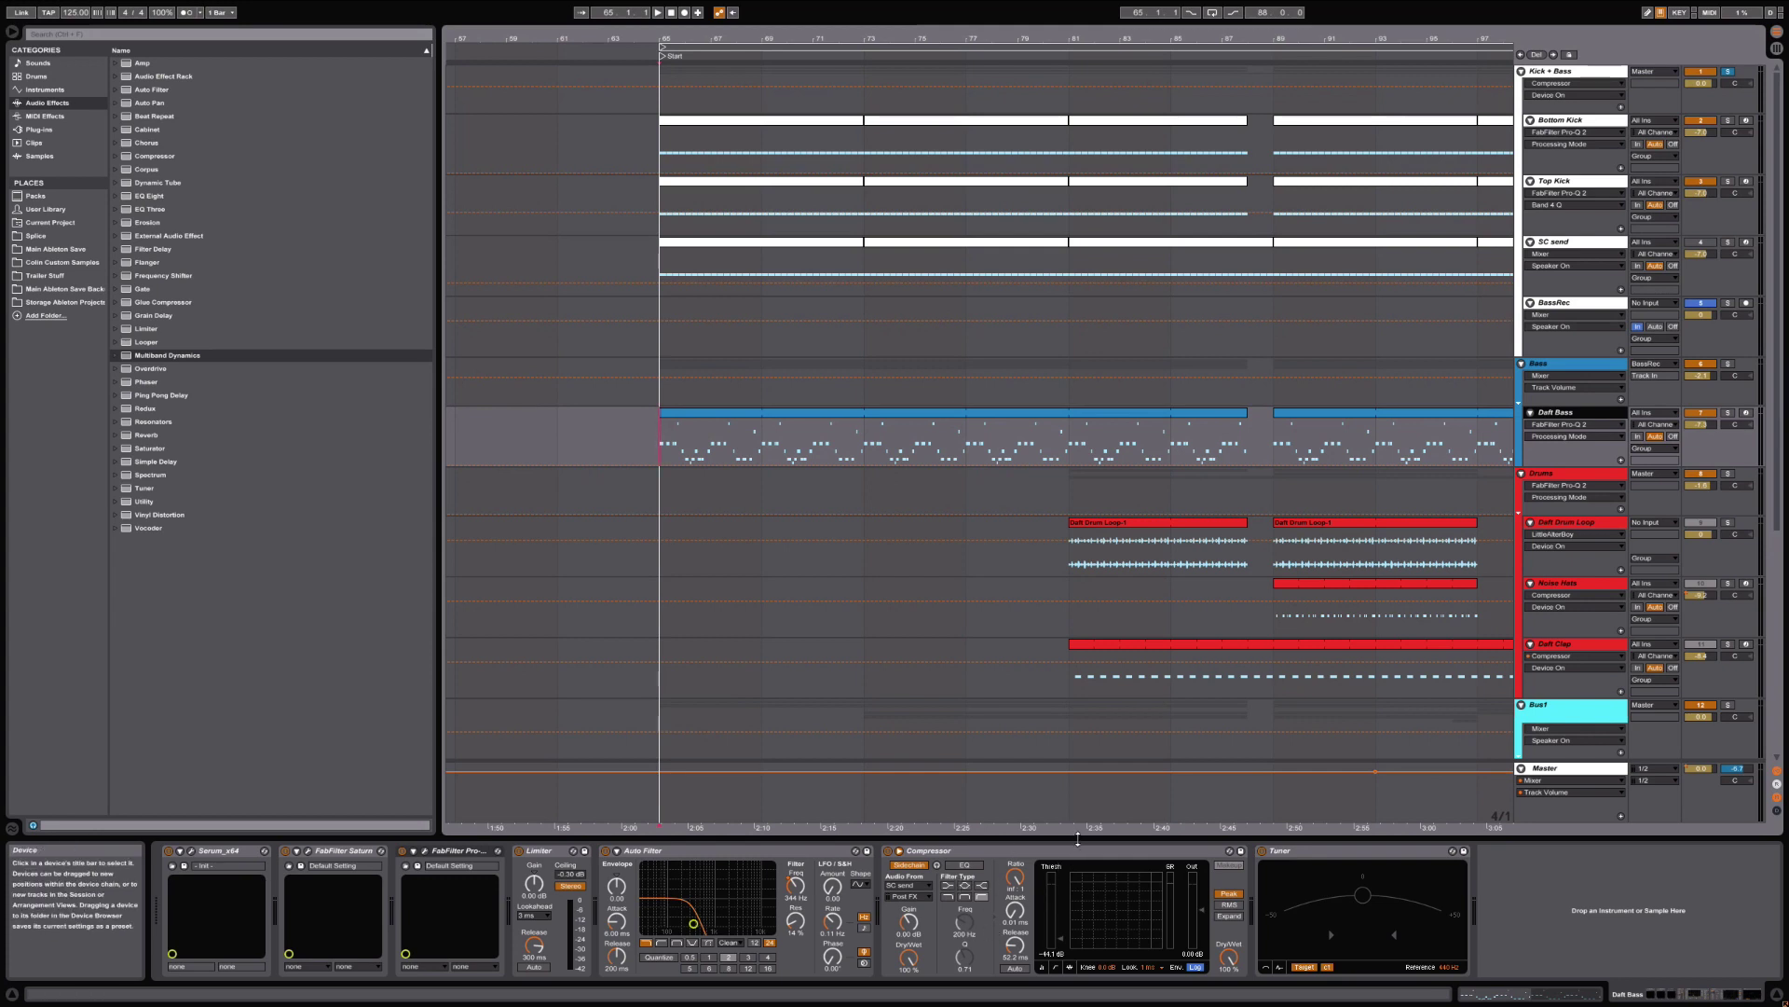
left_click(1728, 412)
key("space")
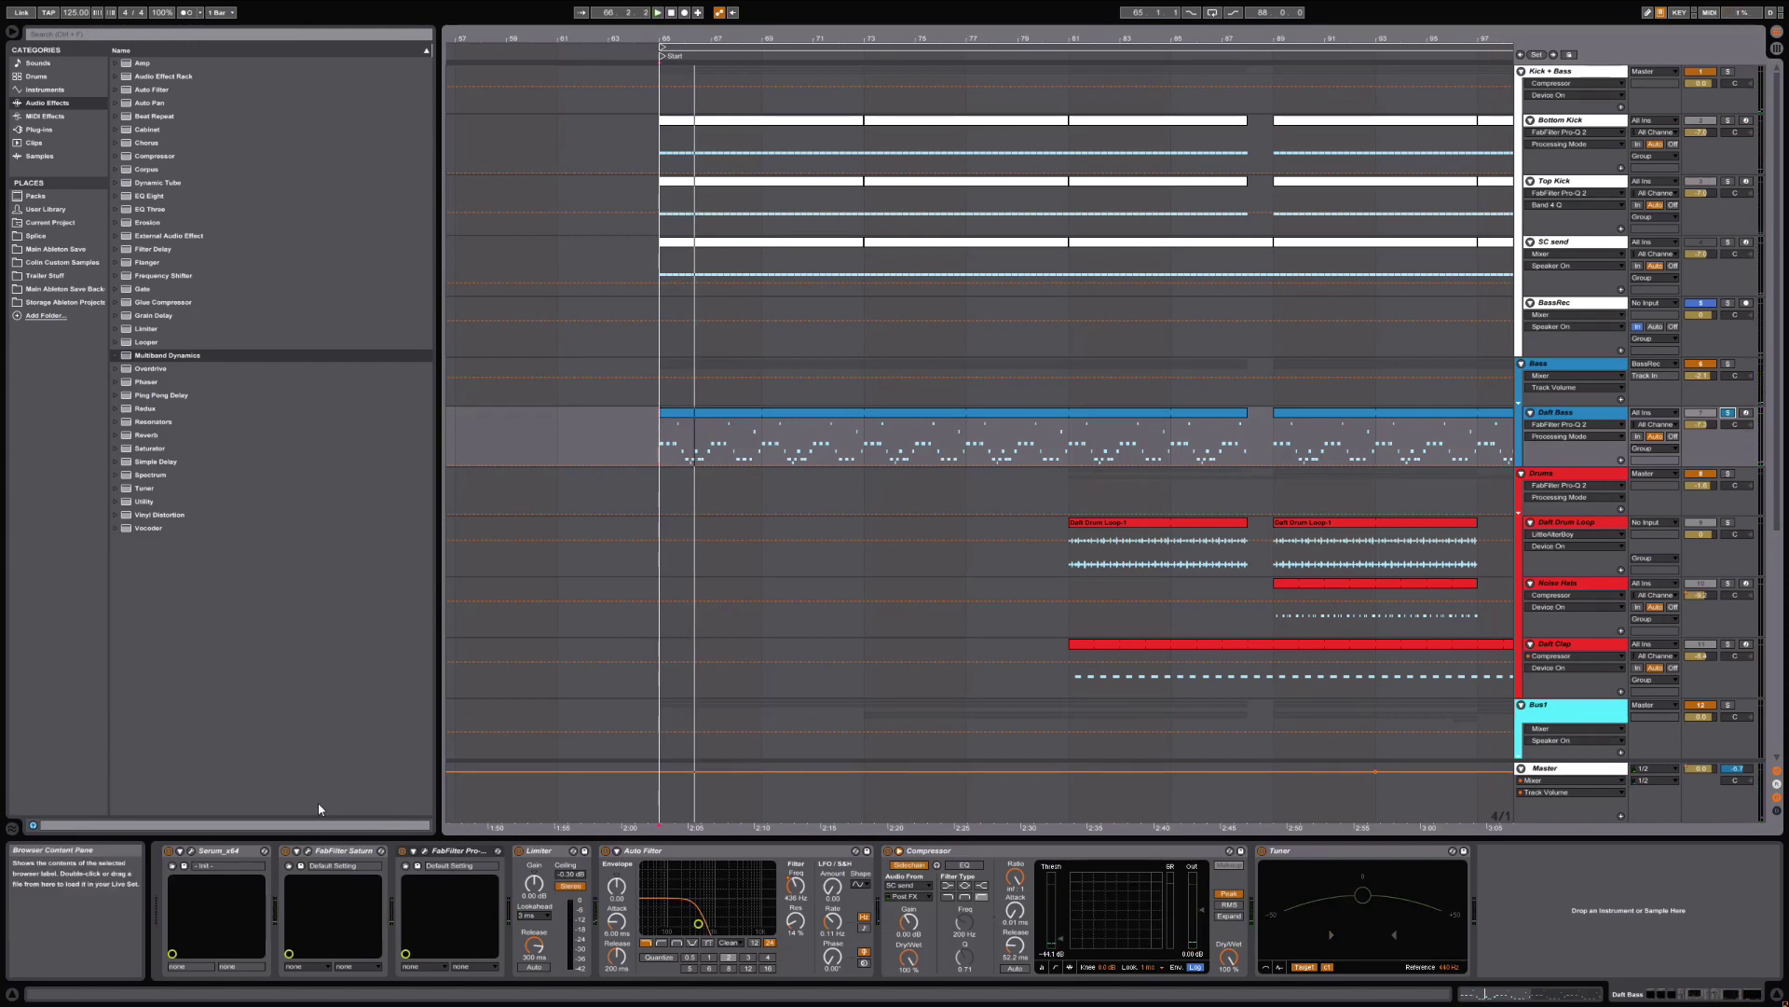
Open the Serum window, move it aside, and inspect Saturn, Pro-Q 2, Compressor and Auto Filter.
left_click(192, 851)
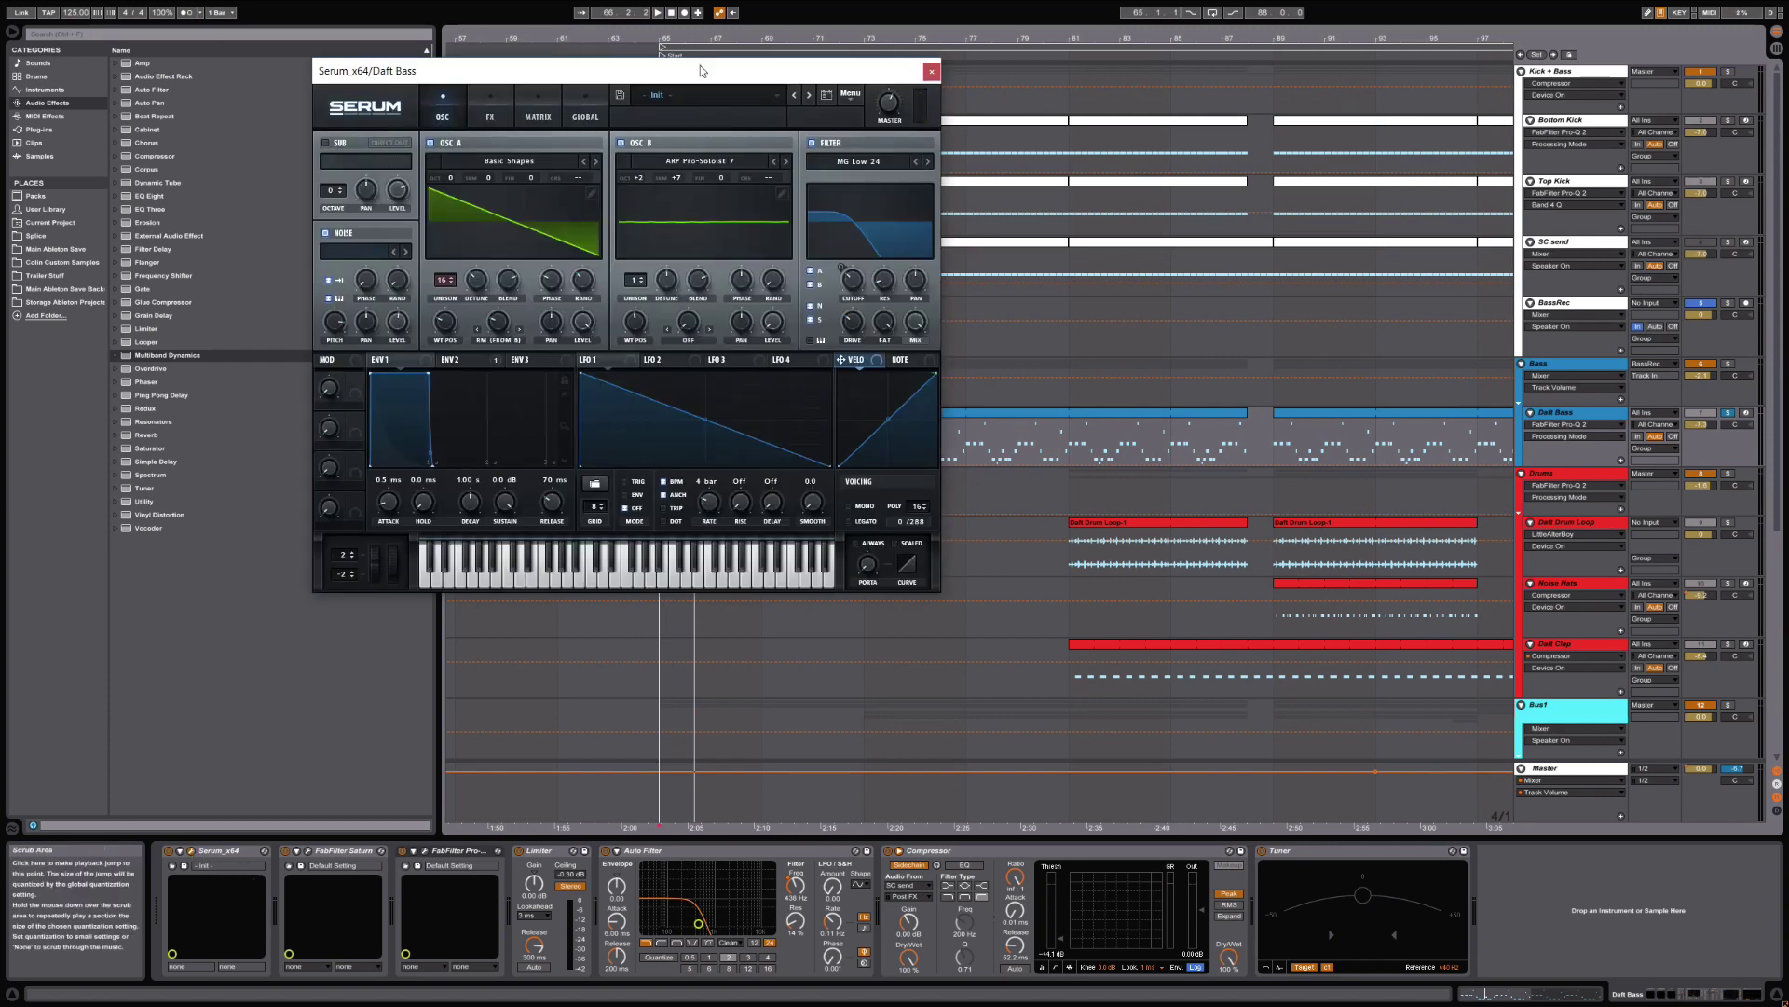
left_click_drag(701, 68, 628, 134)
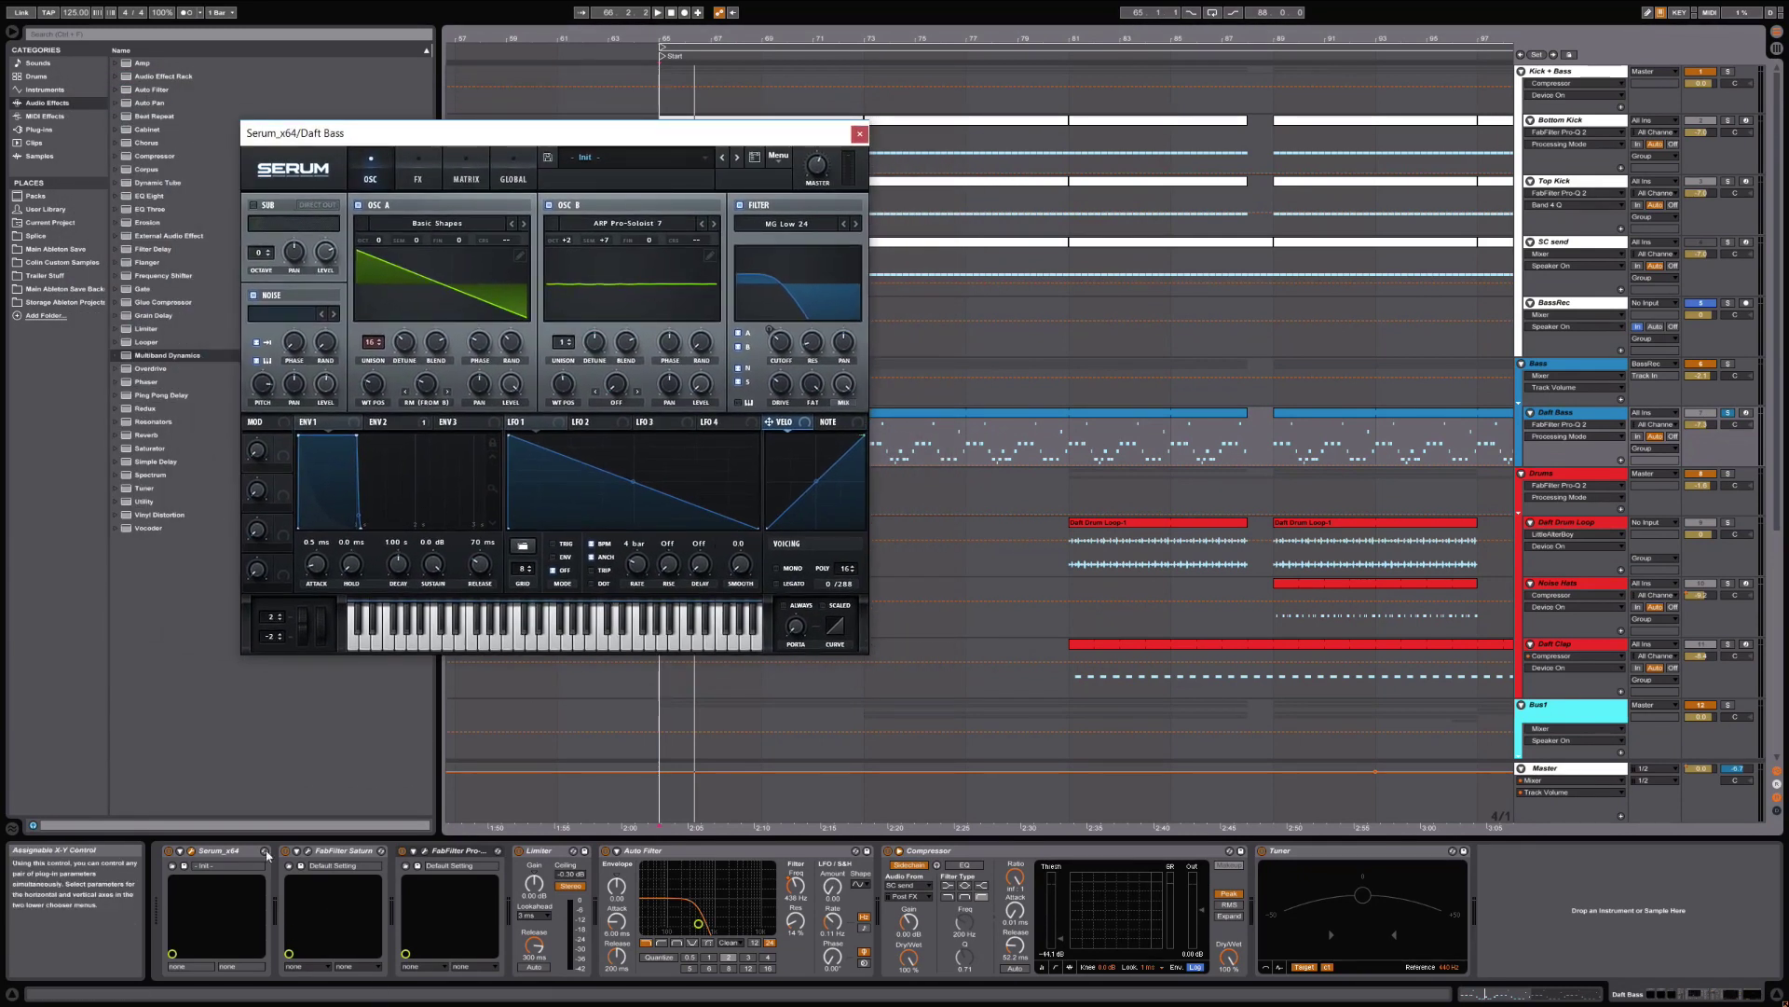
left_click(369, 852)
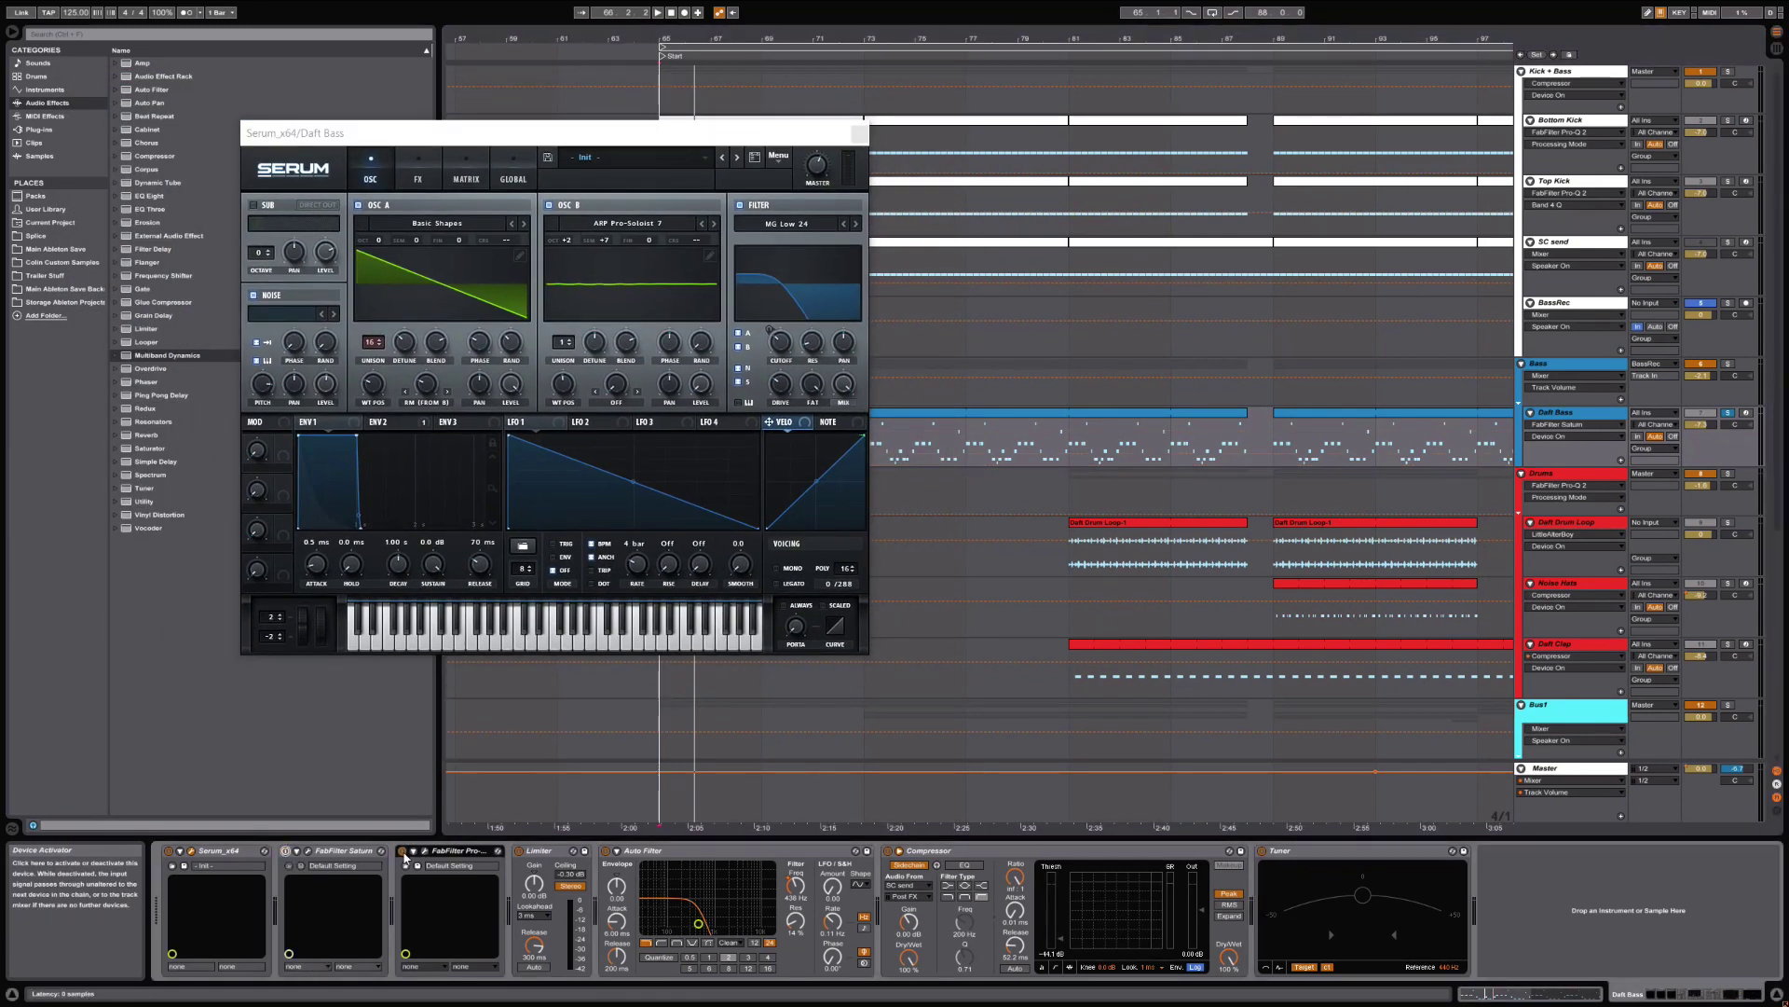
left_click(410, 852)
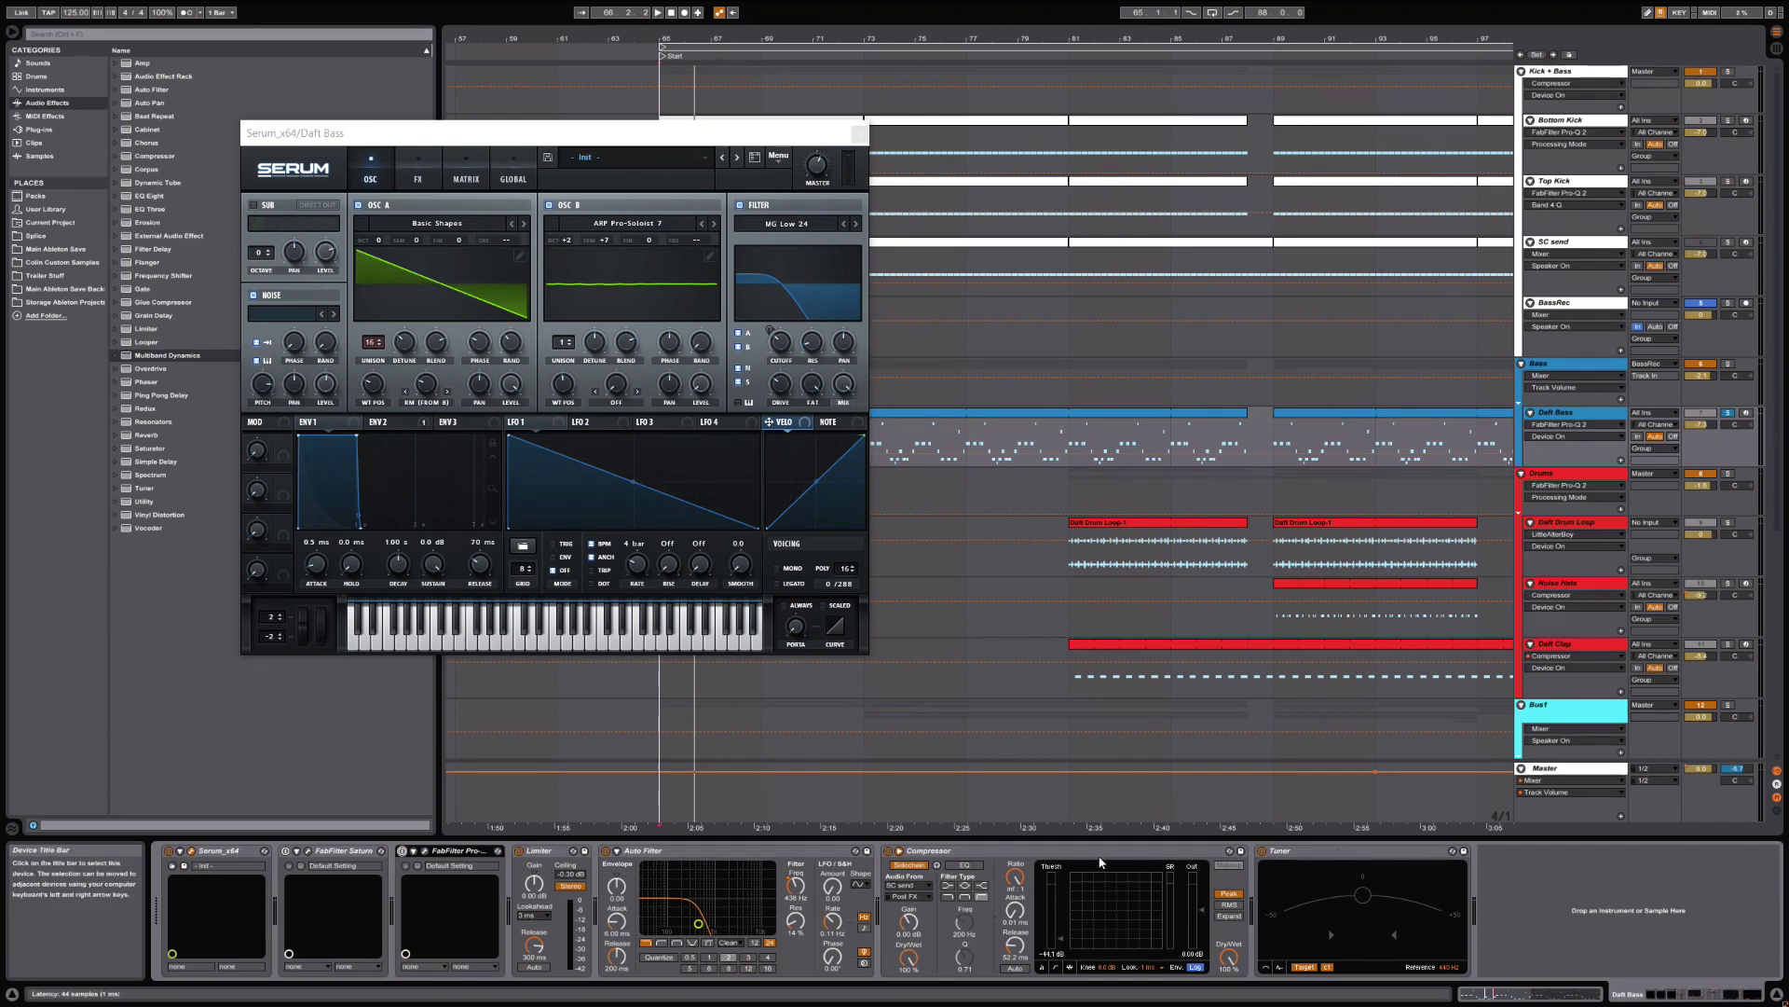
left_click(889, 850)
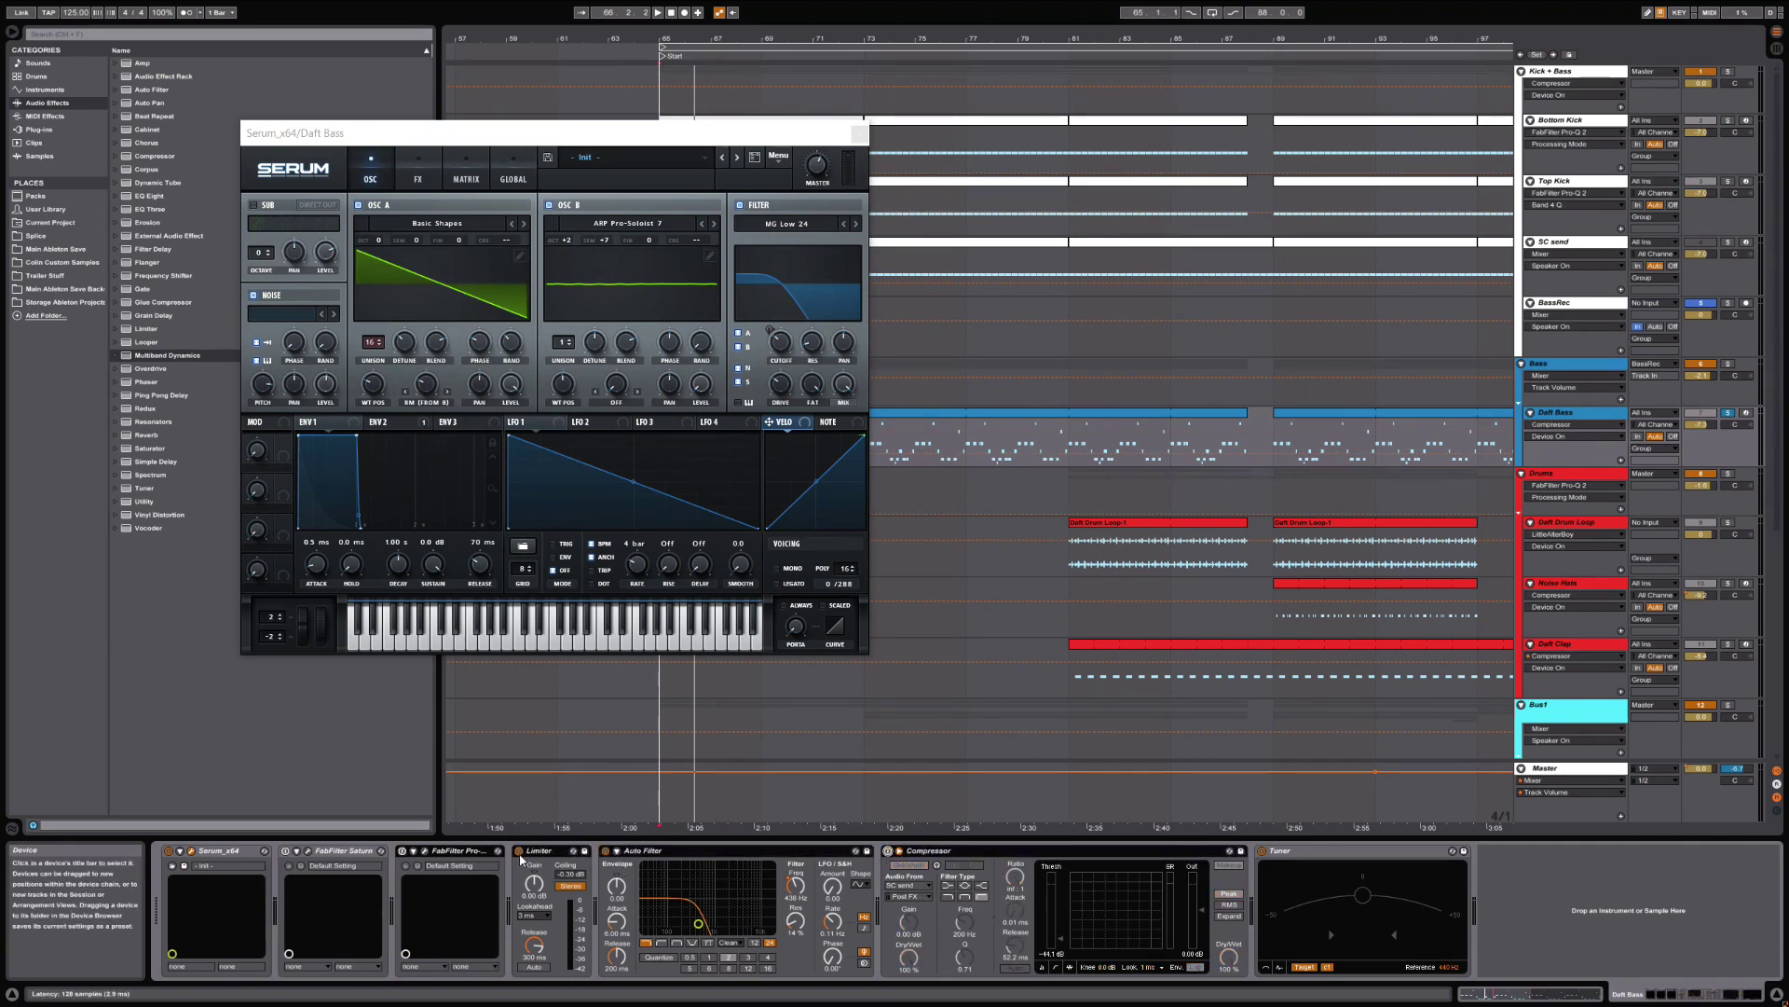
left_click(623, 850)
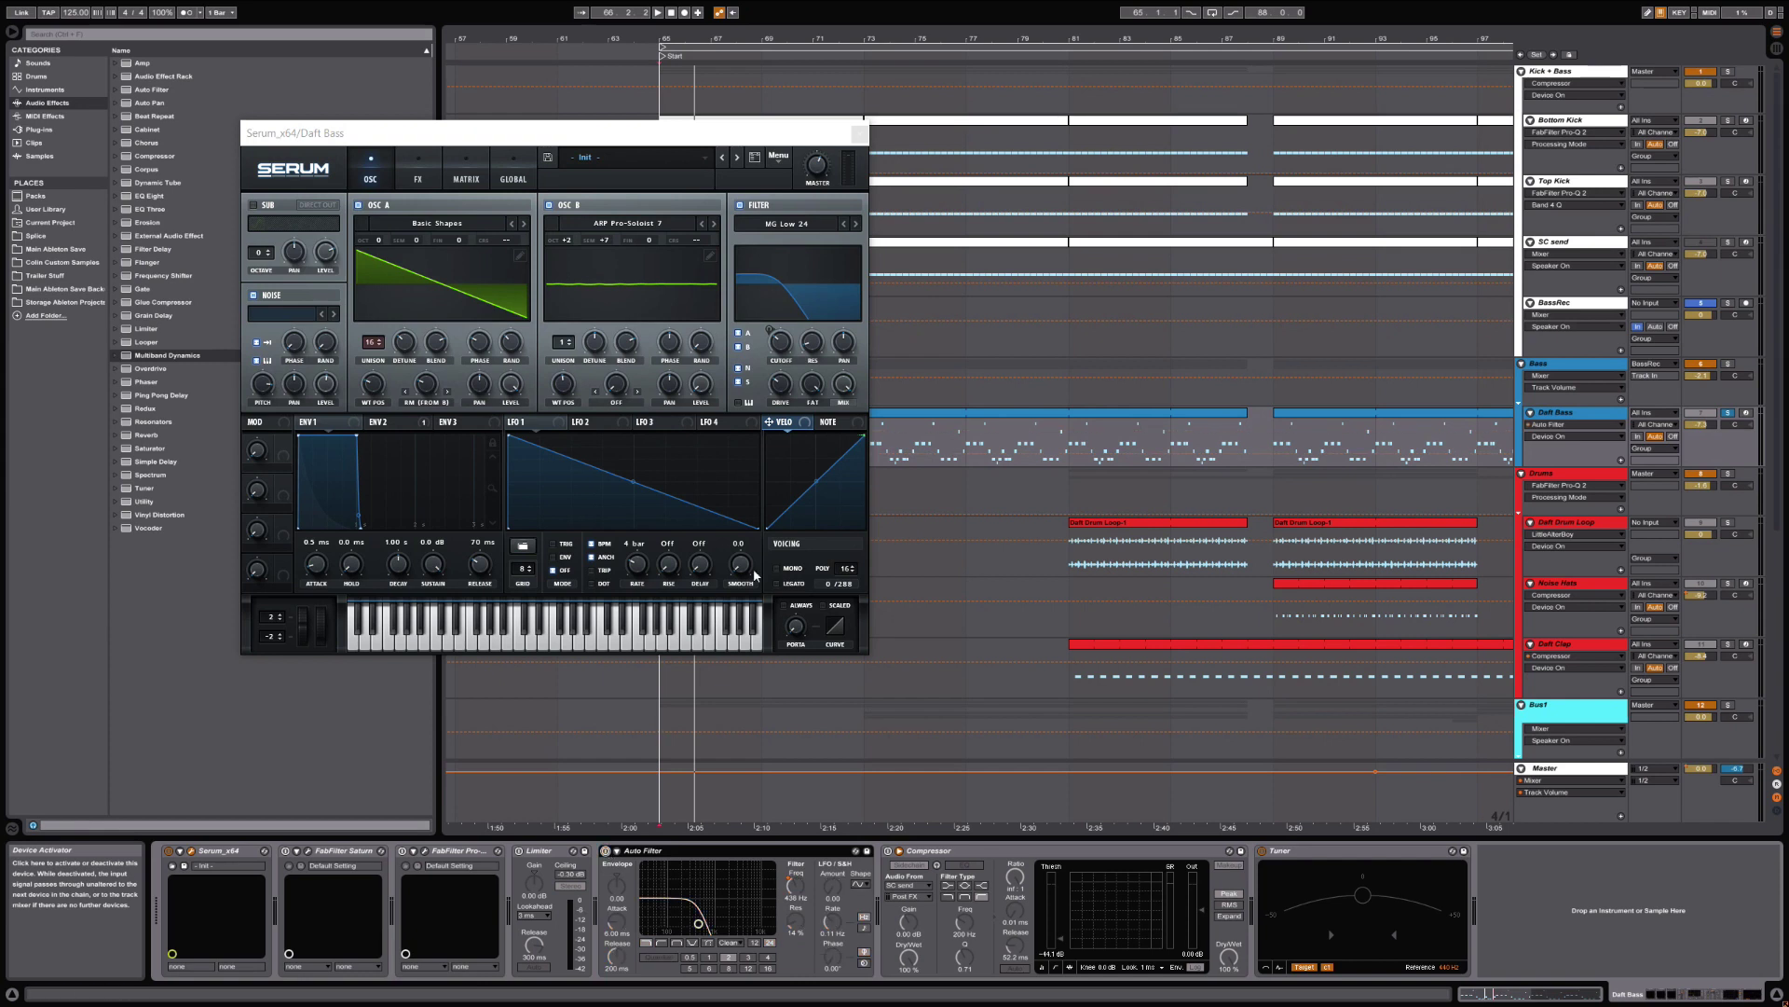
left_click_drag(783, 132, 587, 99)
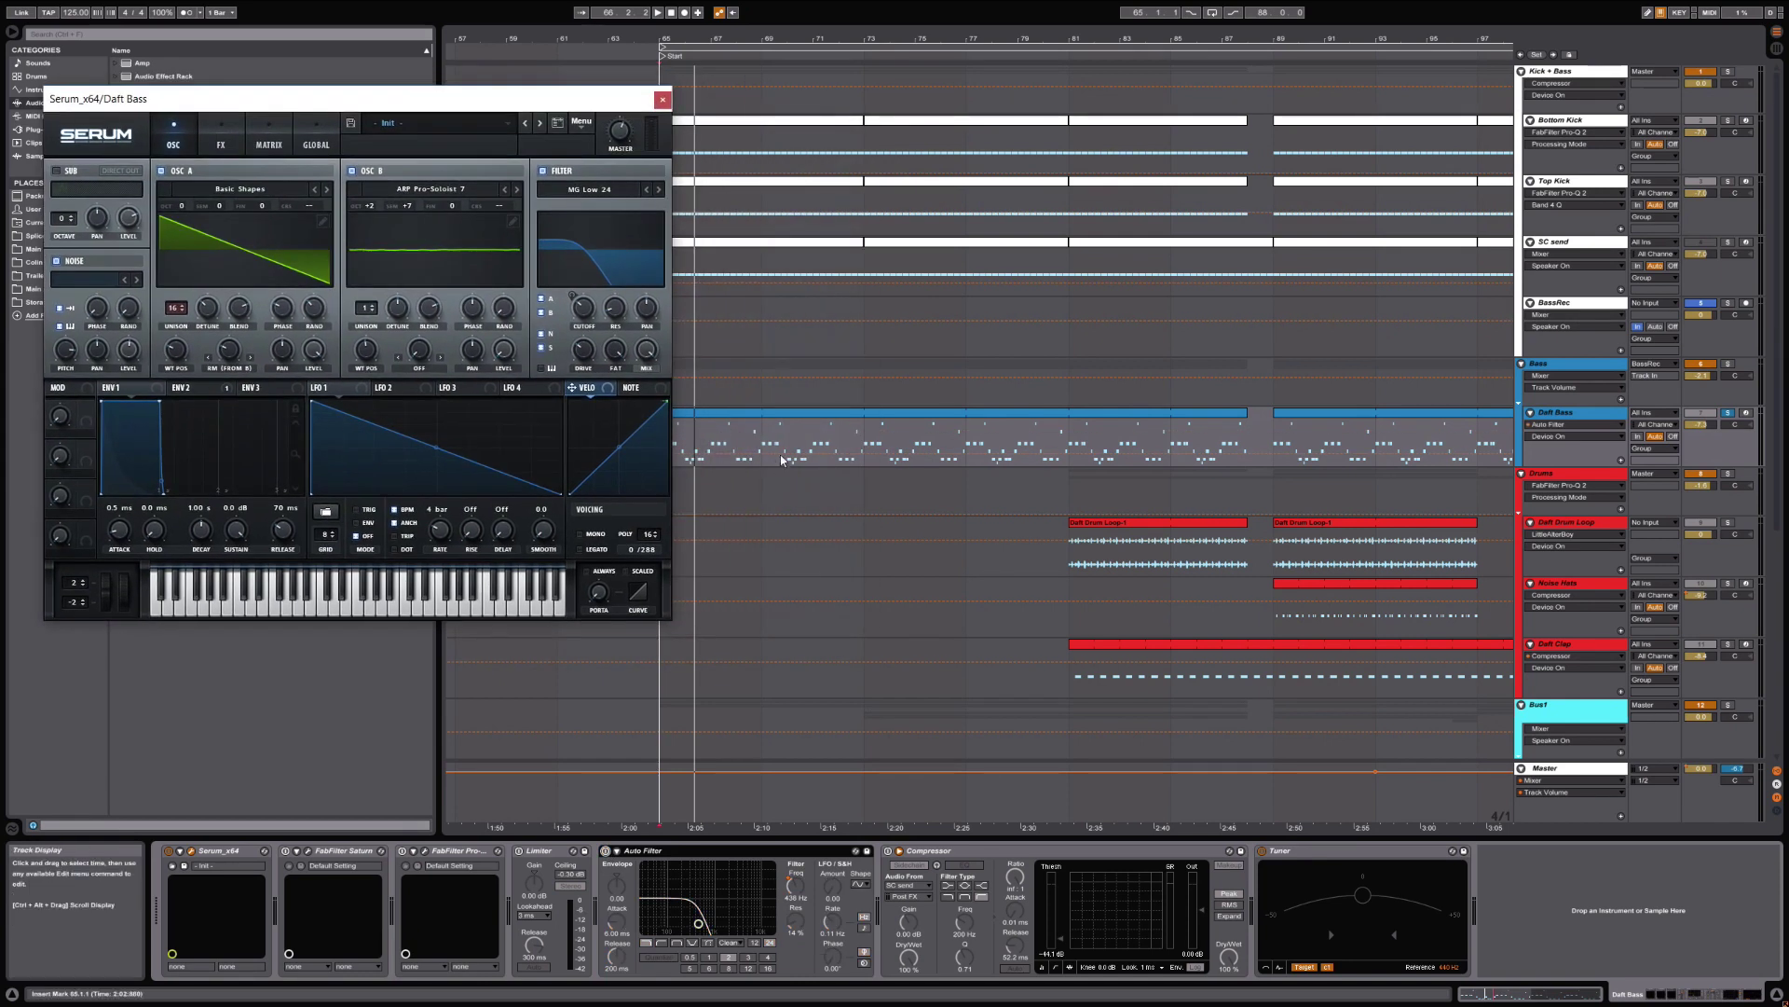
Clear the time selection, play the bass, and switch off Serum's filter section.
left_click(697, 504)
key("space")
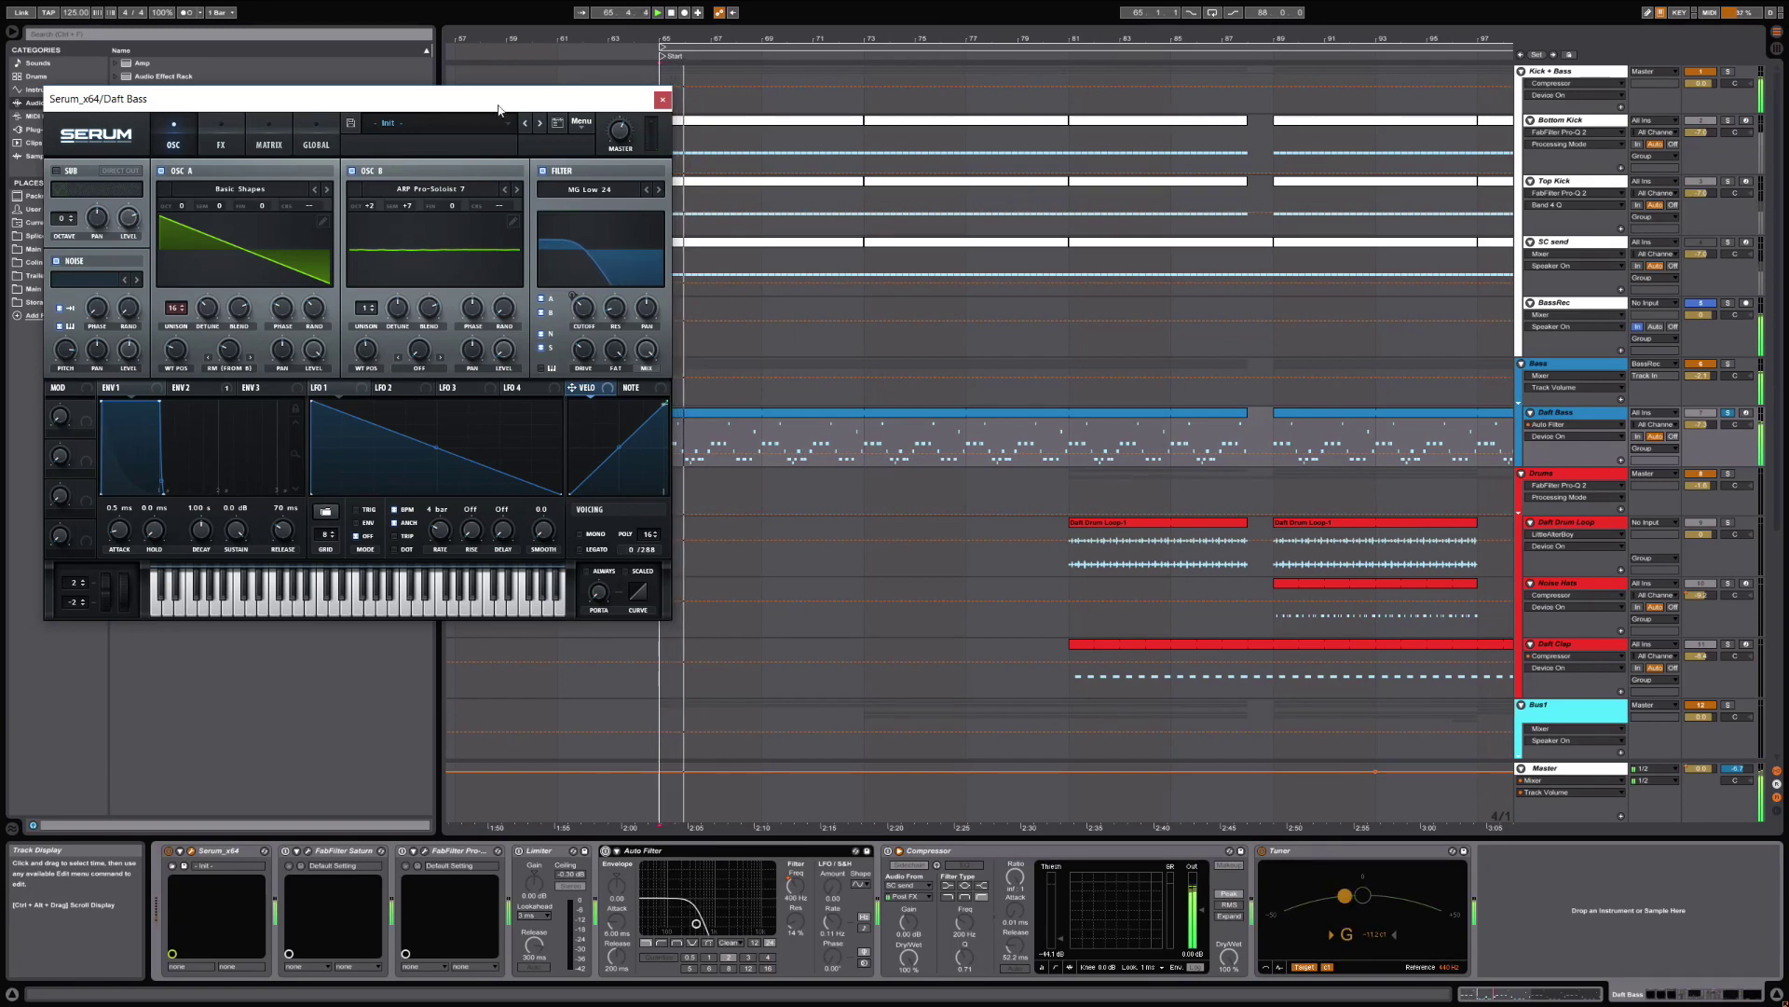
left_click(543, 170)
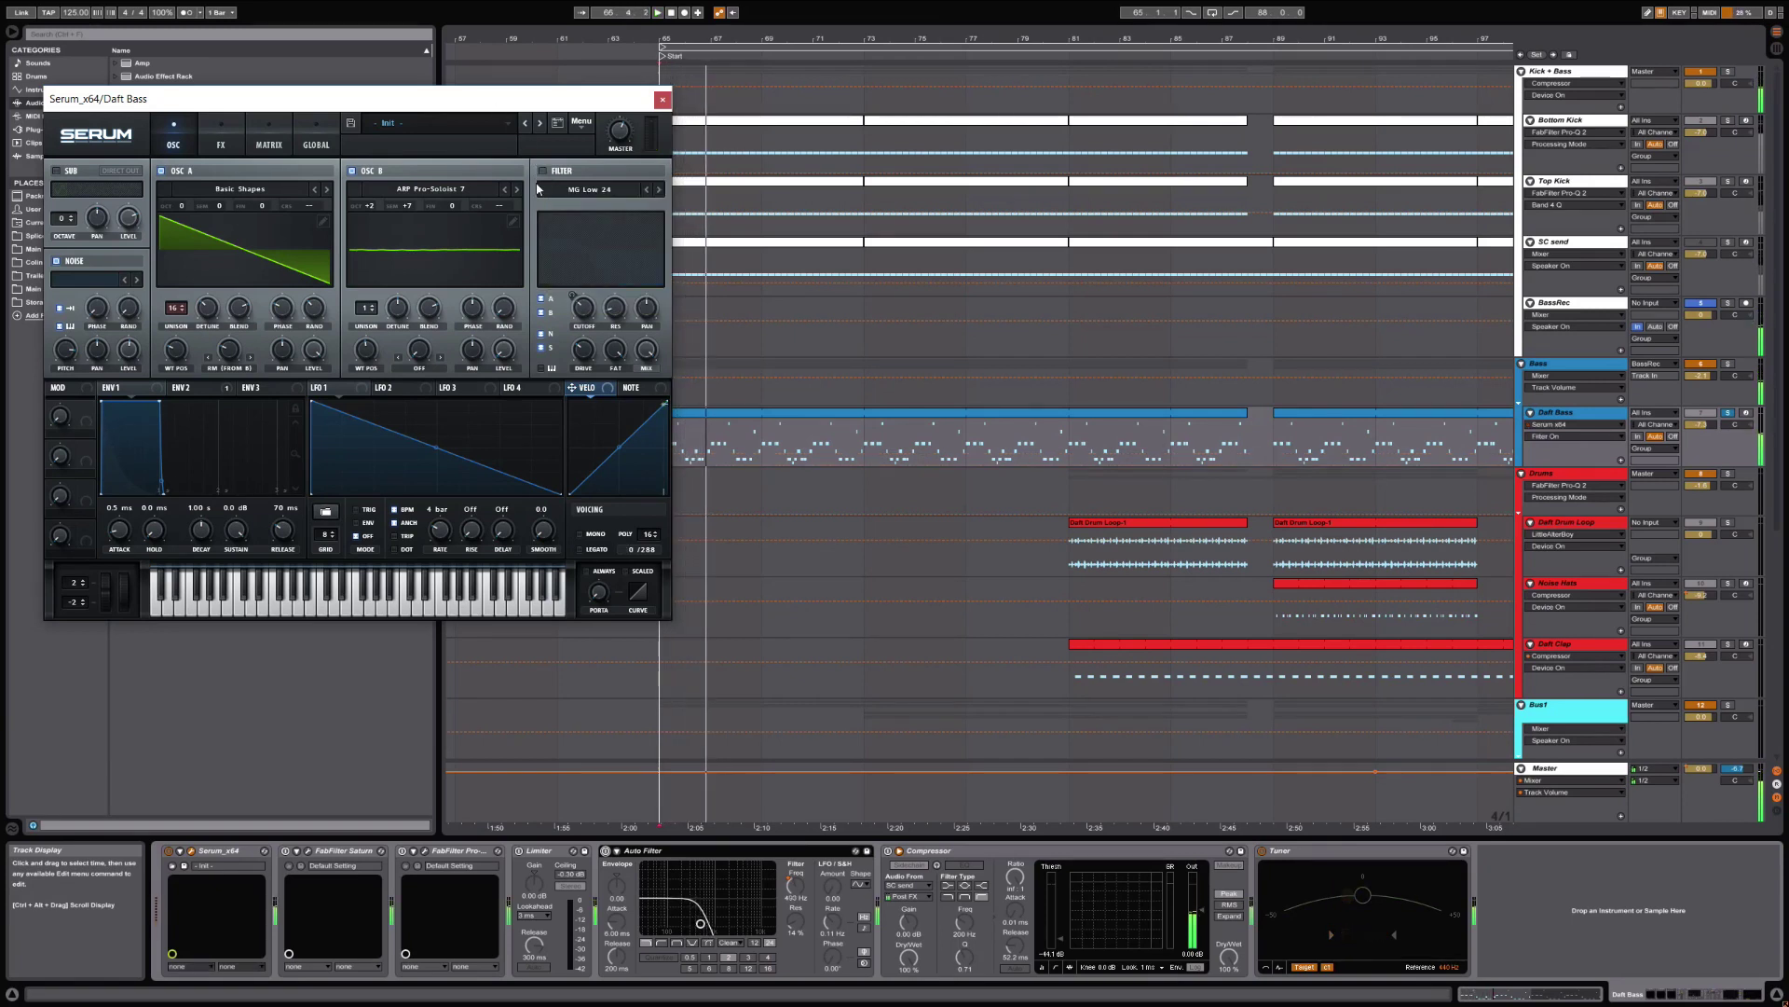
left_click(223, 140)
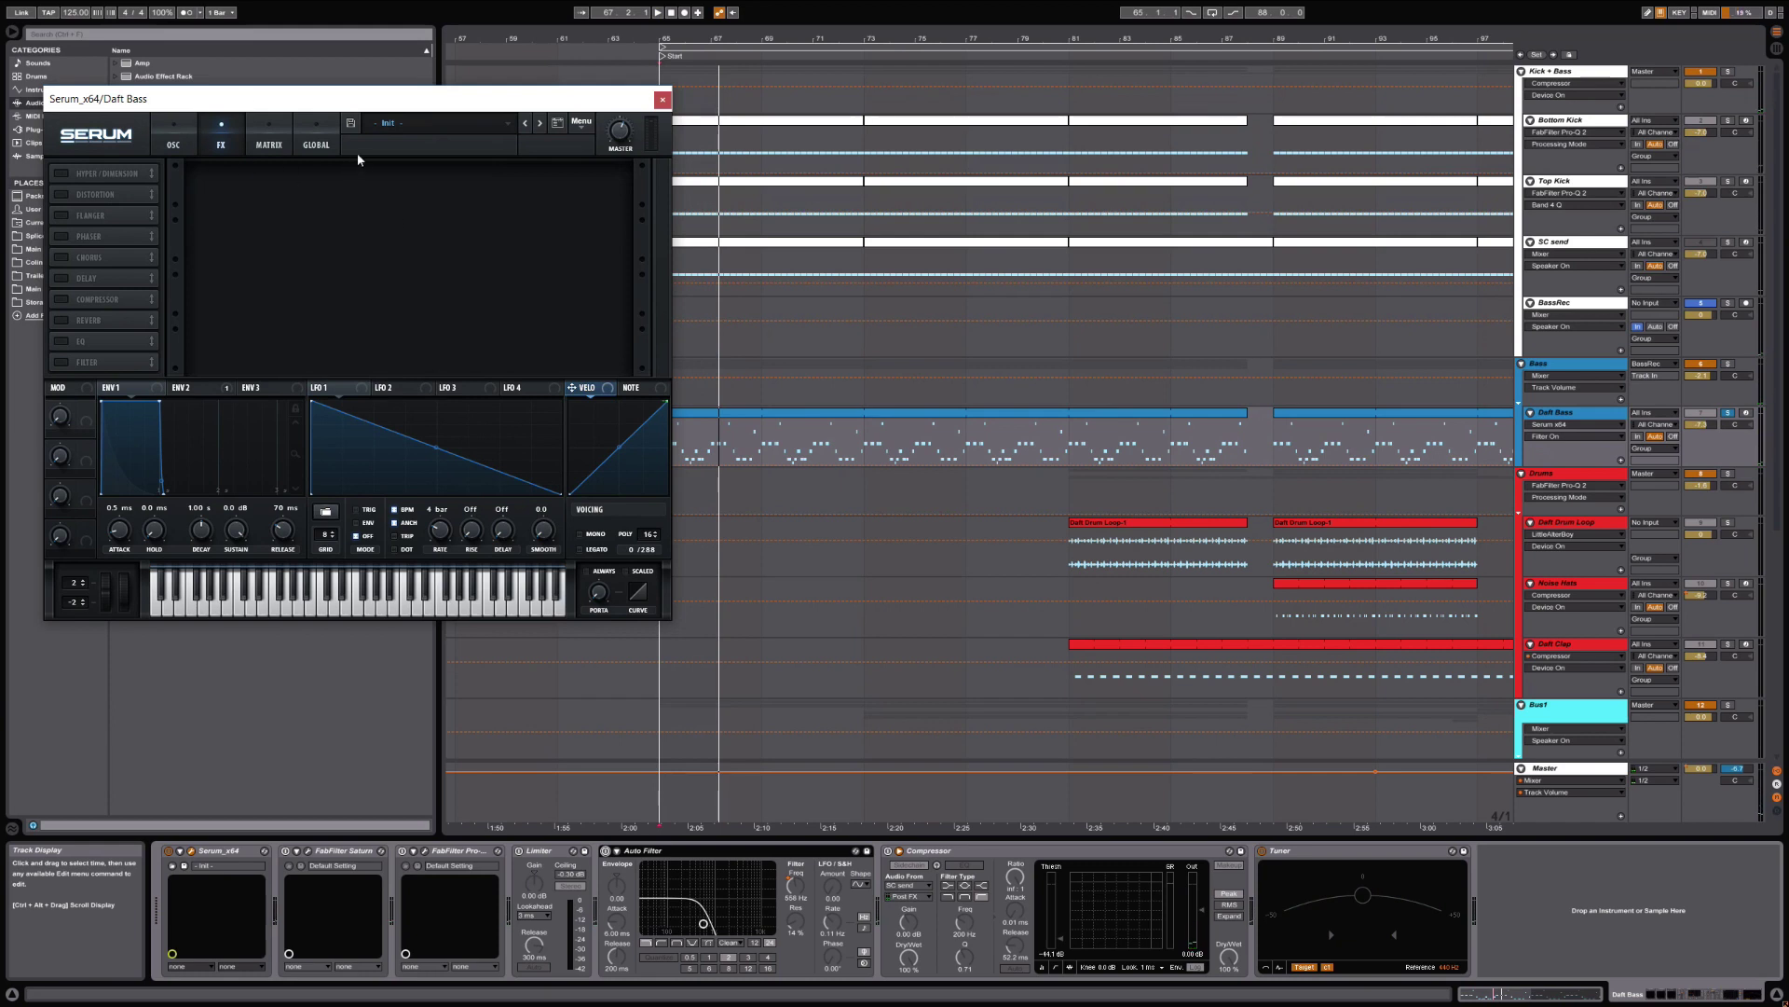
left_click(272, 143)
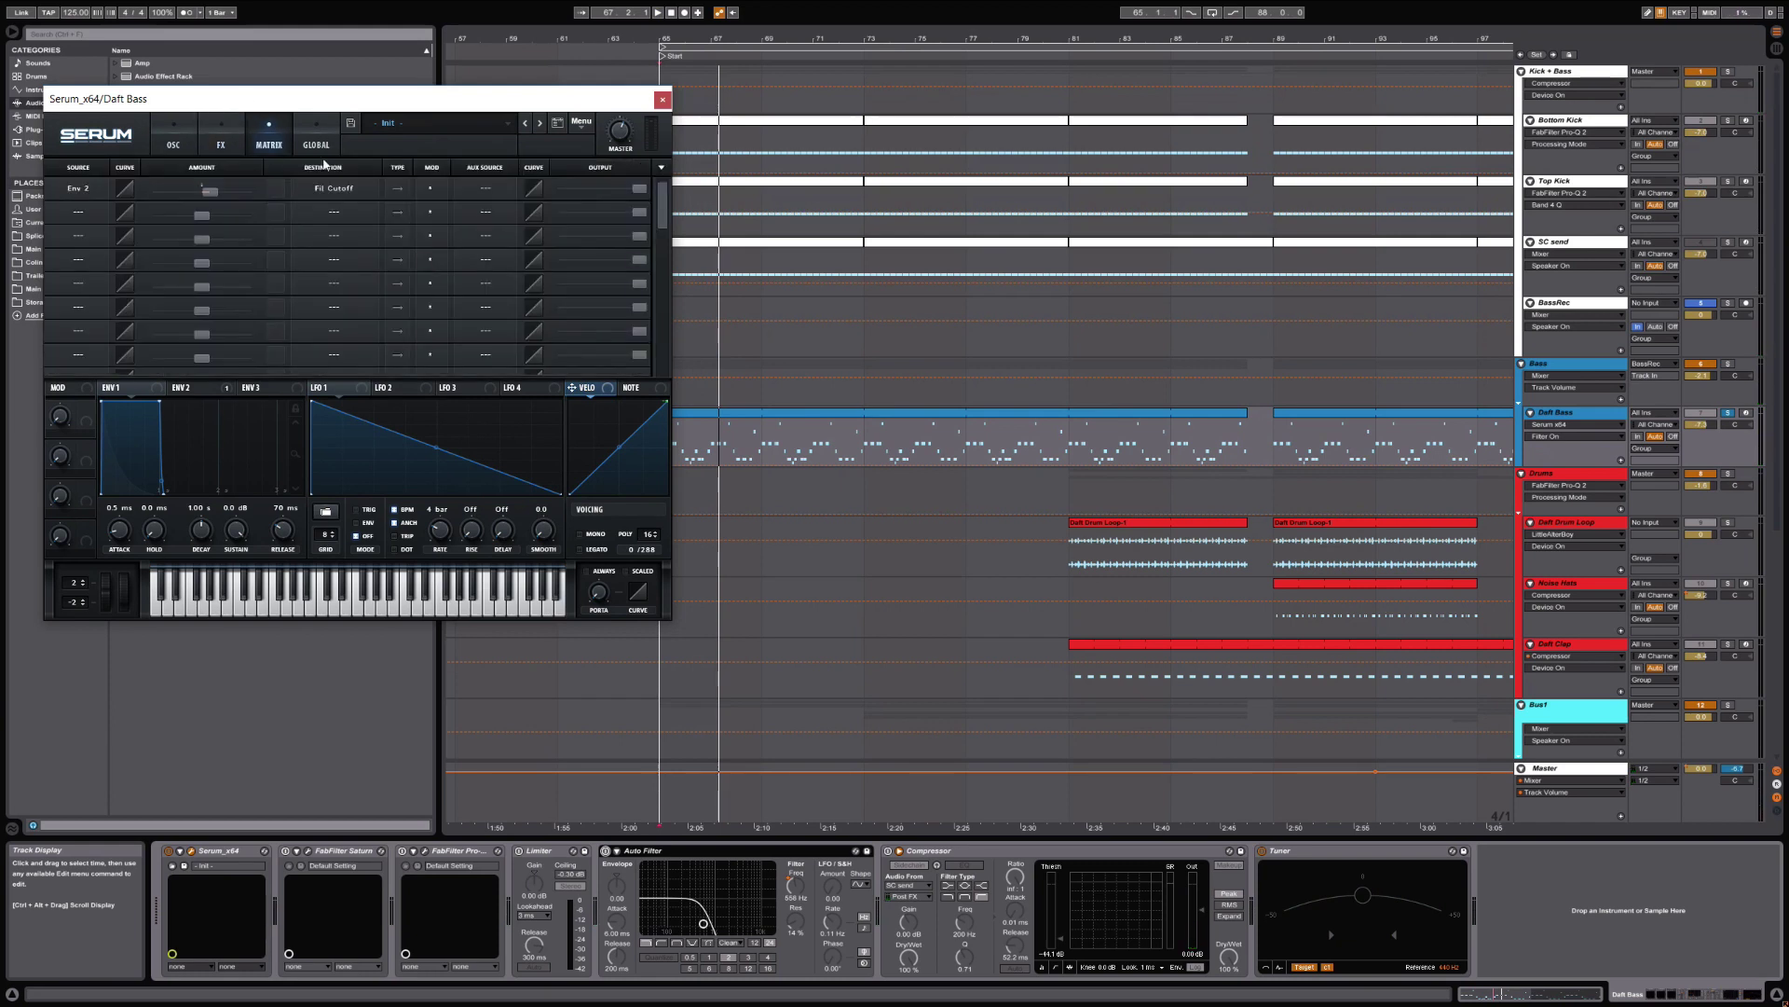
left_click(318, 130)
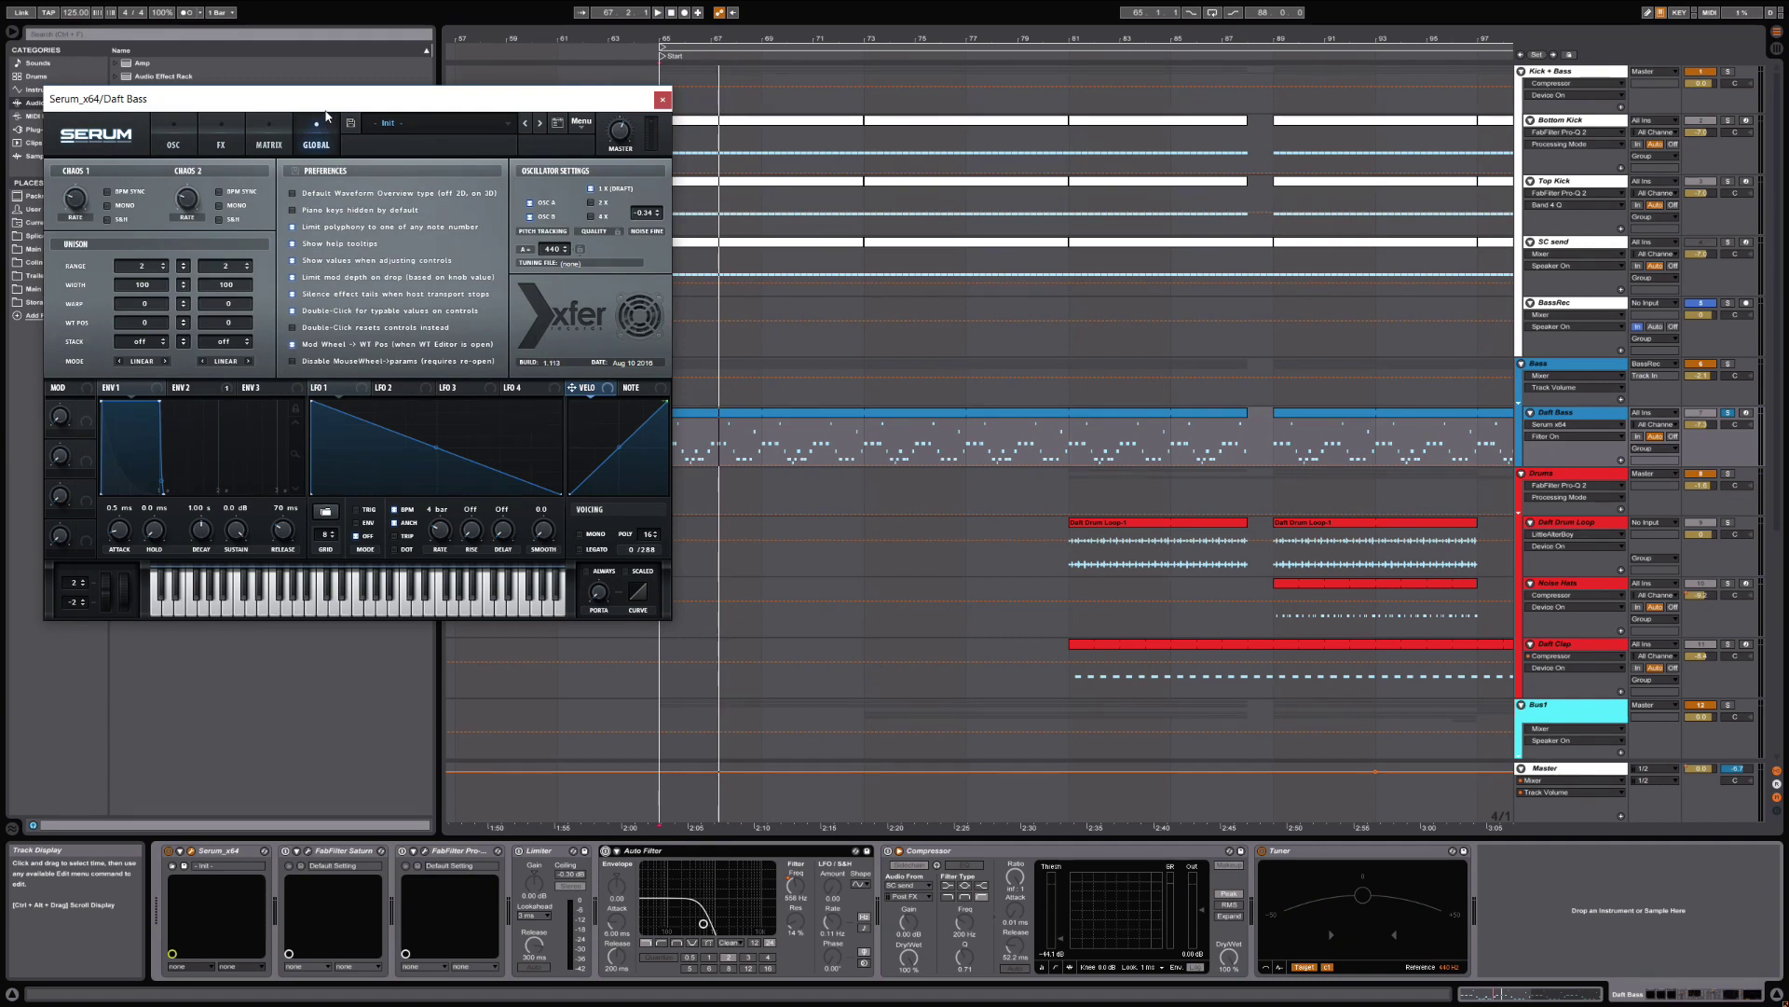
left_click(171, 139)
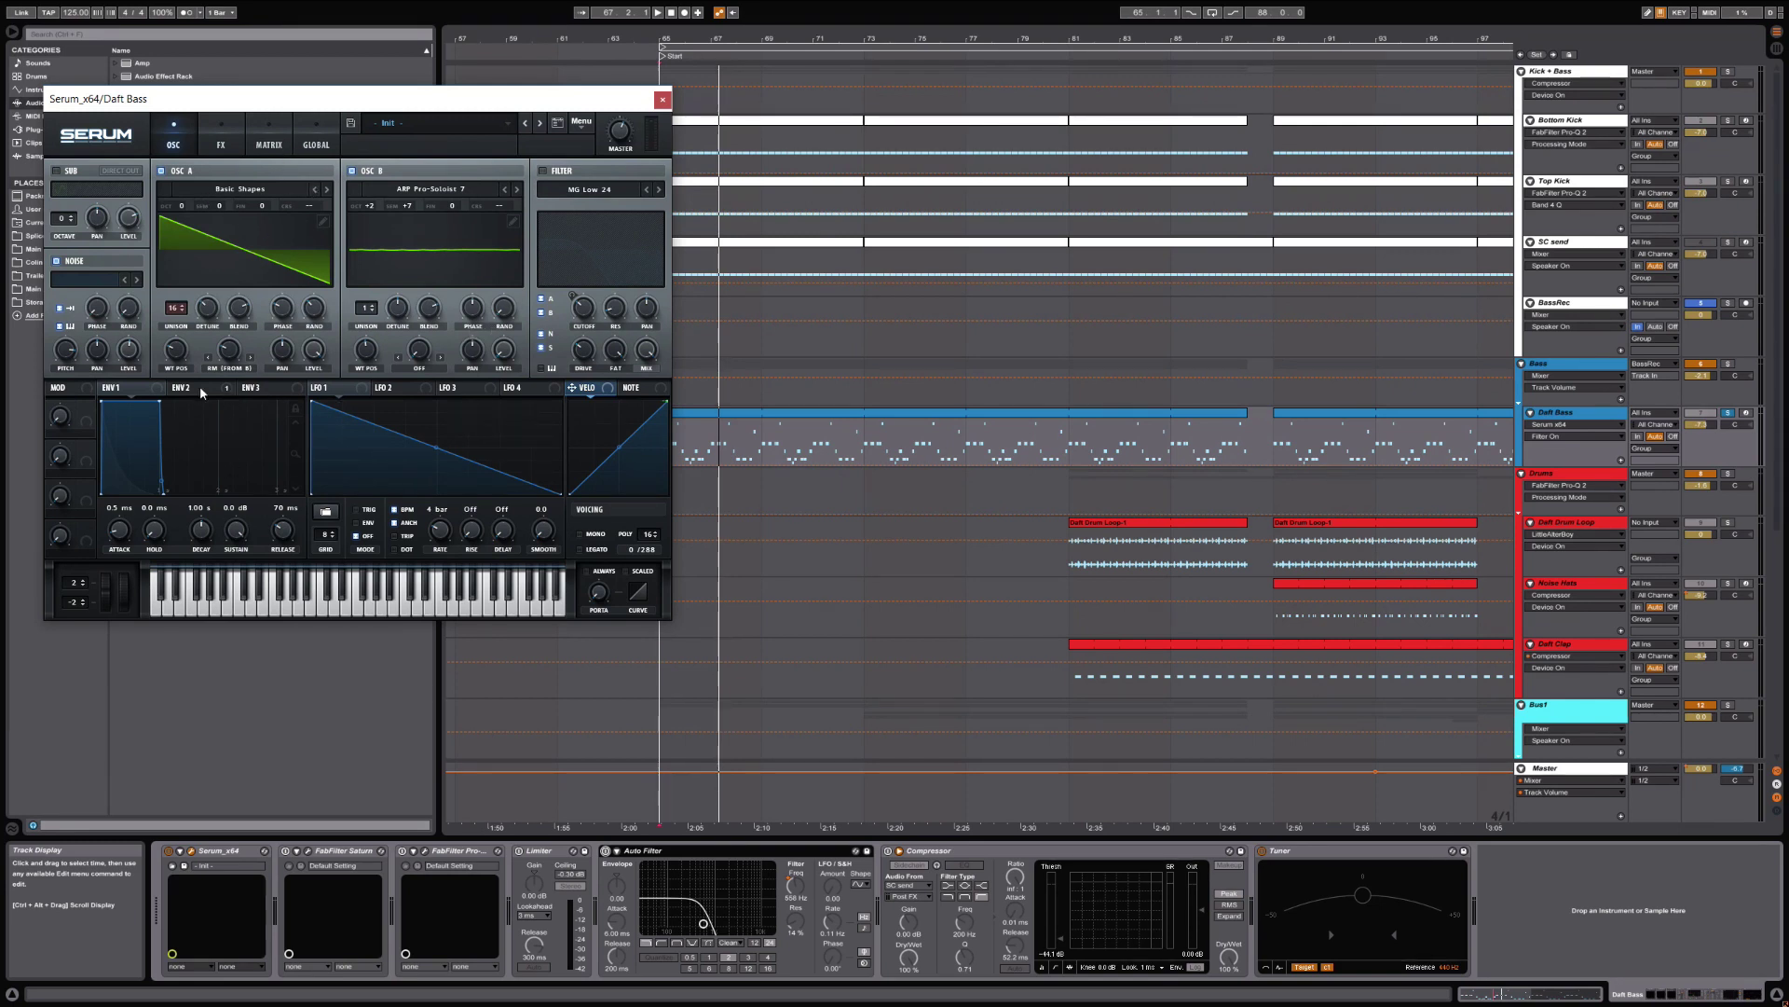
Play the bass and switch off Serum's Osc B and noise oscillator.
key("space")
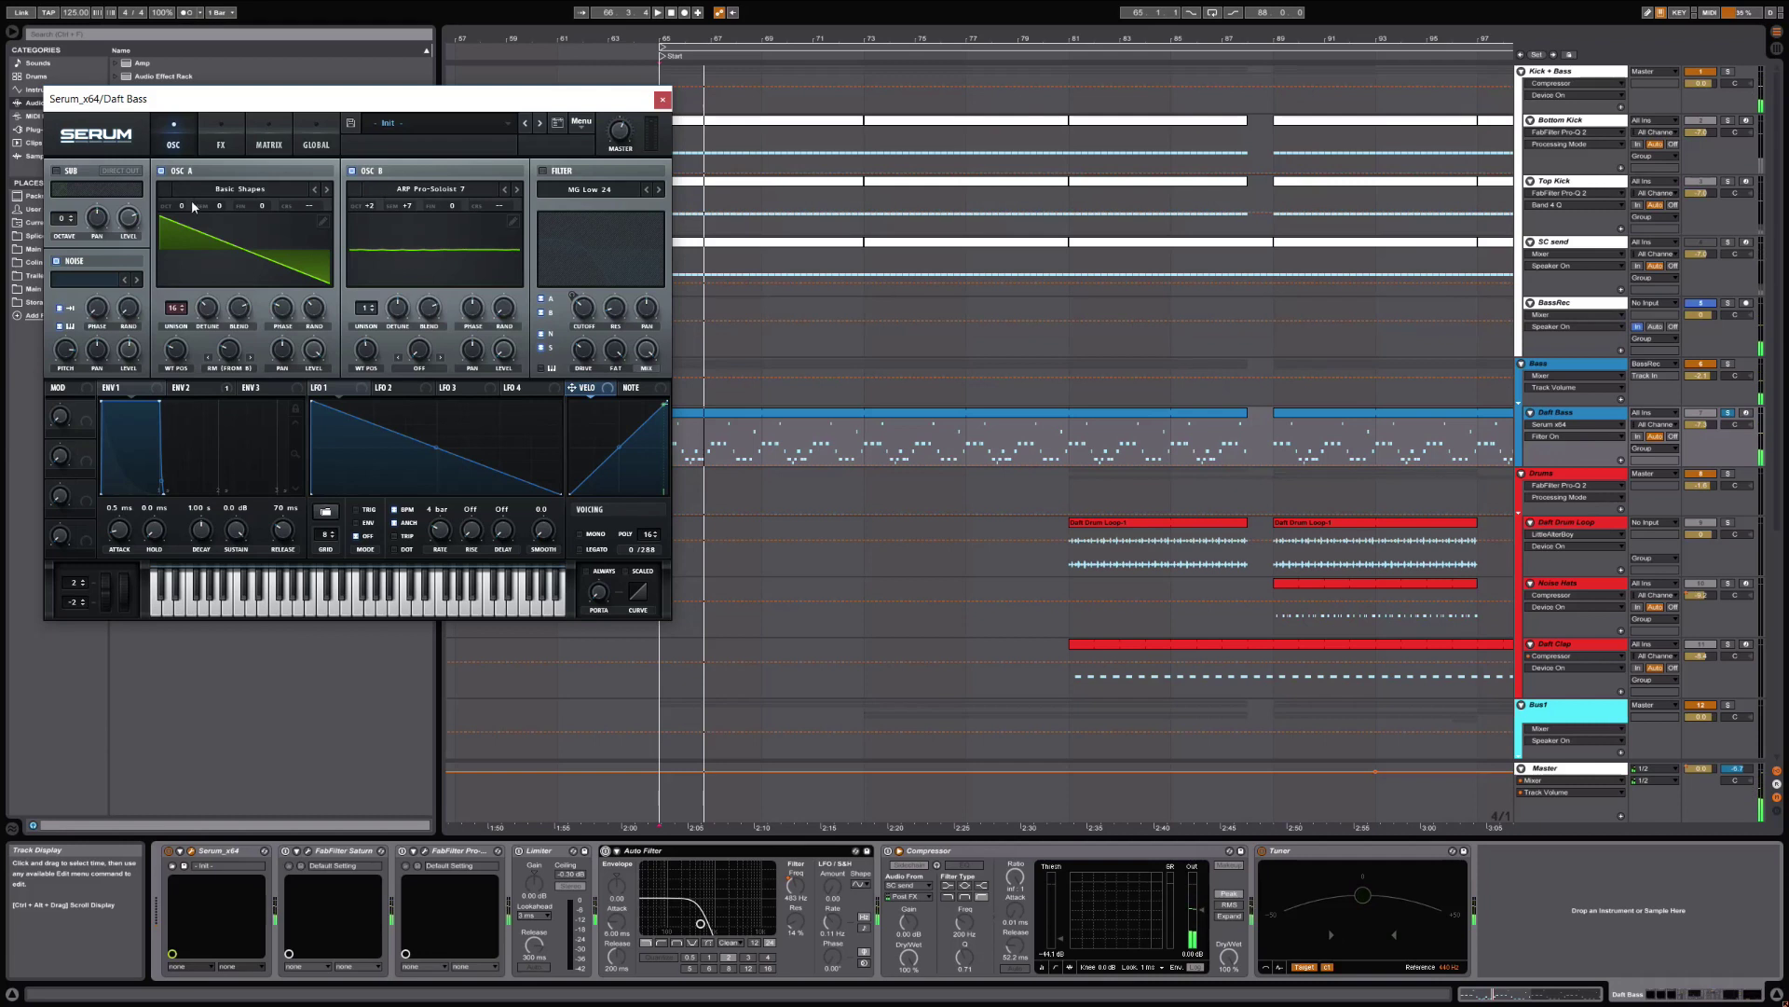
left_click(352, 171)
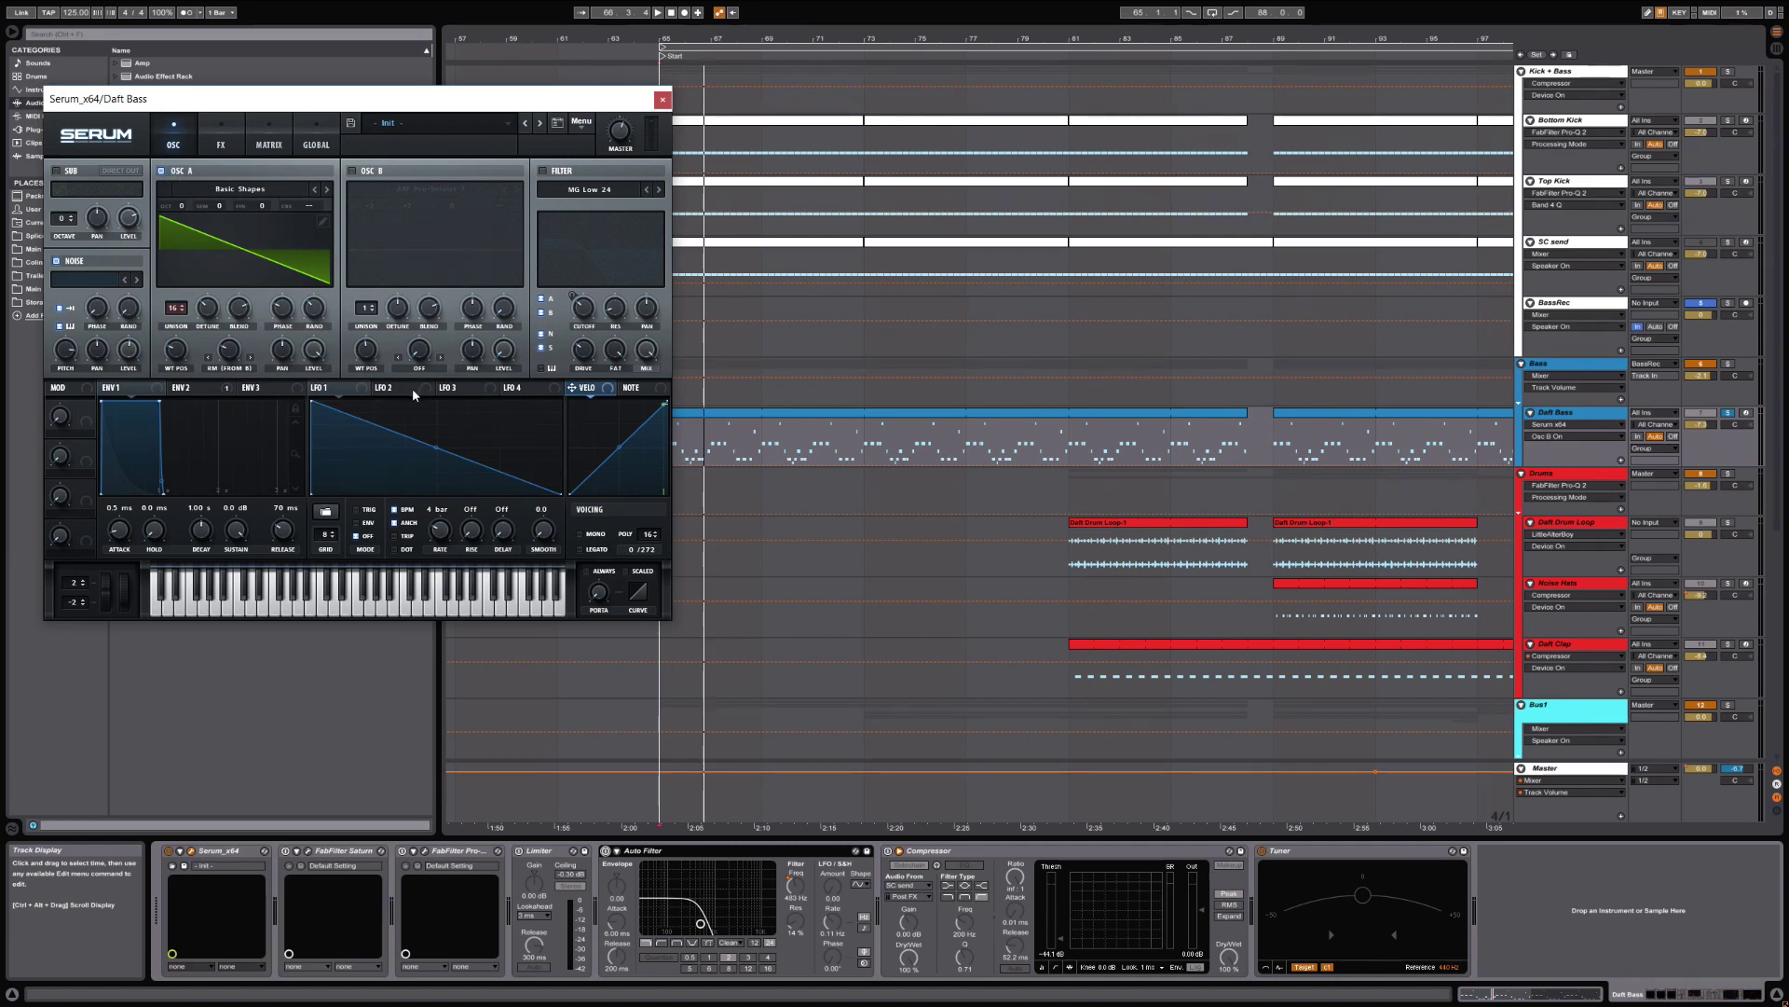
left_click(55, 262)
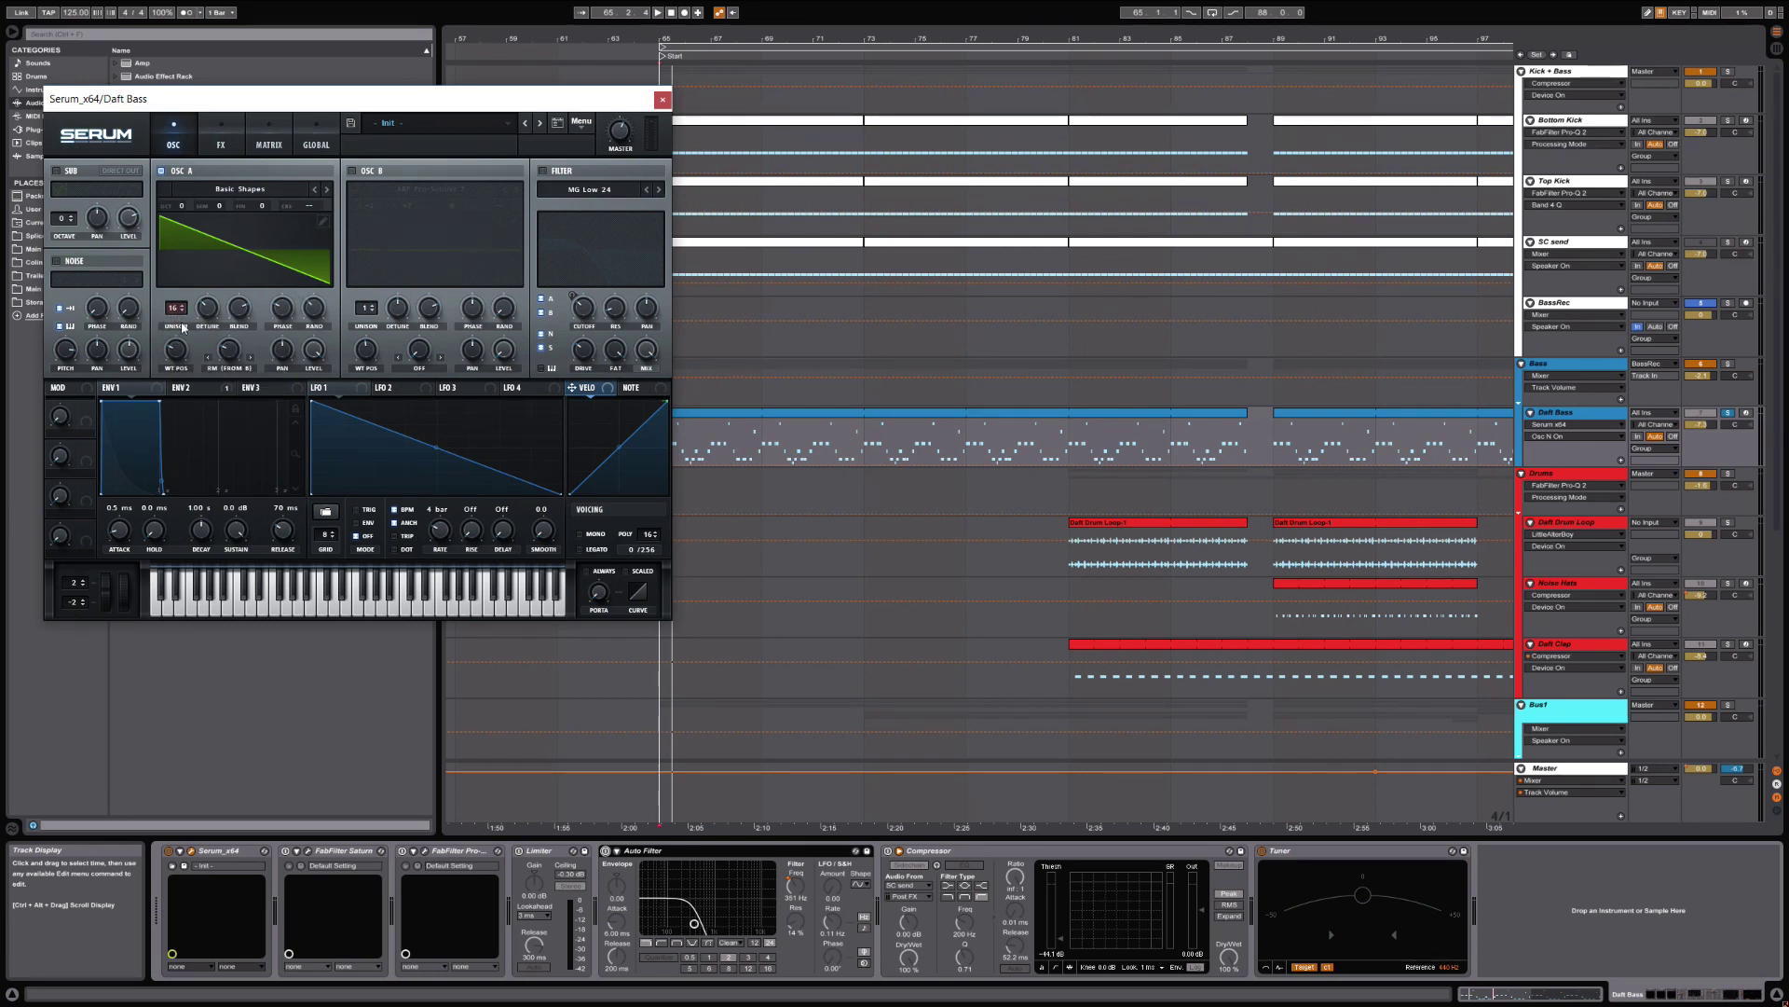
left_click(206, 310)
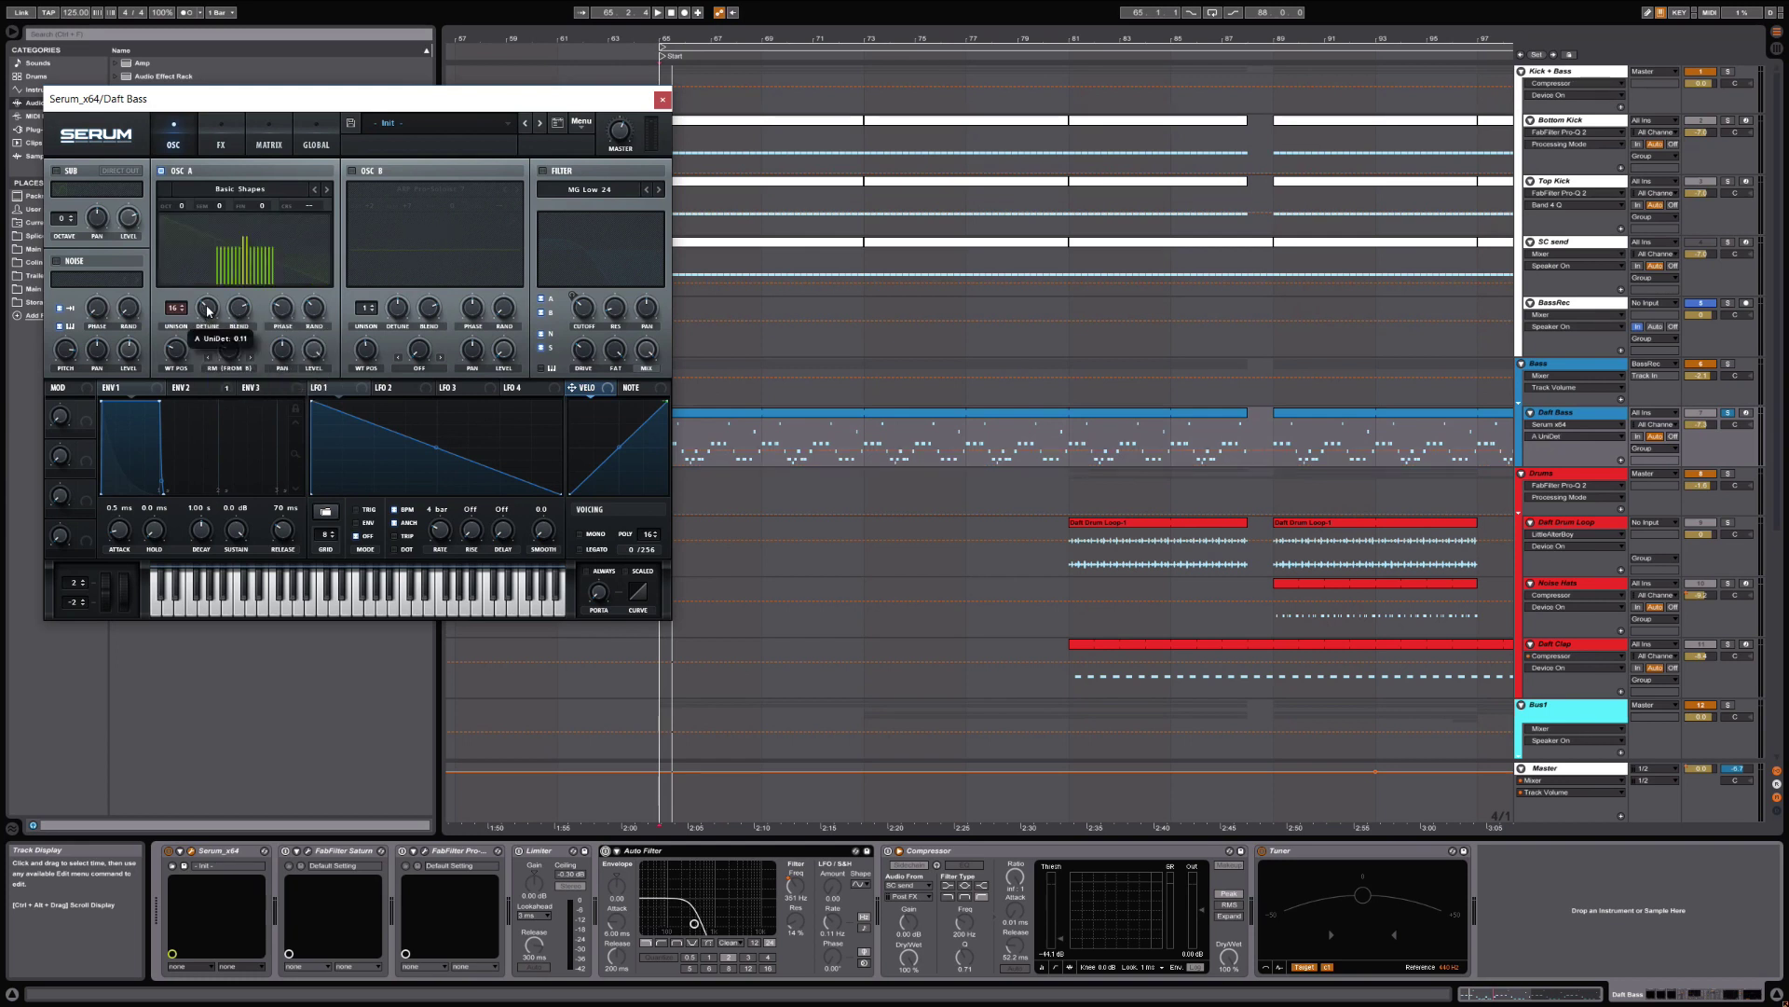
left_click(206, 310)
left_click(239, 310)
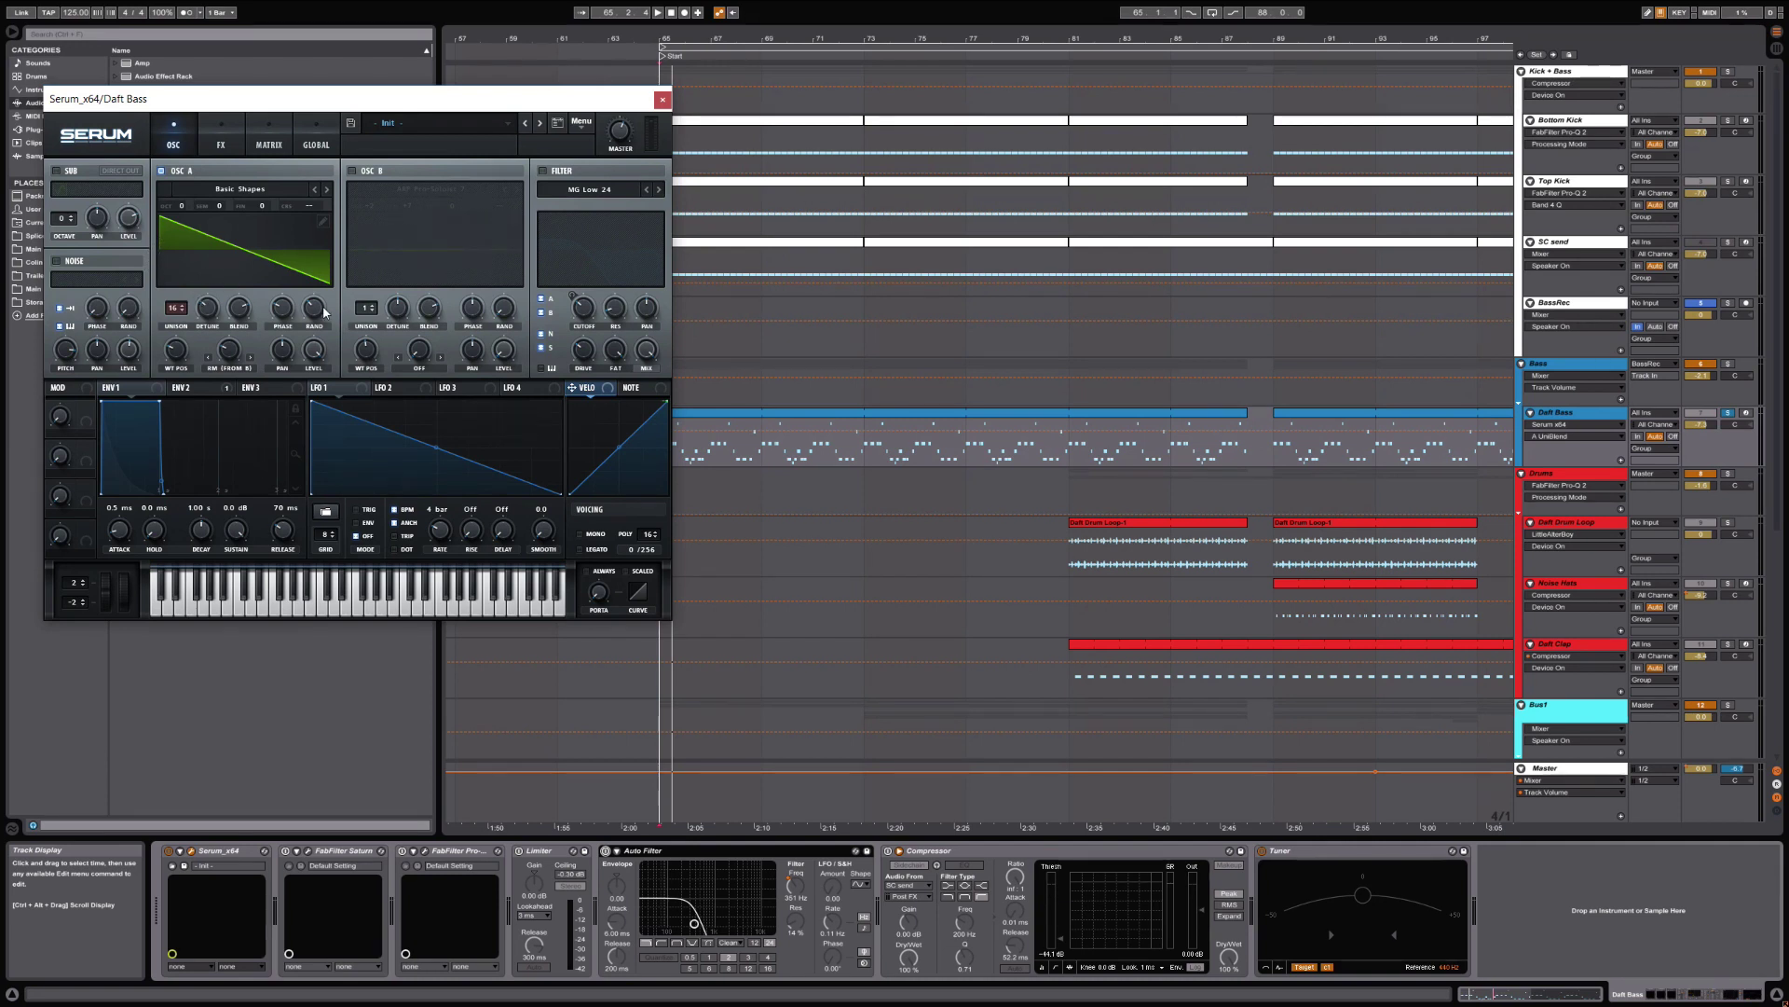
mouse_move(324, 314)
left_click_drag(349, 100, 329, 94)
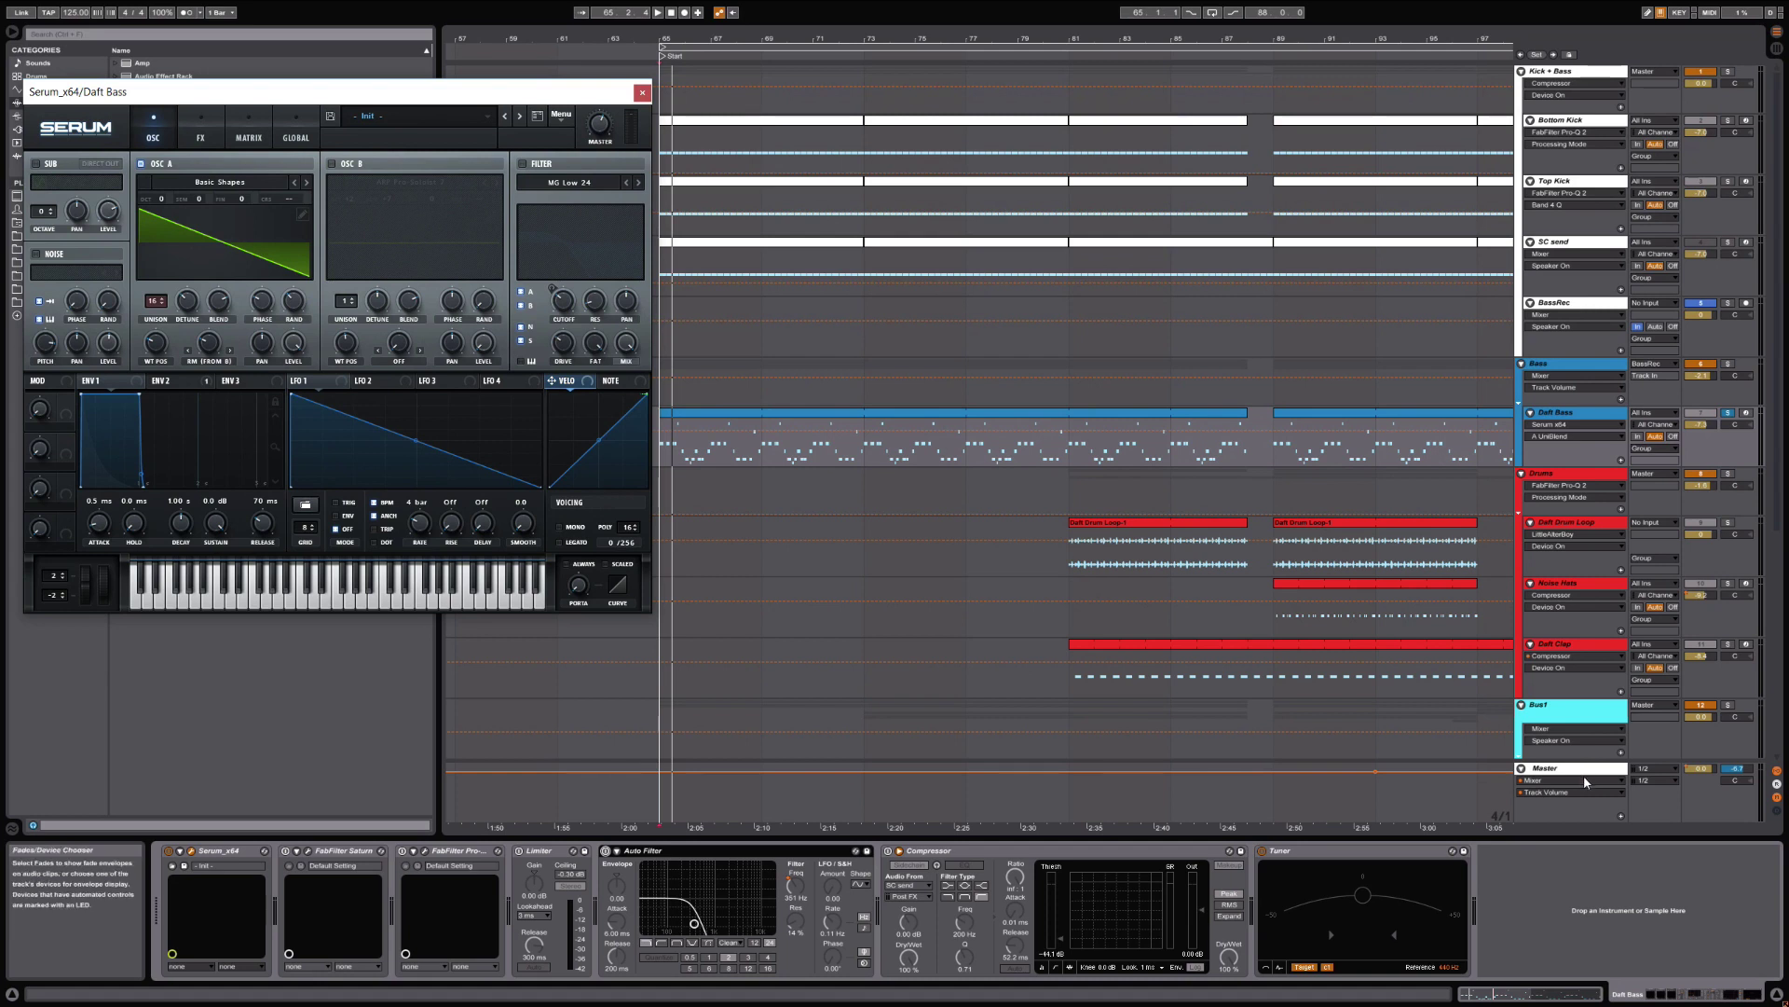
left_click(1590, 765)
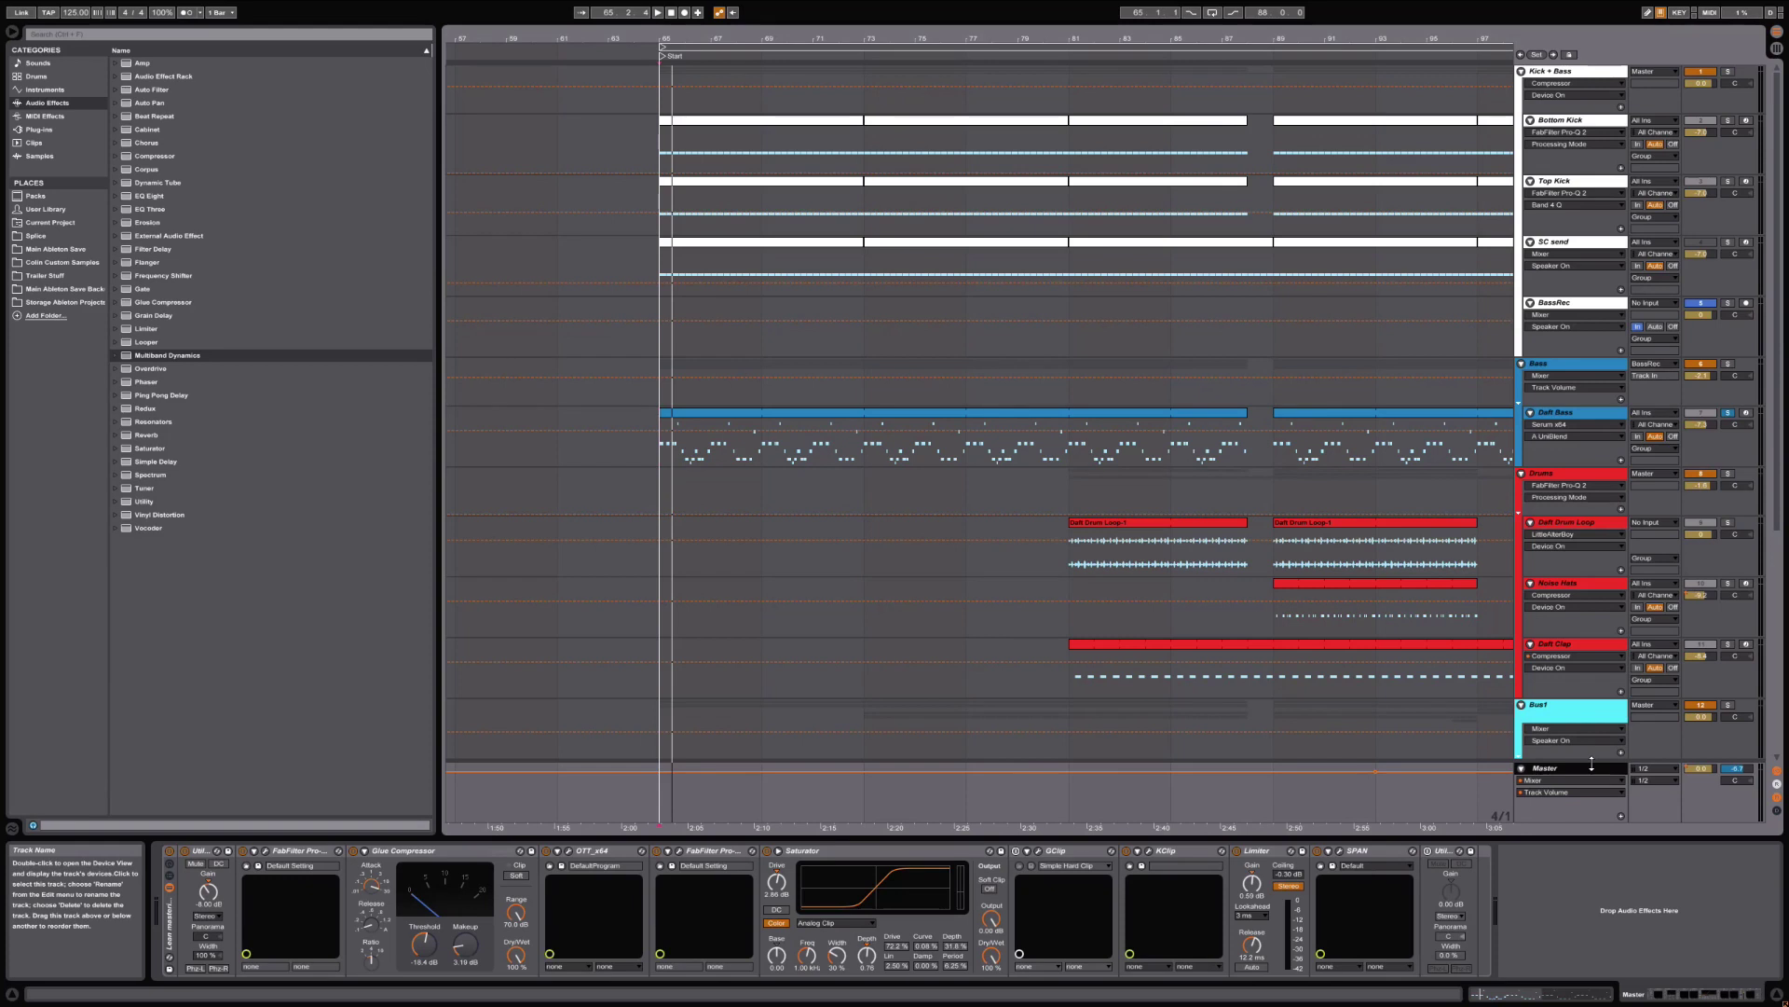
left_click(1568, 900)
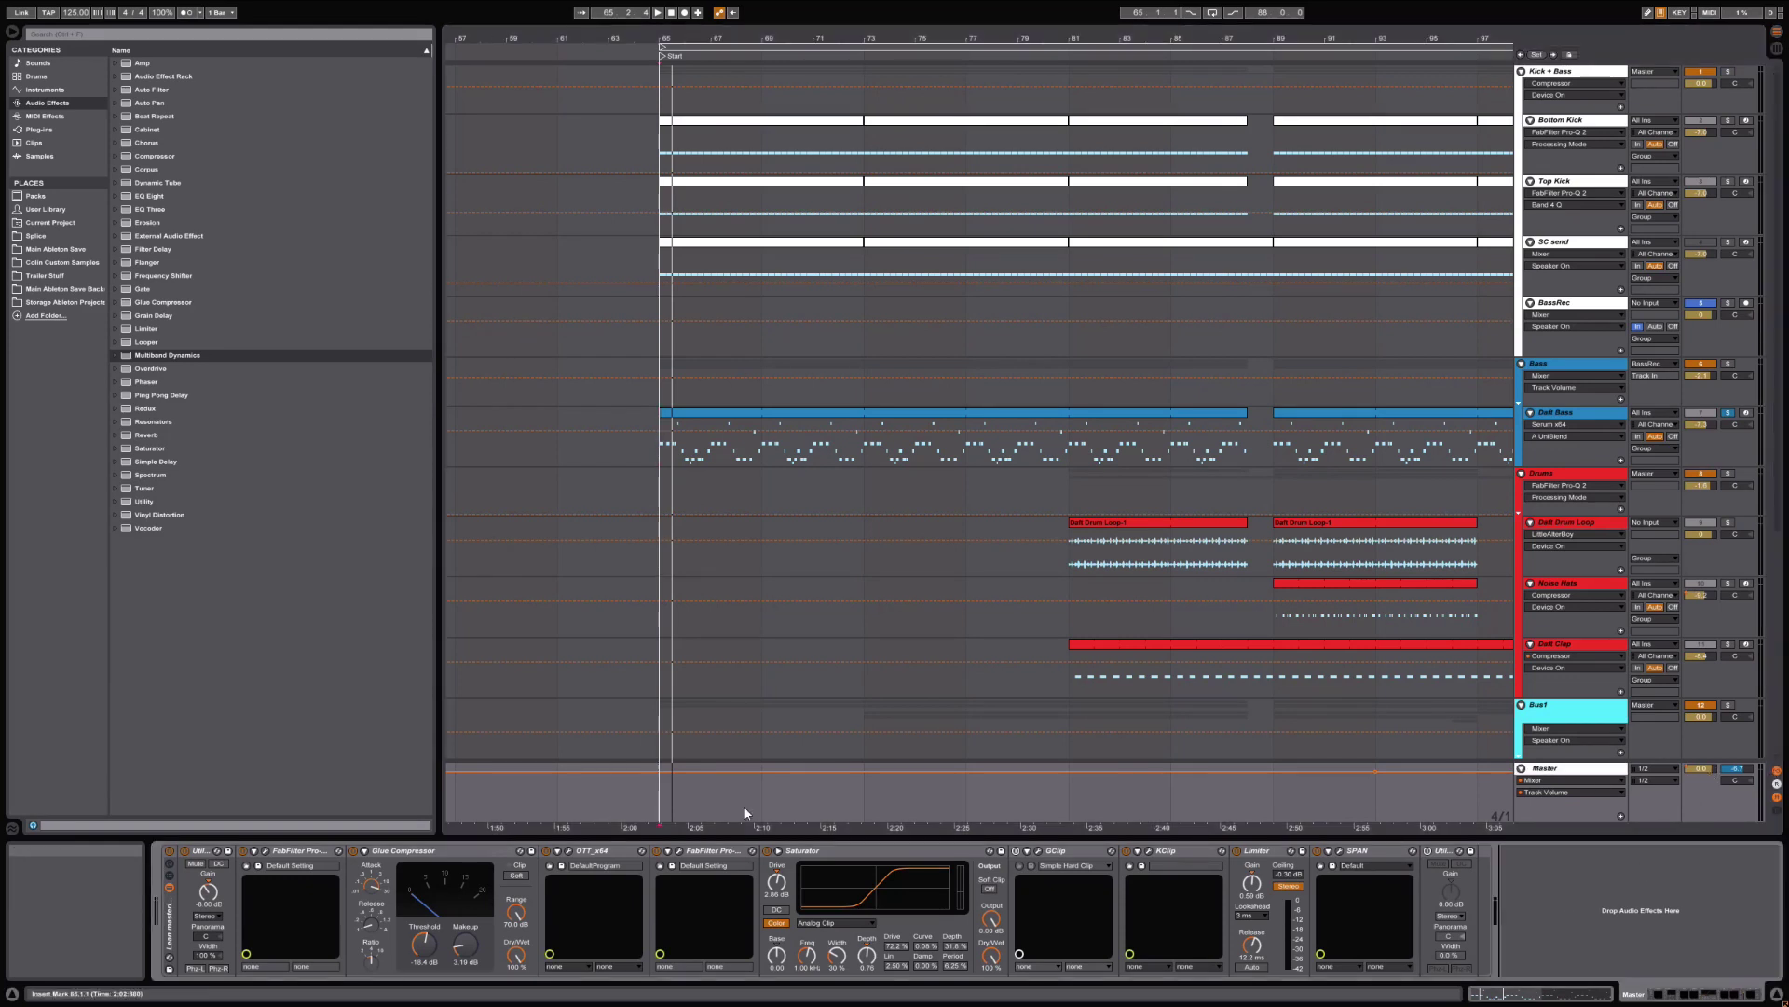
left_click(1441, 857)
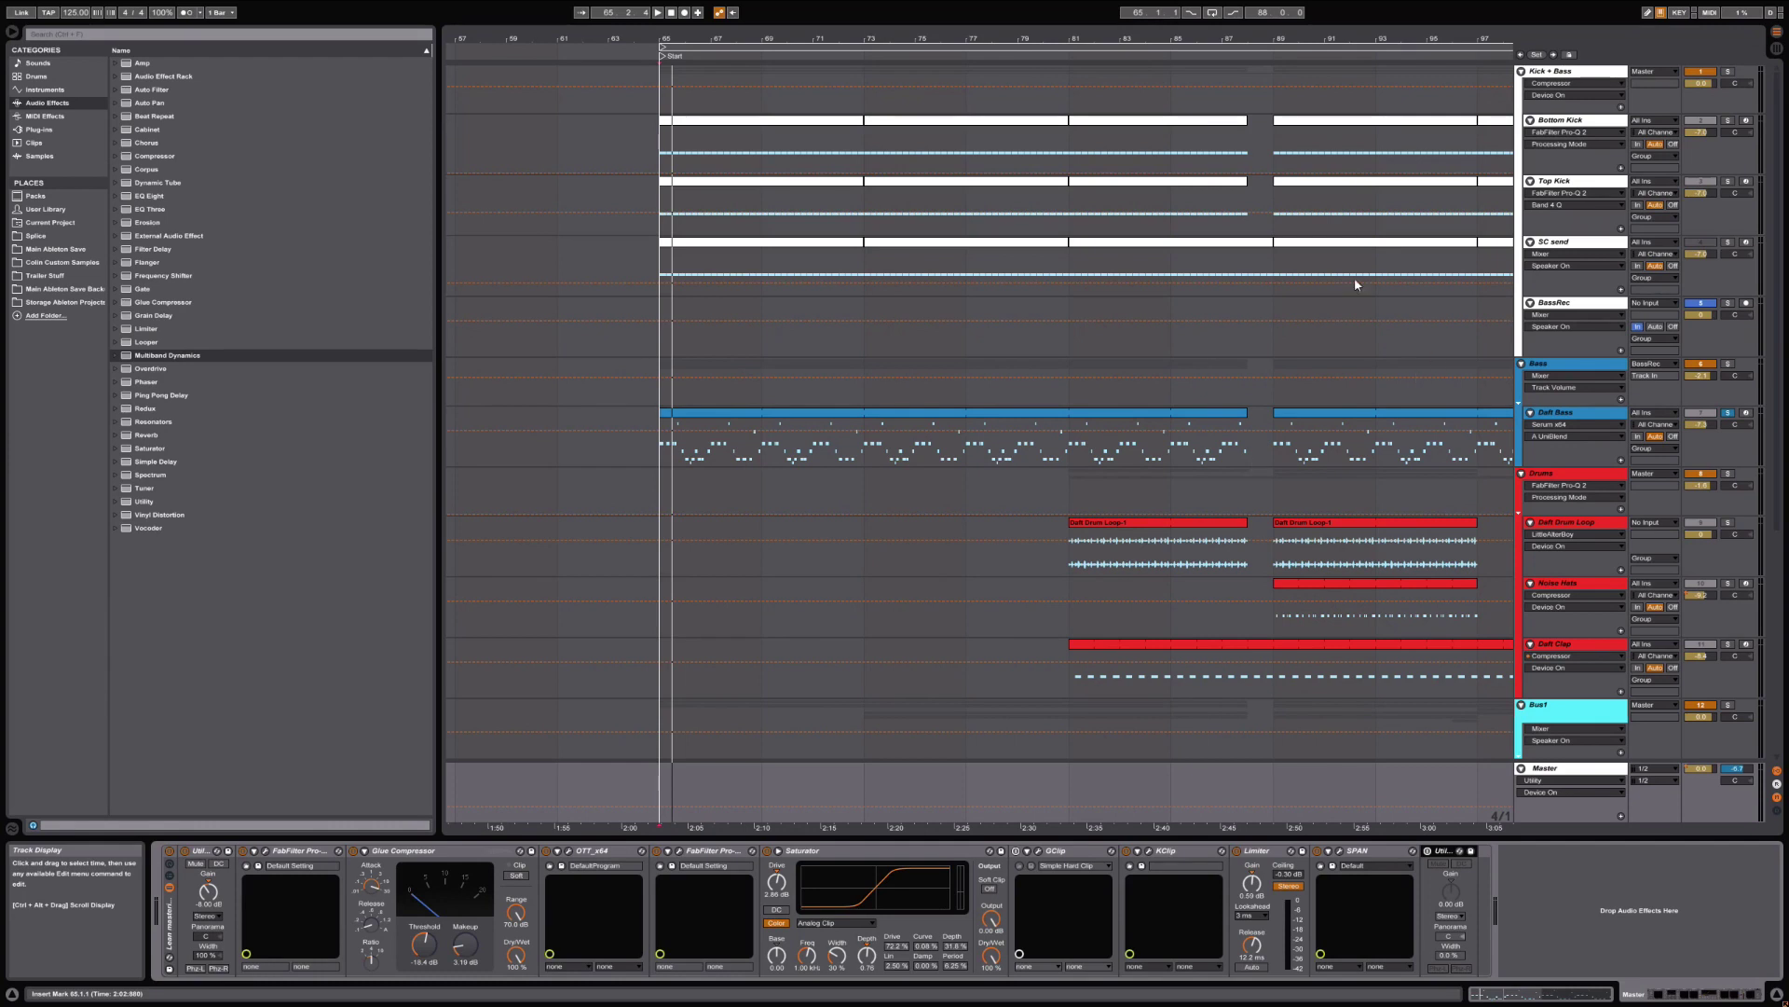
left_click(1598, 417)
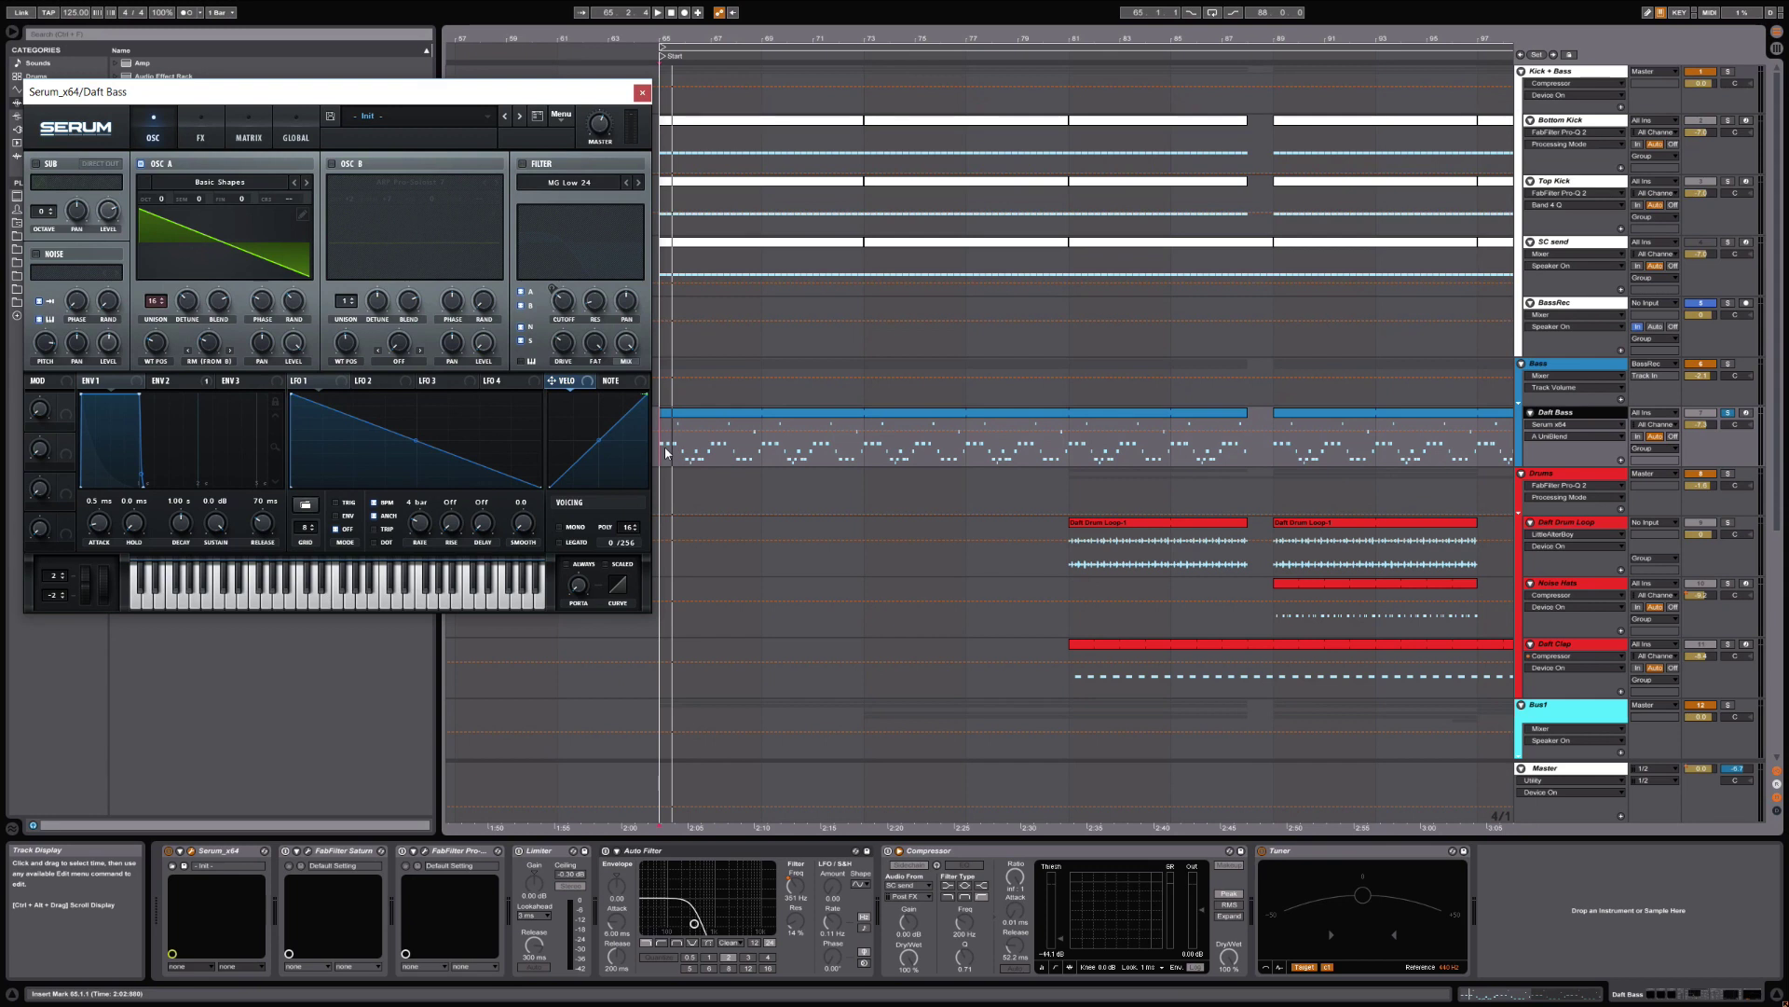
Play and stop the arrangement, then record-arm the Daft Bass track.
key("space")
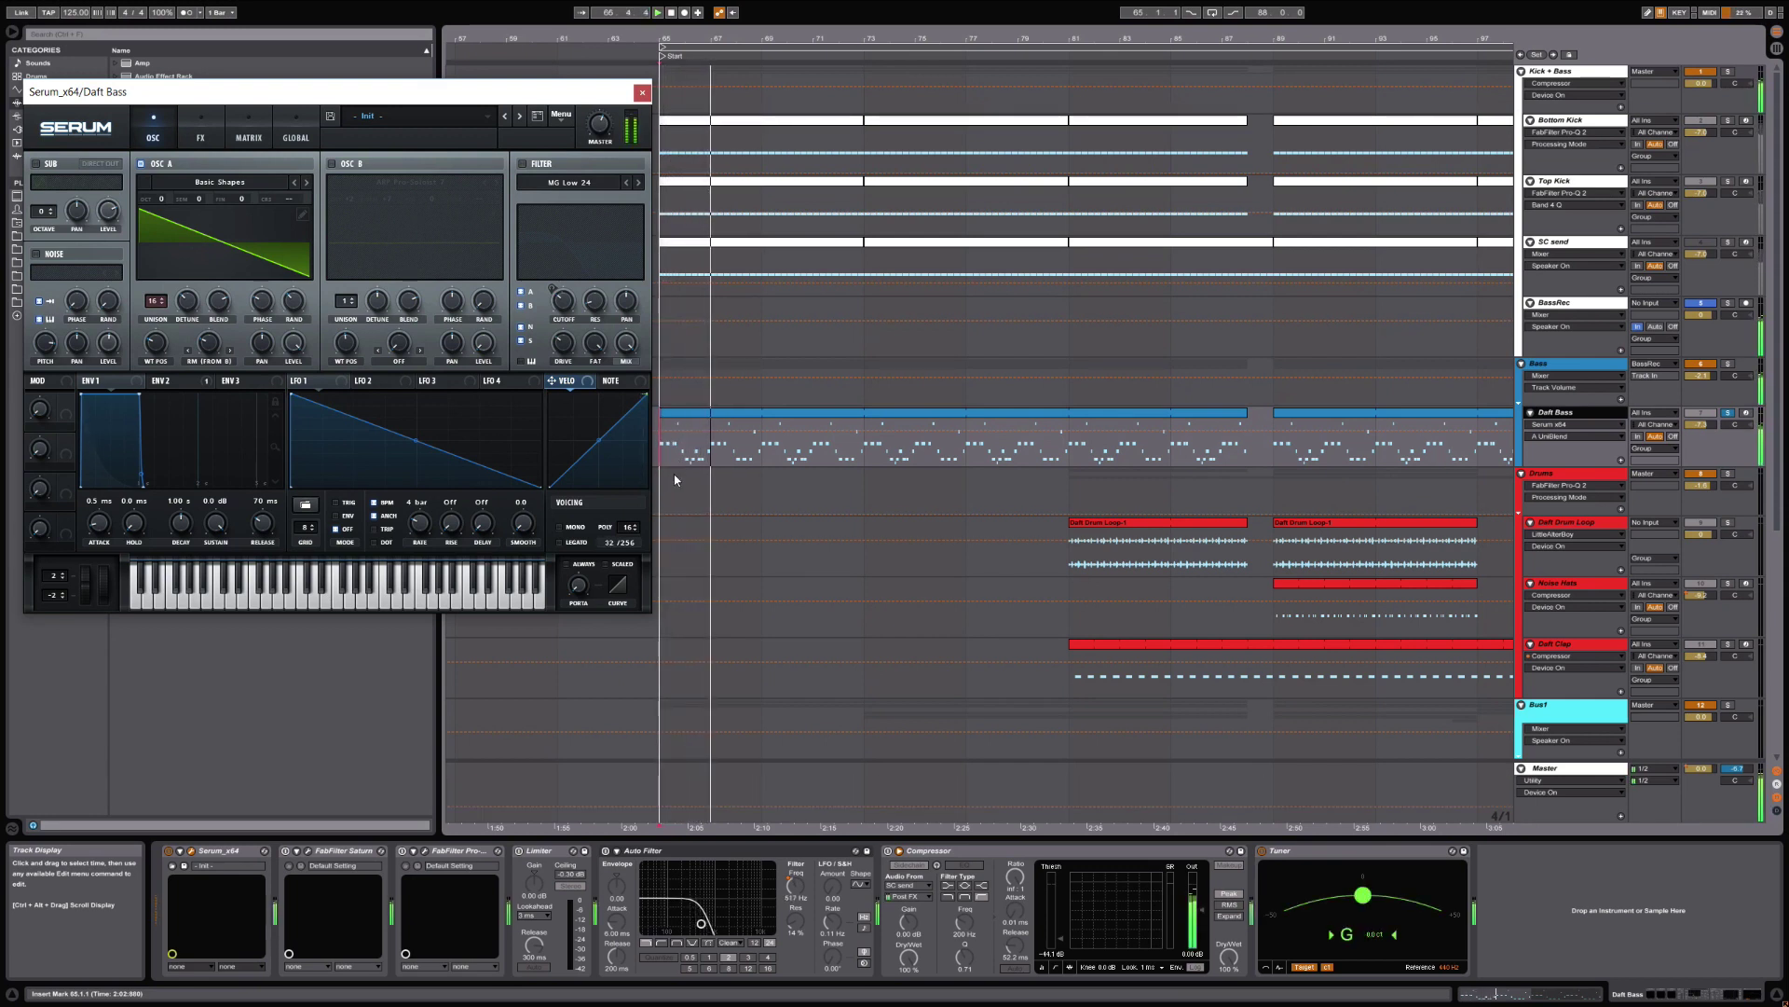
key("space")
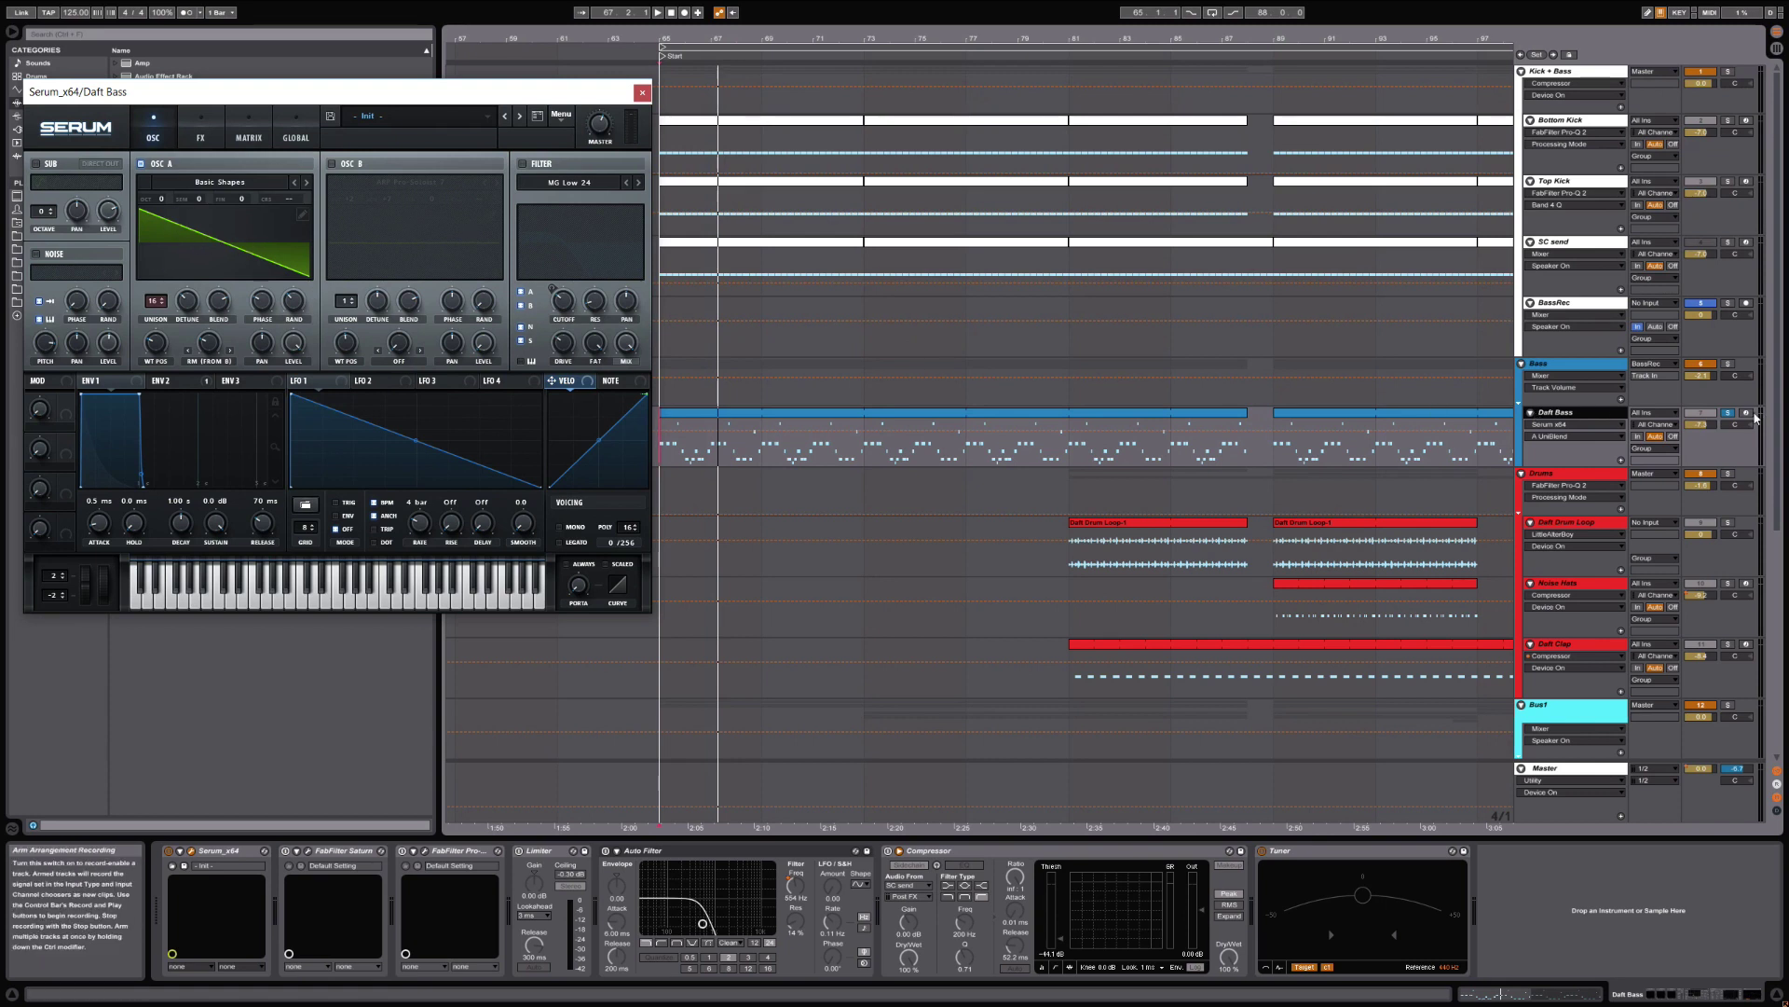
left_click(669, 318)
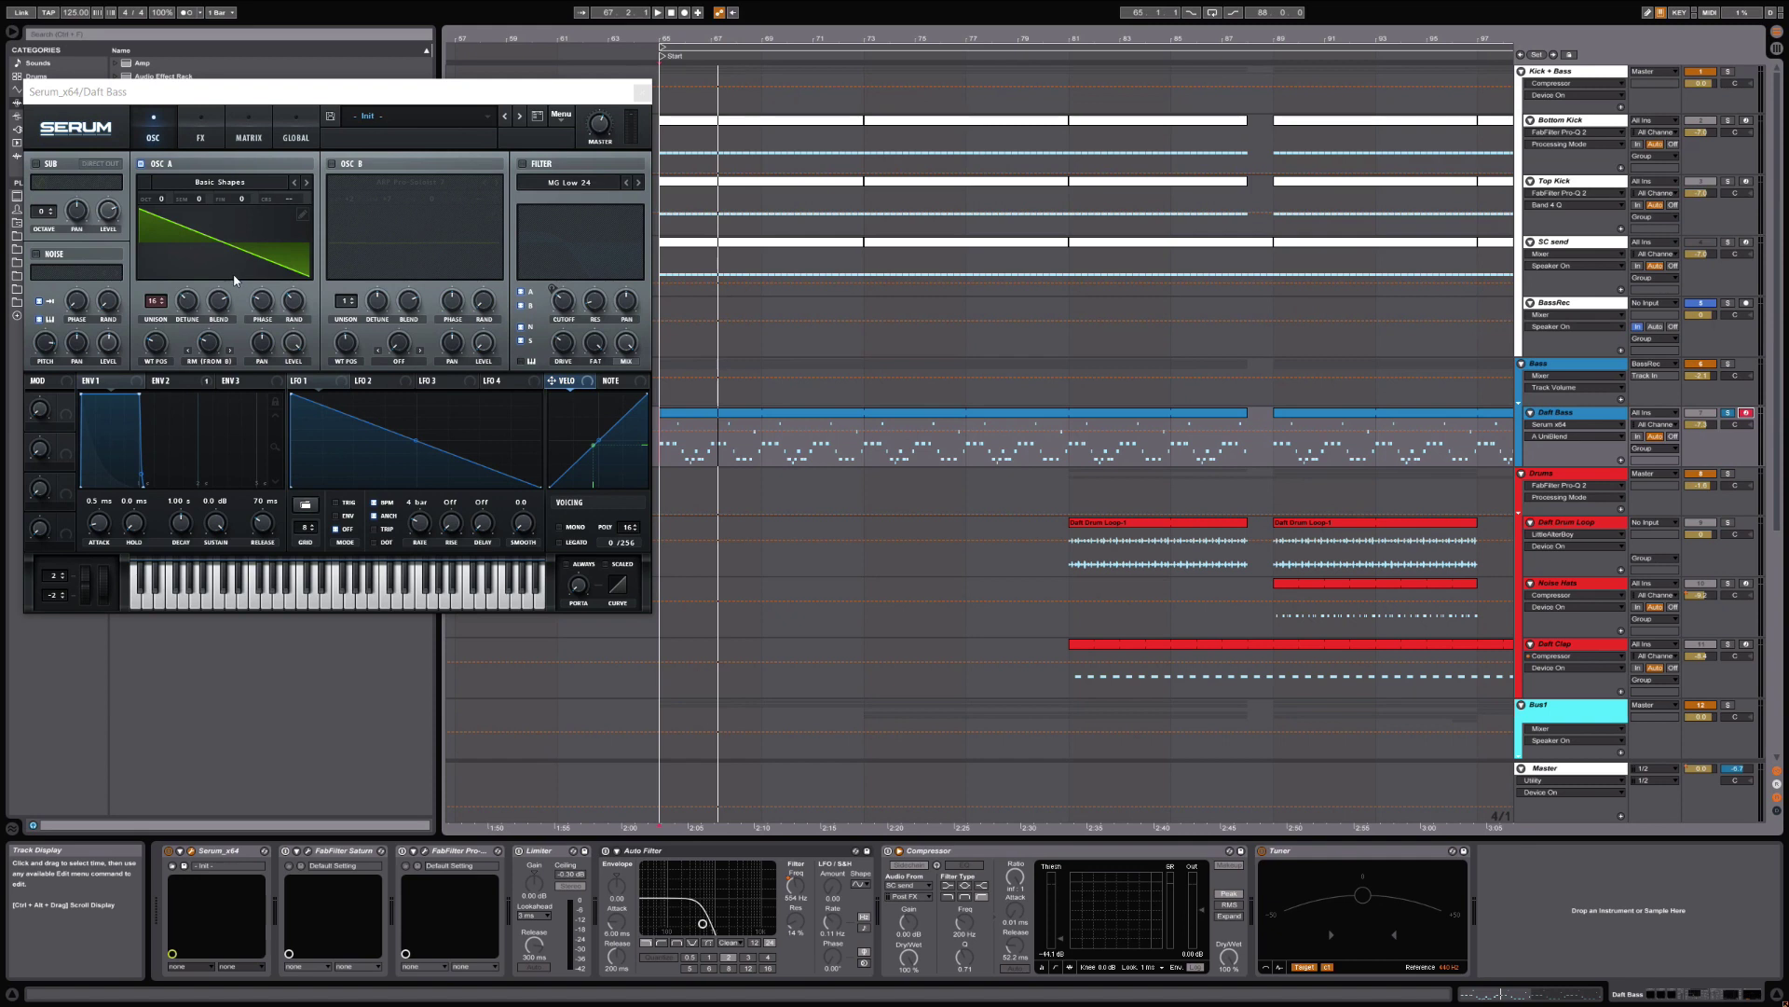
Set Osc A's random phase to 41% after trying it at 100%.
left_click(297, 311)
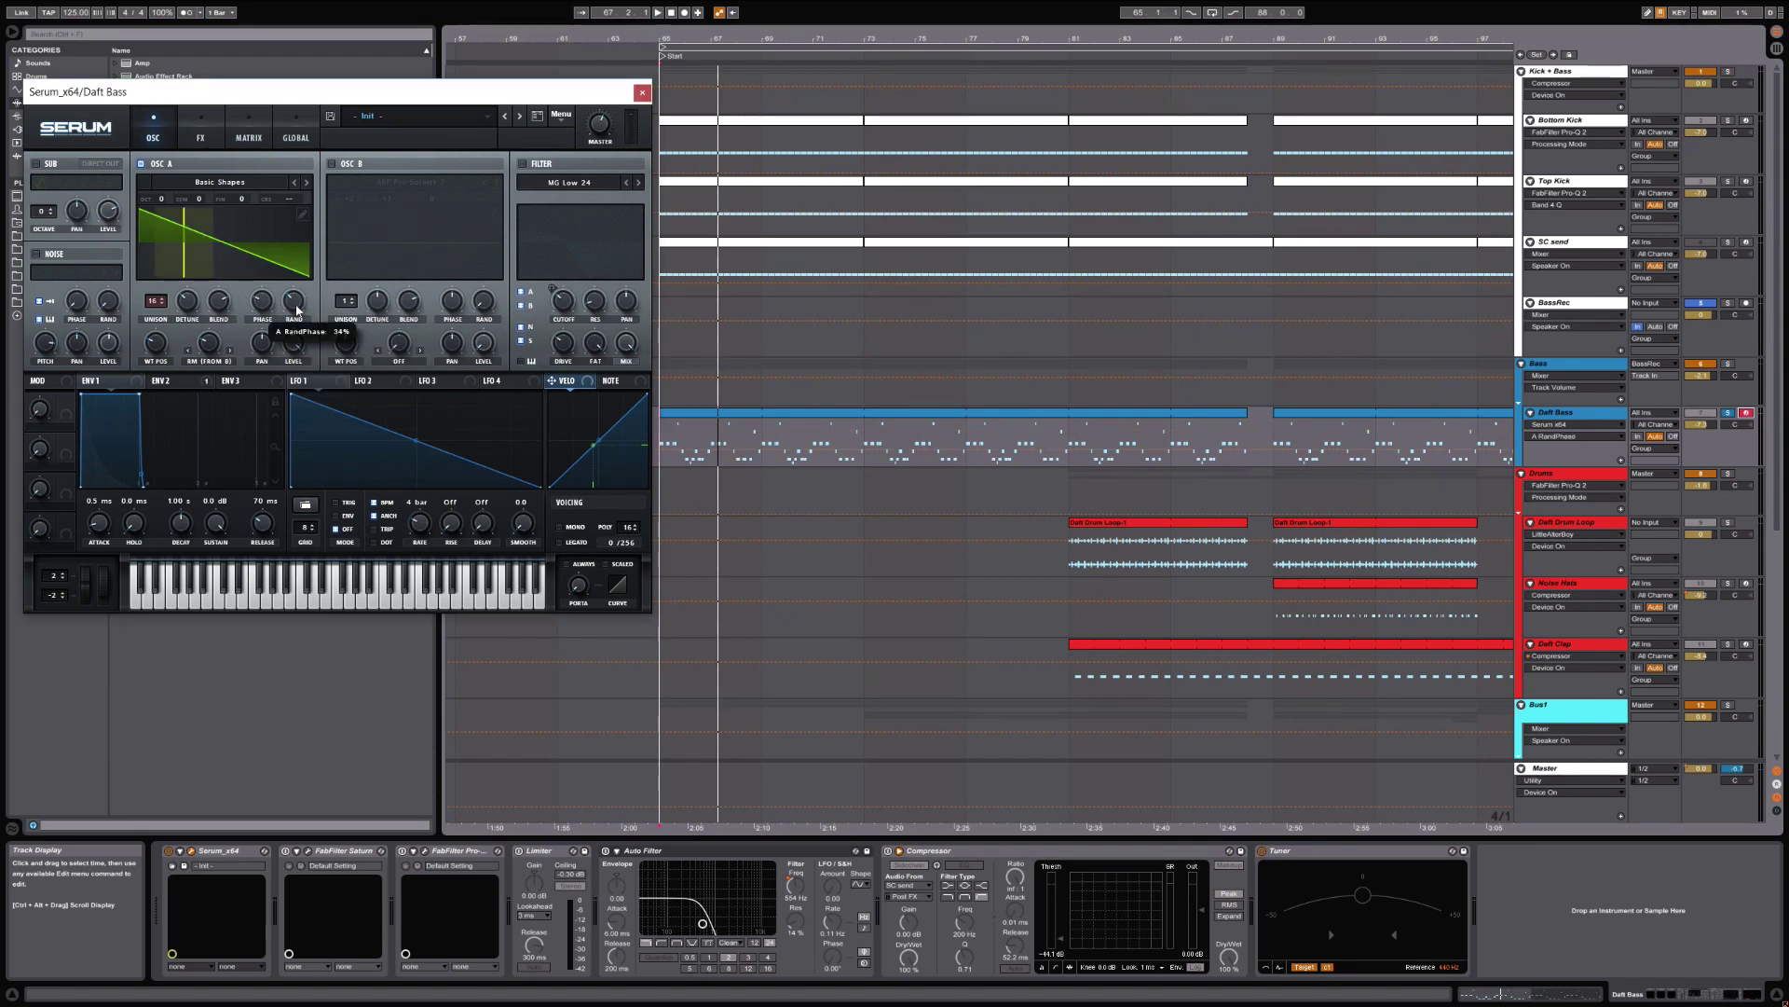
mouse_move(297, 310)
left_mouse_down()
mouse_move(296, 272)
mouse_move(303, 411)
left_mouse_up()
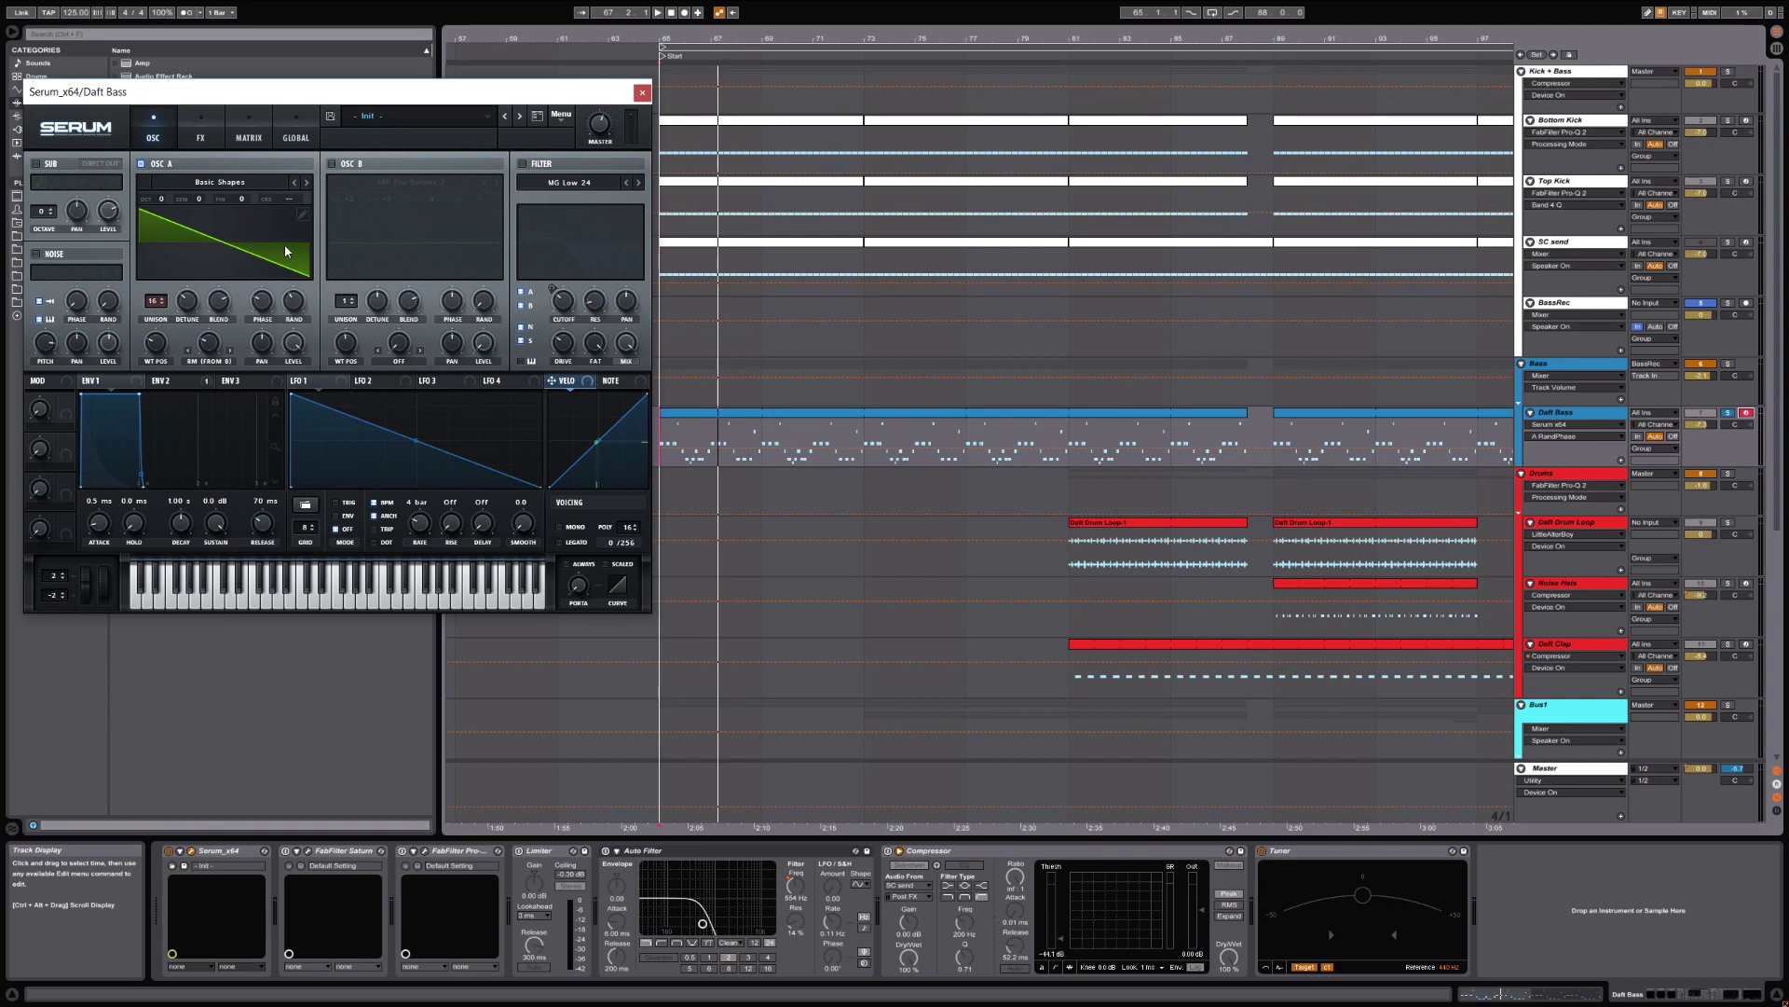
mouse_move(291, 309)
left_click_drag(292, 309, 326, 196)
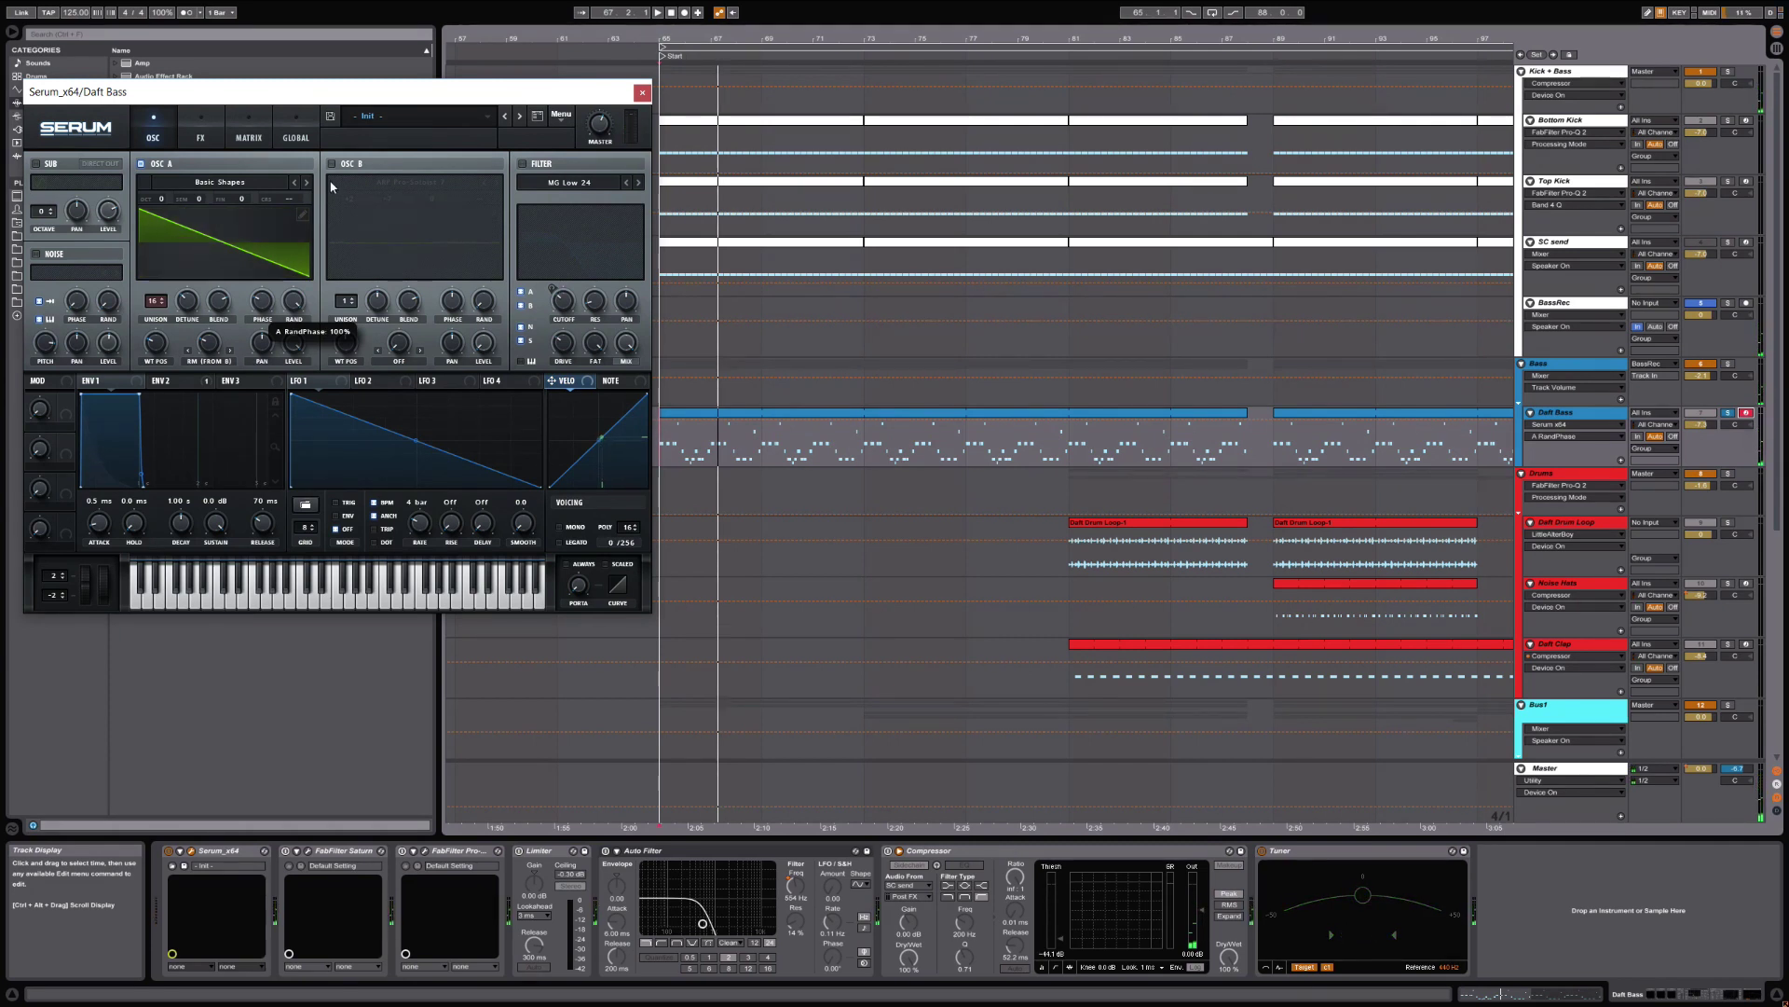
left_click(299, 305)
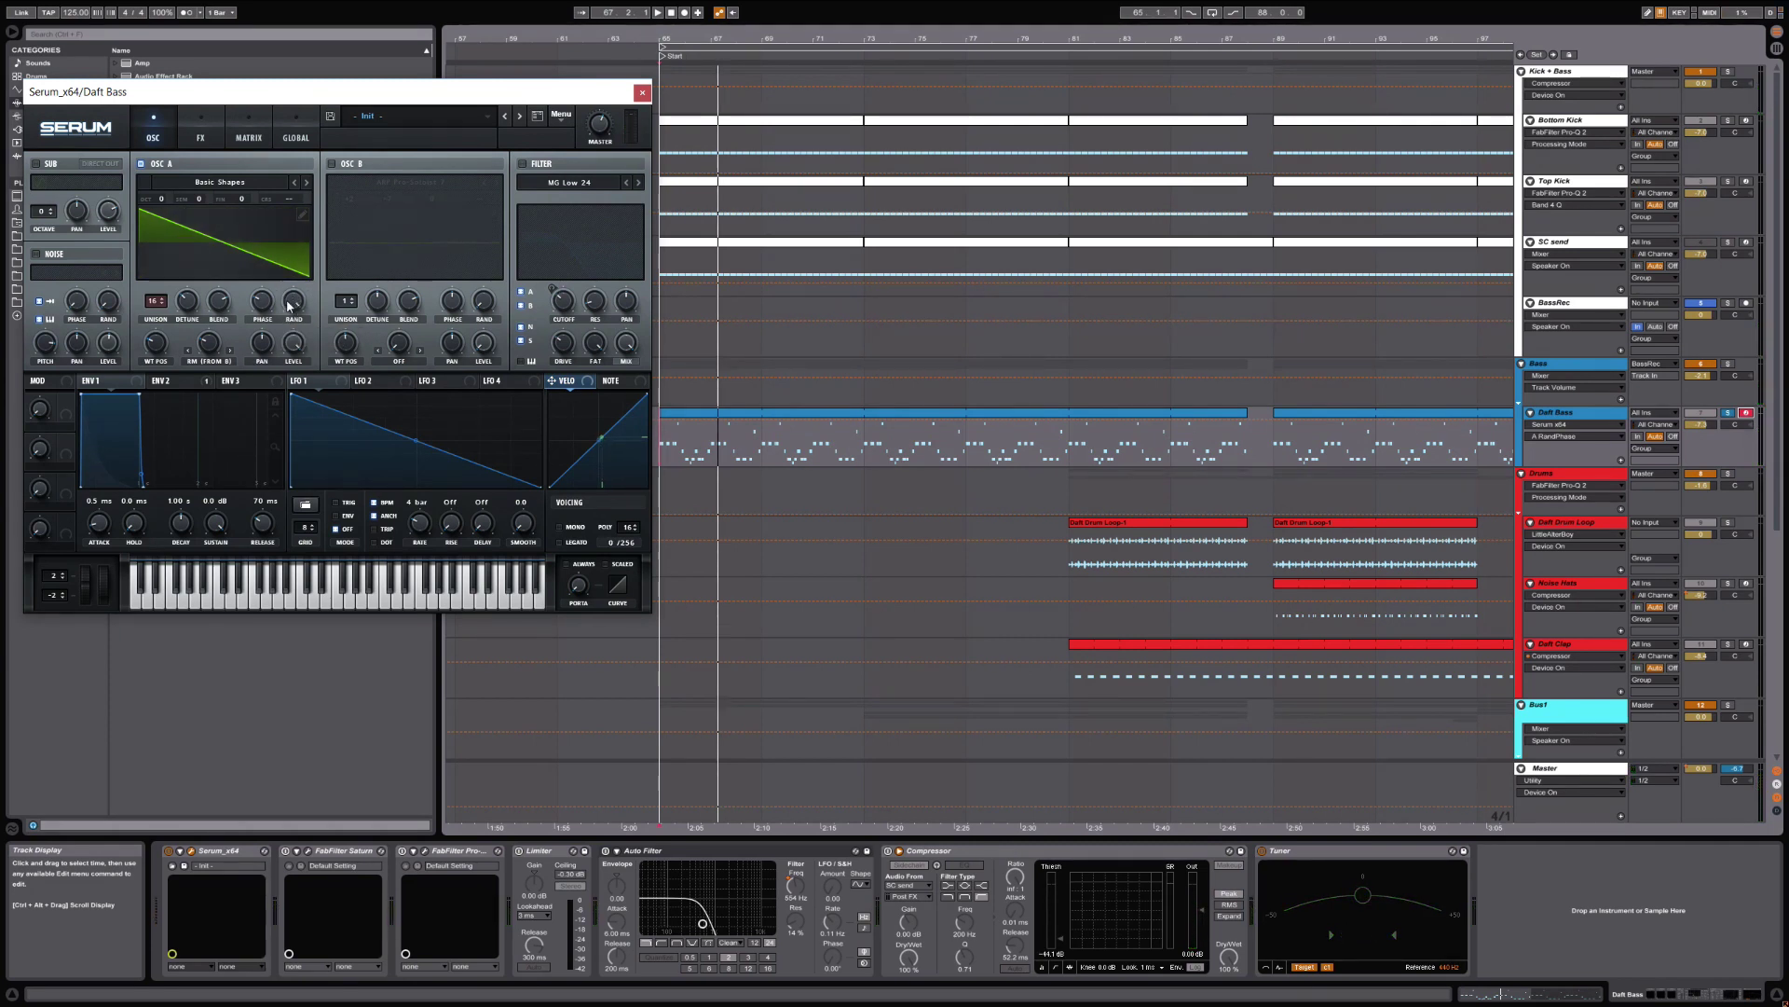
left_click(294, 302)
left_click_drag(301, 300, 334, 435)
Set Osc A's starting phase to 317.
left_click_drag(261, 307, 261, 307)
mouse_move(260, 303)
mouse_move(260, 302)
left_mouse_down()
mouse_move(296, 235)
mouse_move(276, 320)
left_mouse_up()
Turn on Osc B with its ARP Pro-Soloist 7 wavetable and confirm Osc A's warp is RM (from B).
left_click(333, 164)
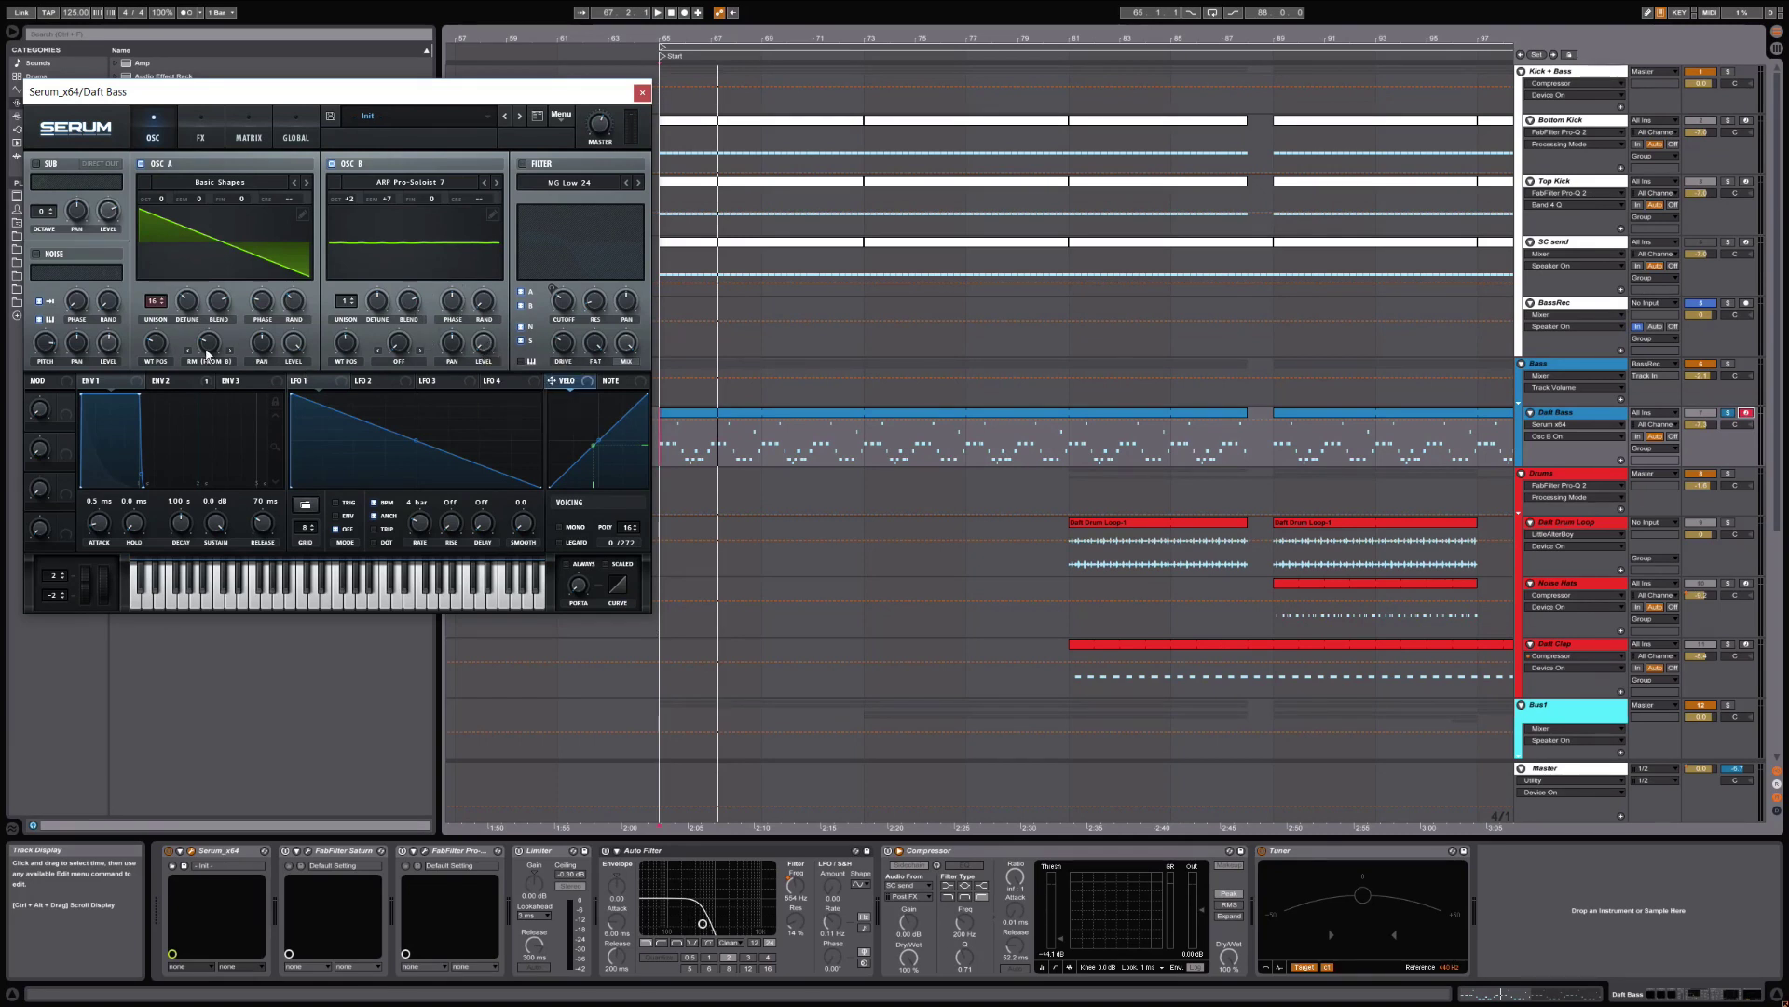
left_click(208, 365)
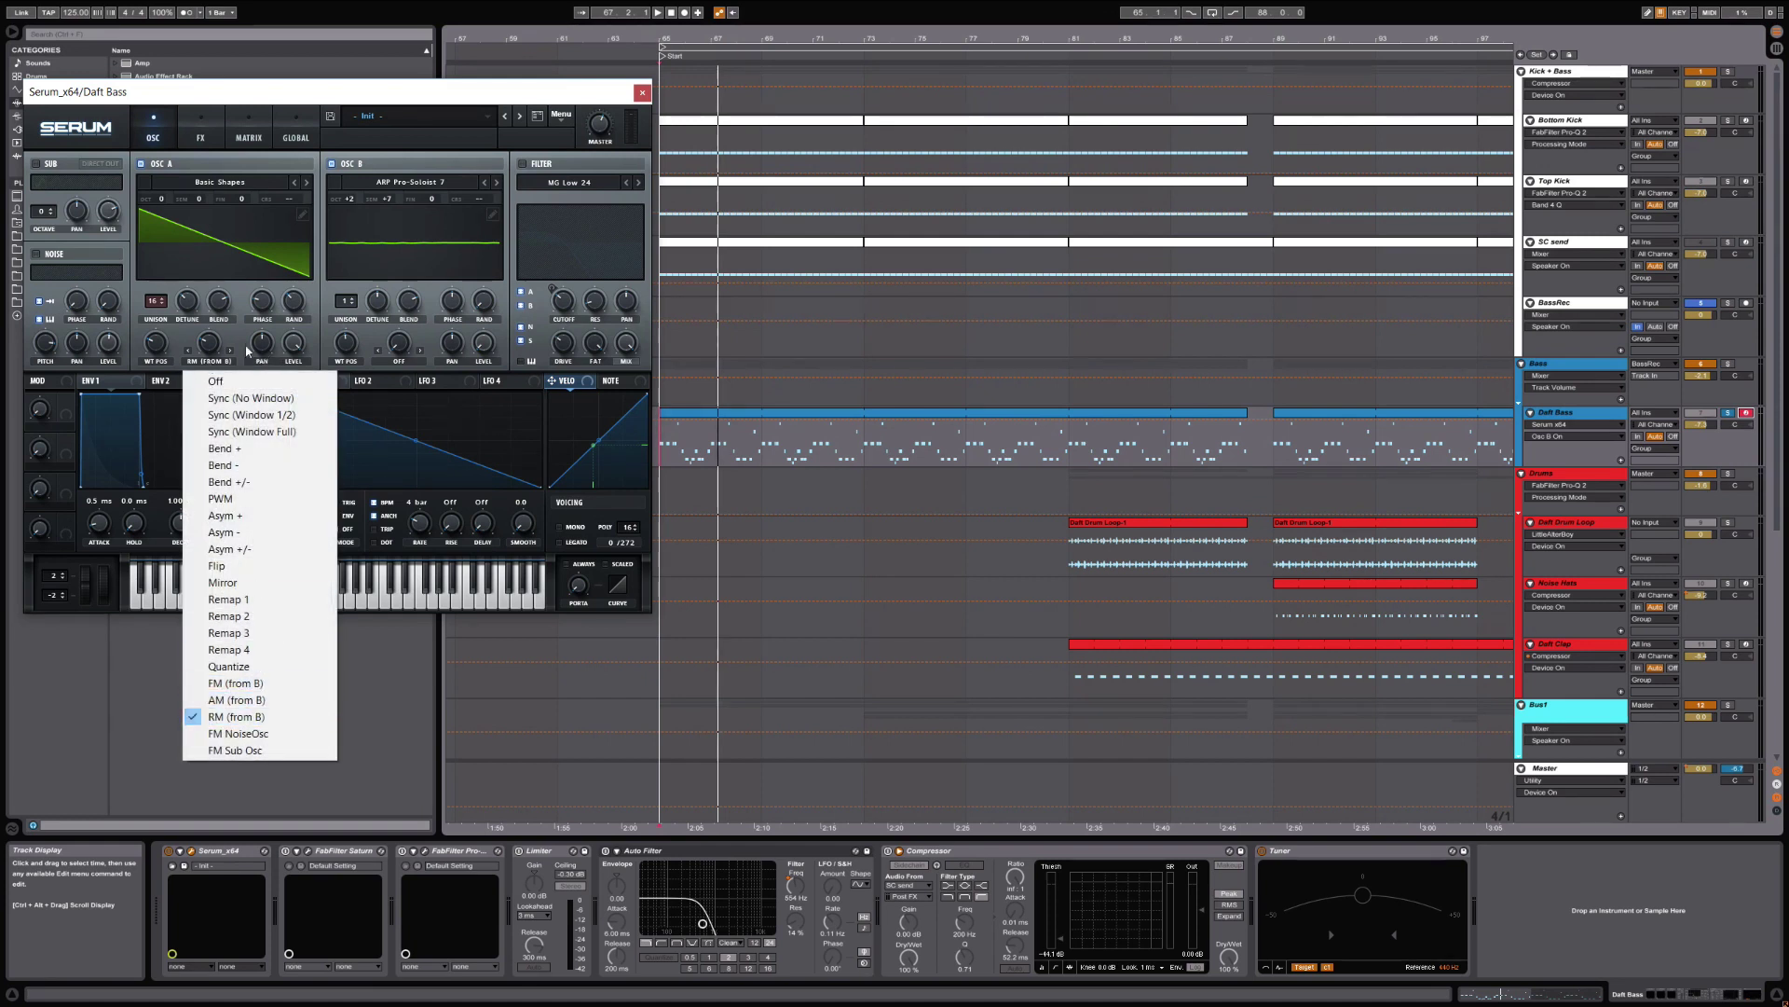
left_click(231, 718)
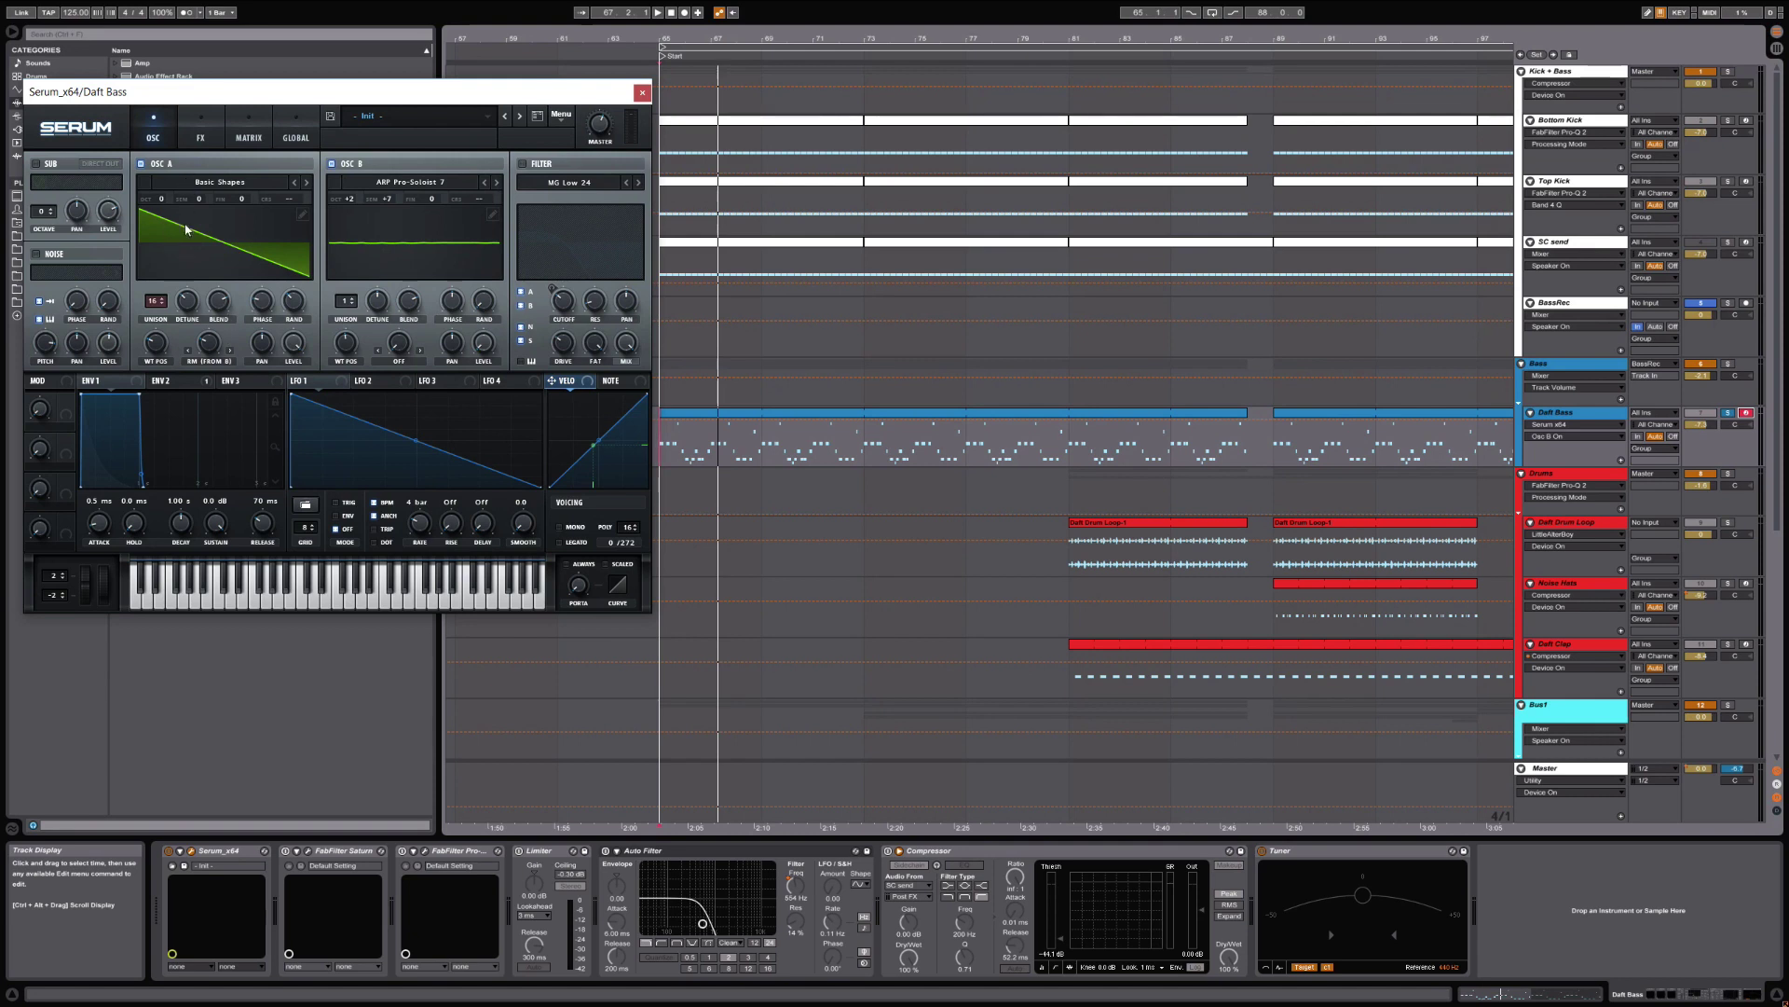
Set Osc A's ring-mod warp to 72% after trying 94%, toggling Osc B off and on to compare.
left_click(214, 347)
mouse_move(216, 345)
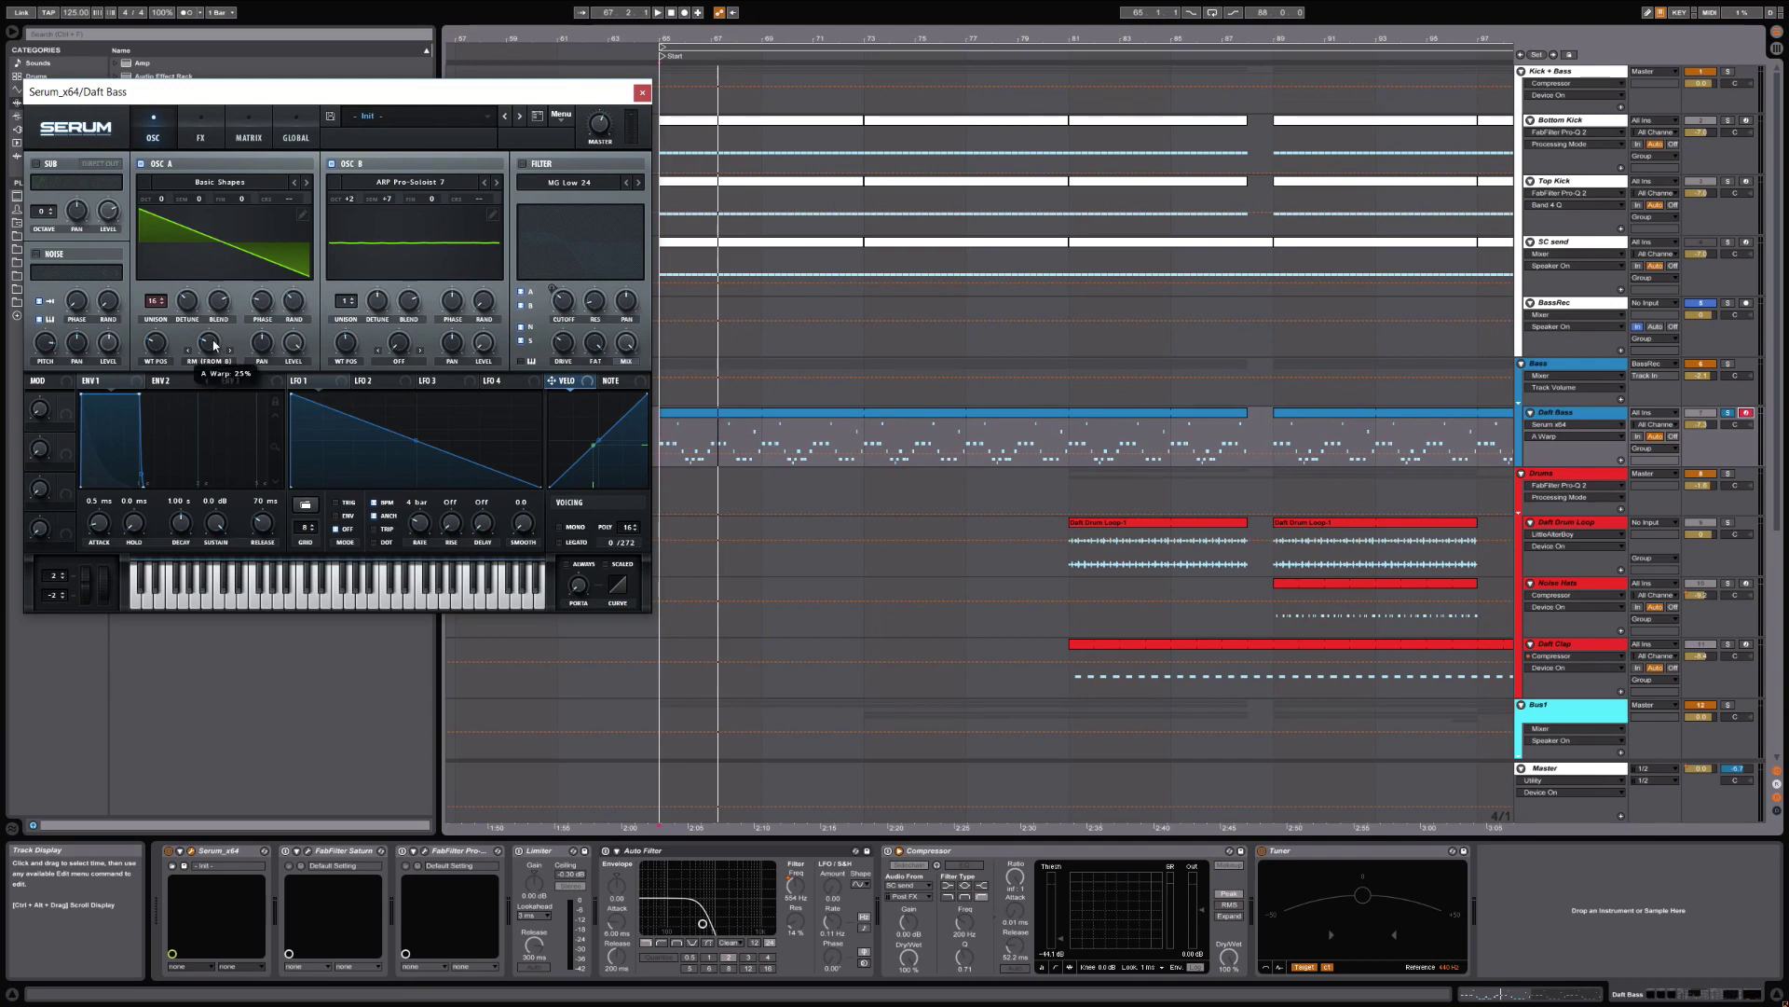
left_click_drag(216, 345, 252, 252)
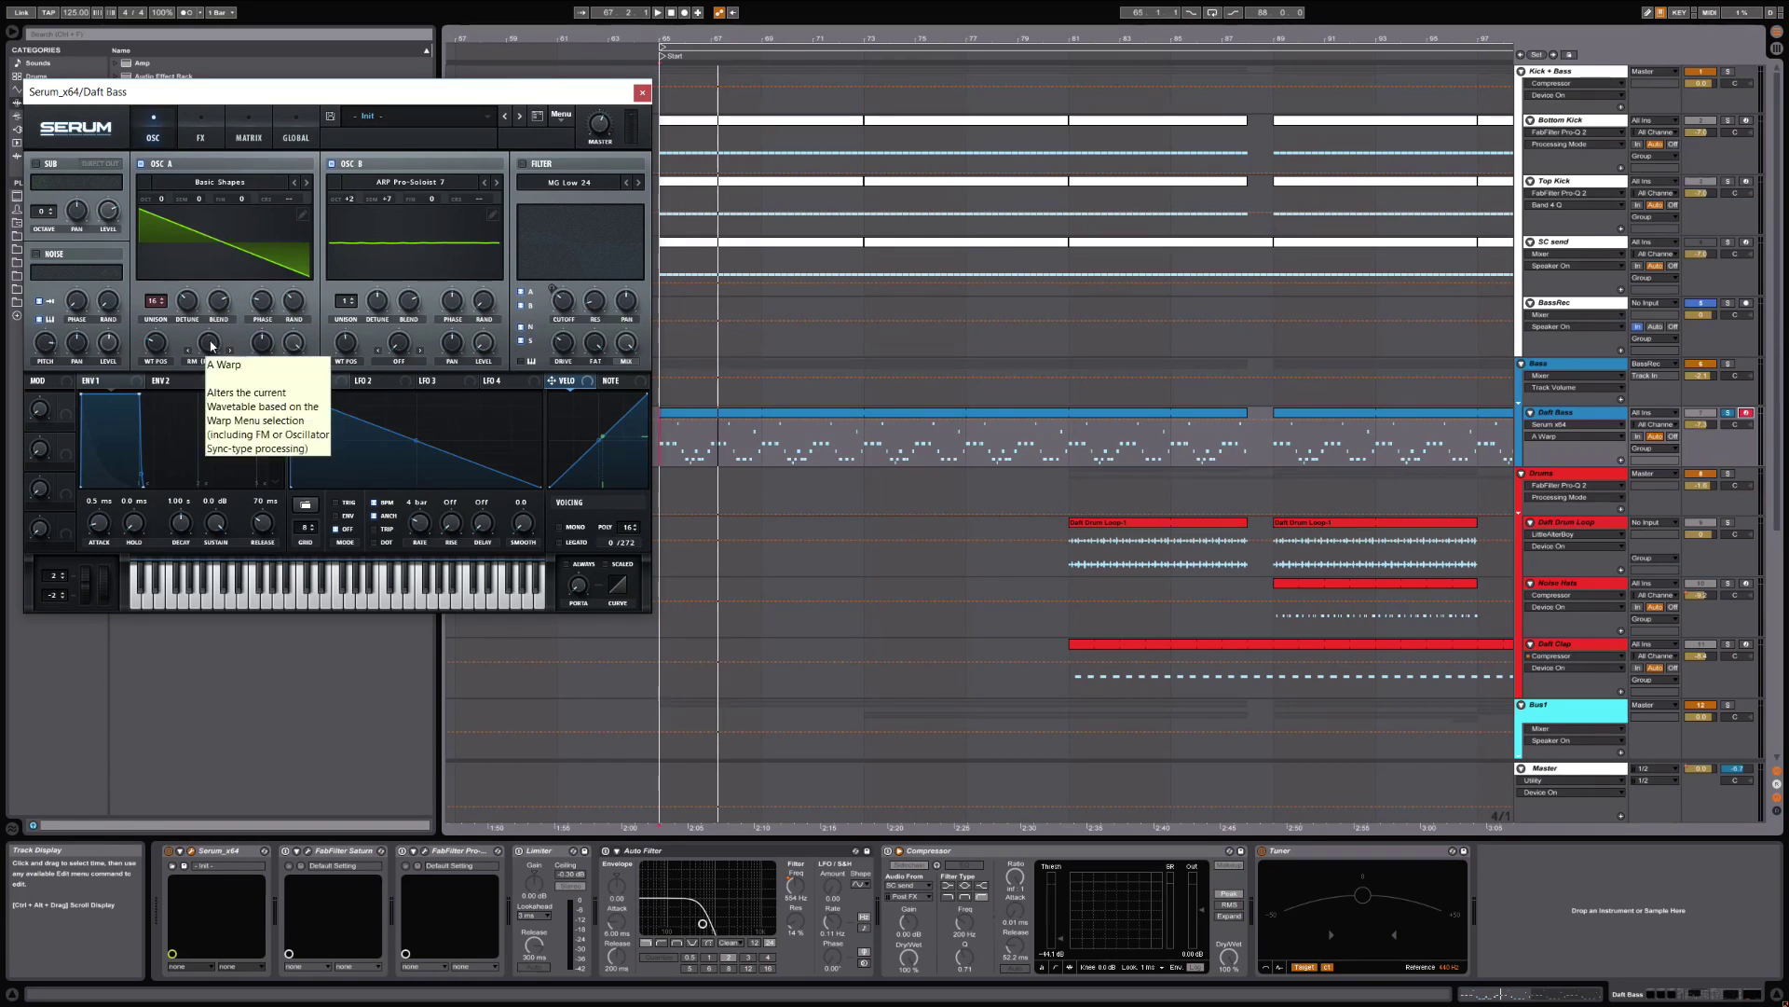
left_click_drag(222, 352, 223, 409)
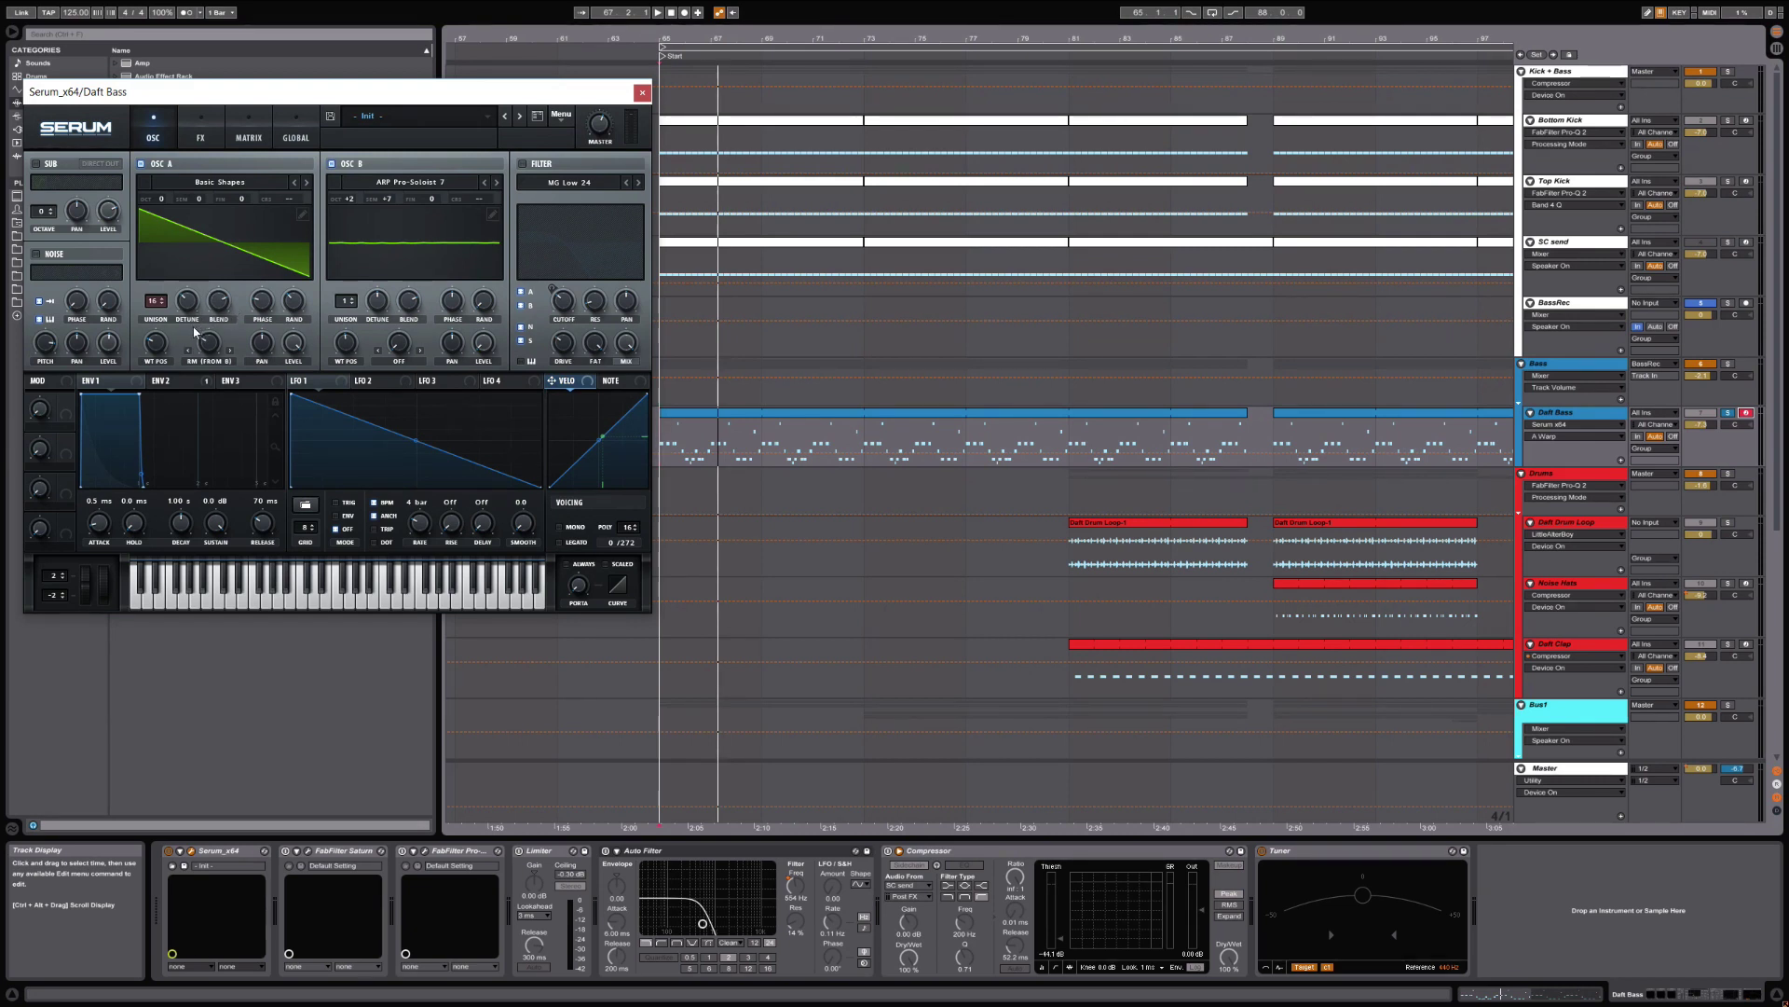
left_click(332, 163)
left_click(332, 163)
Enable the MG Low 24 filter, turn its fat amount down, and check drive at 30%.
left_click(523, 163)
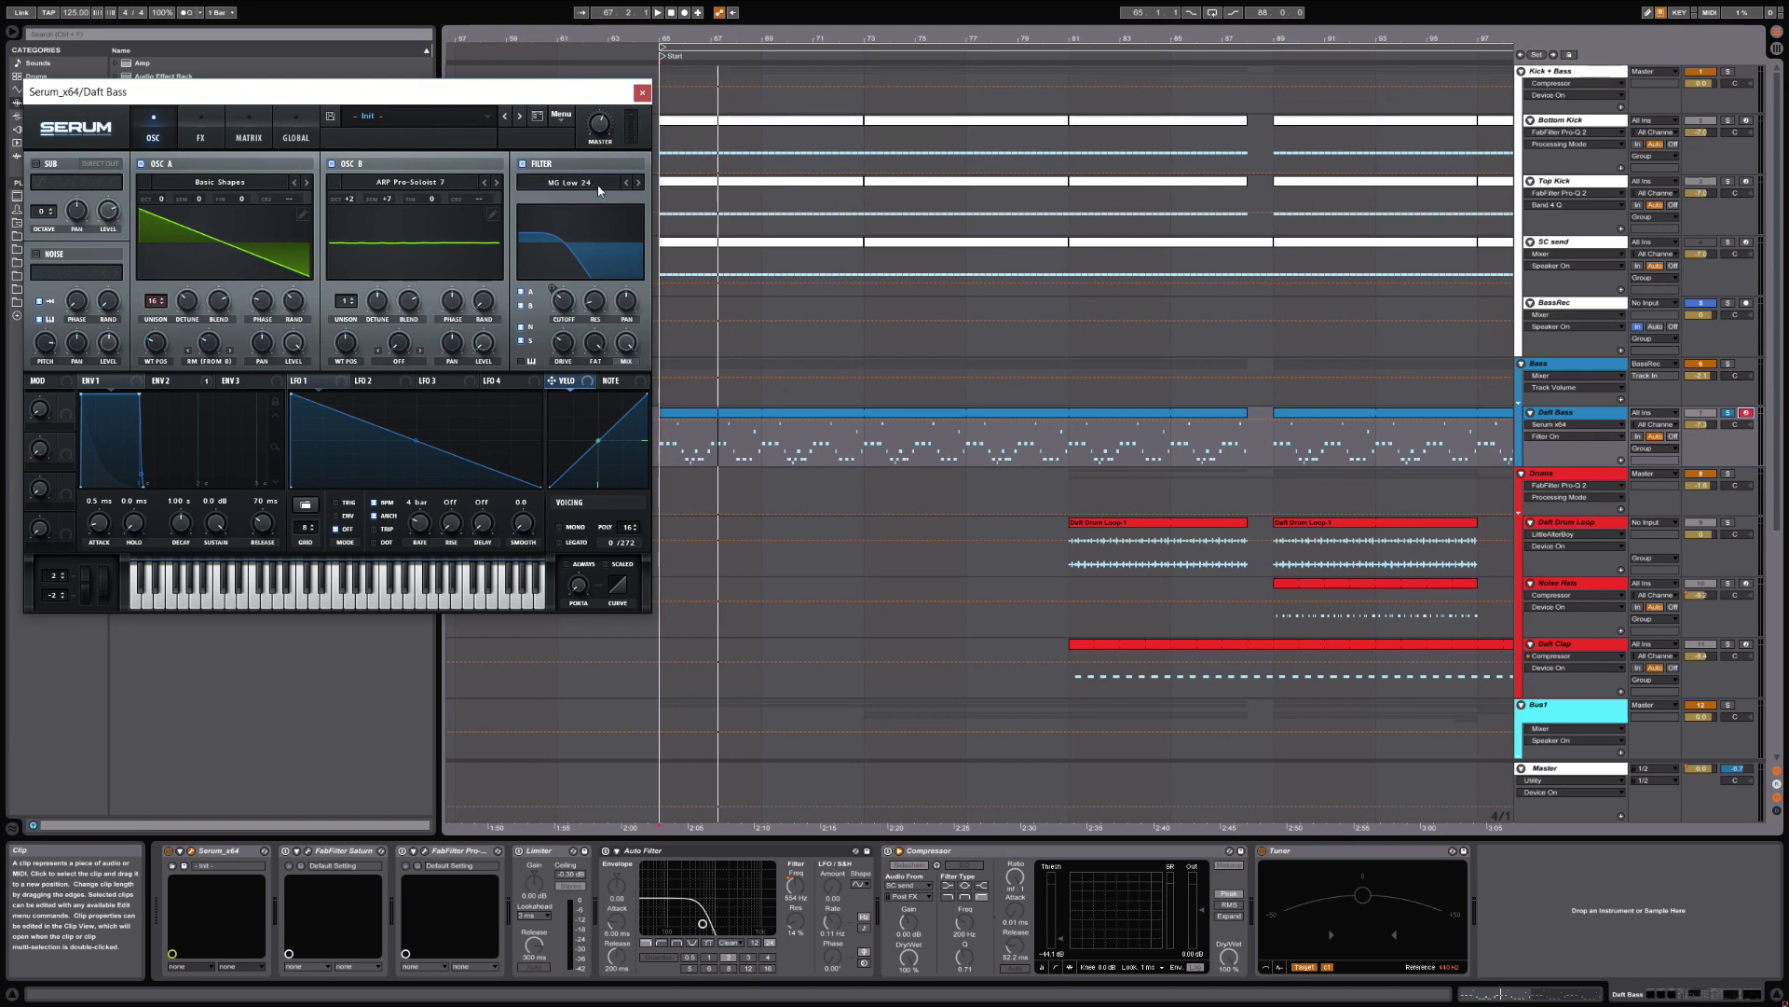
left_click(578, 183)
mouse_move(577, 201)
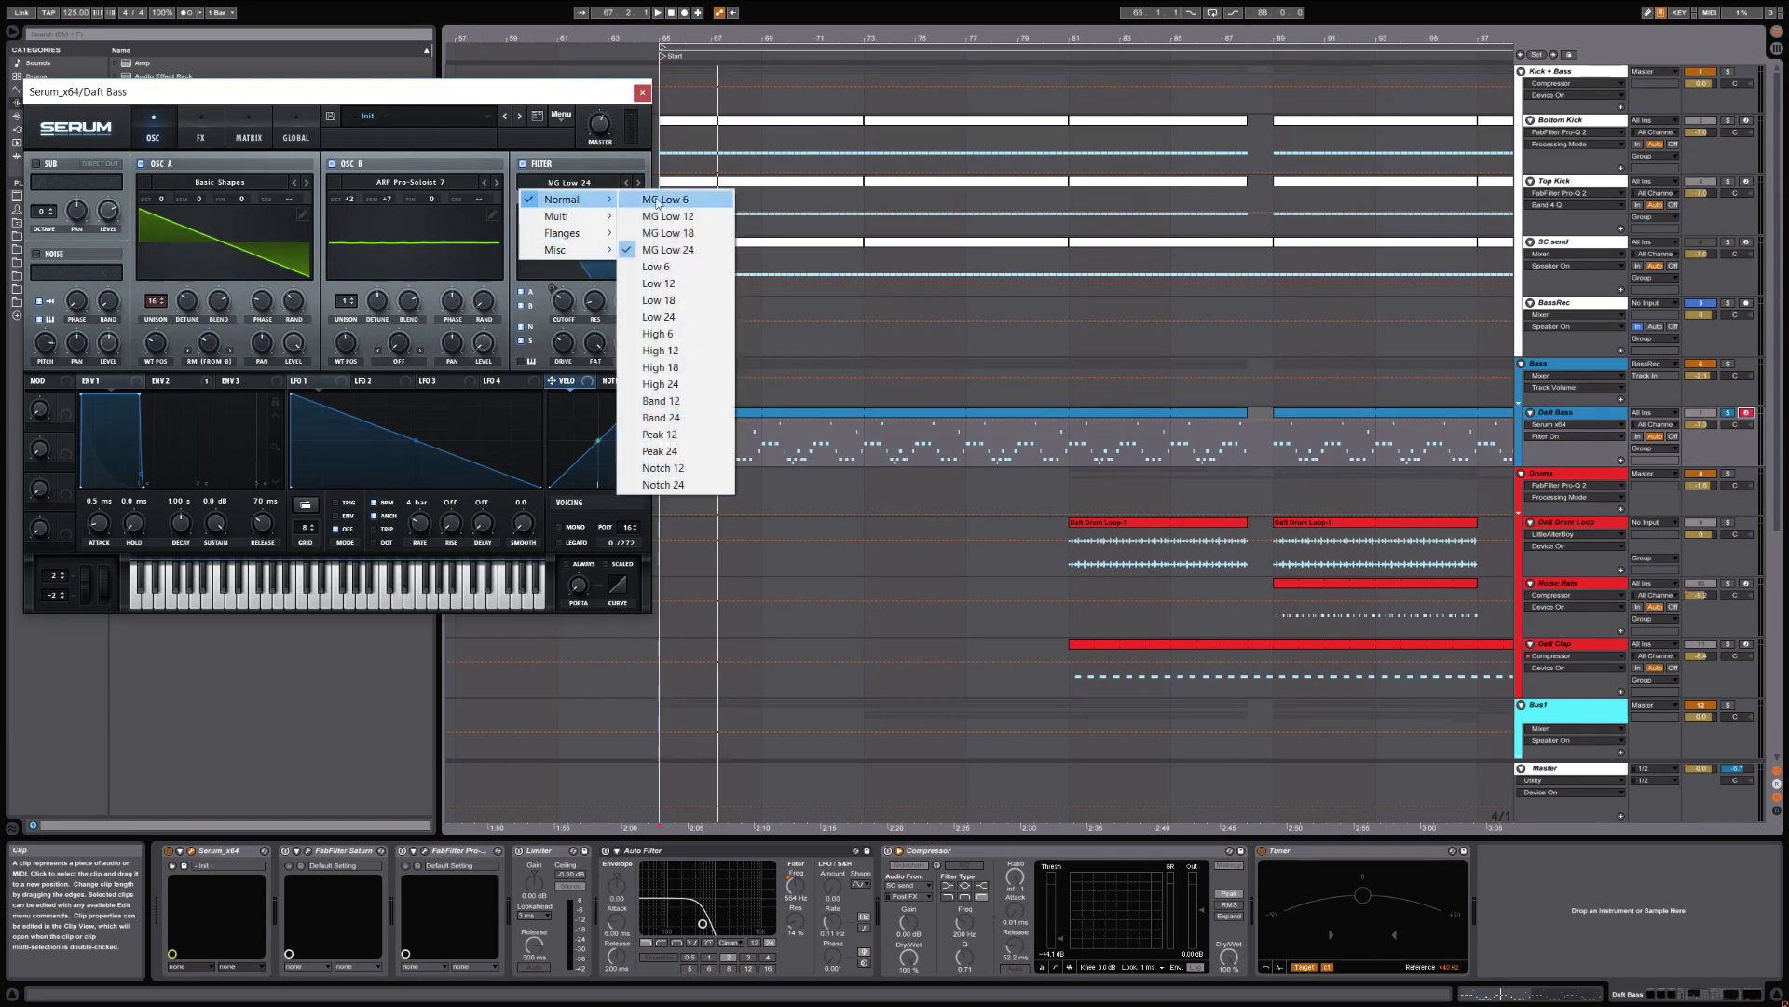
left_click(667, 249)
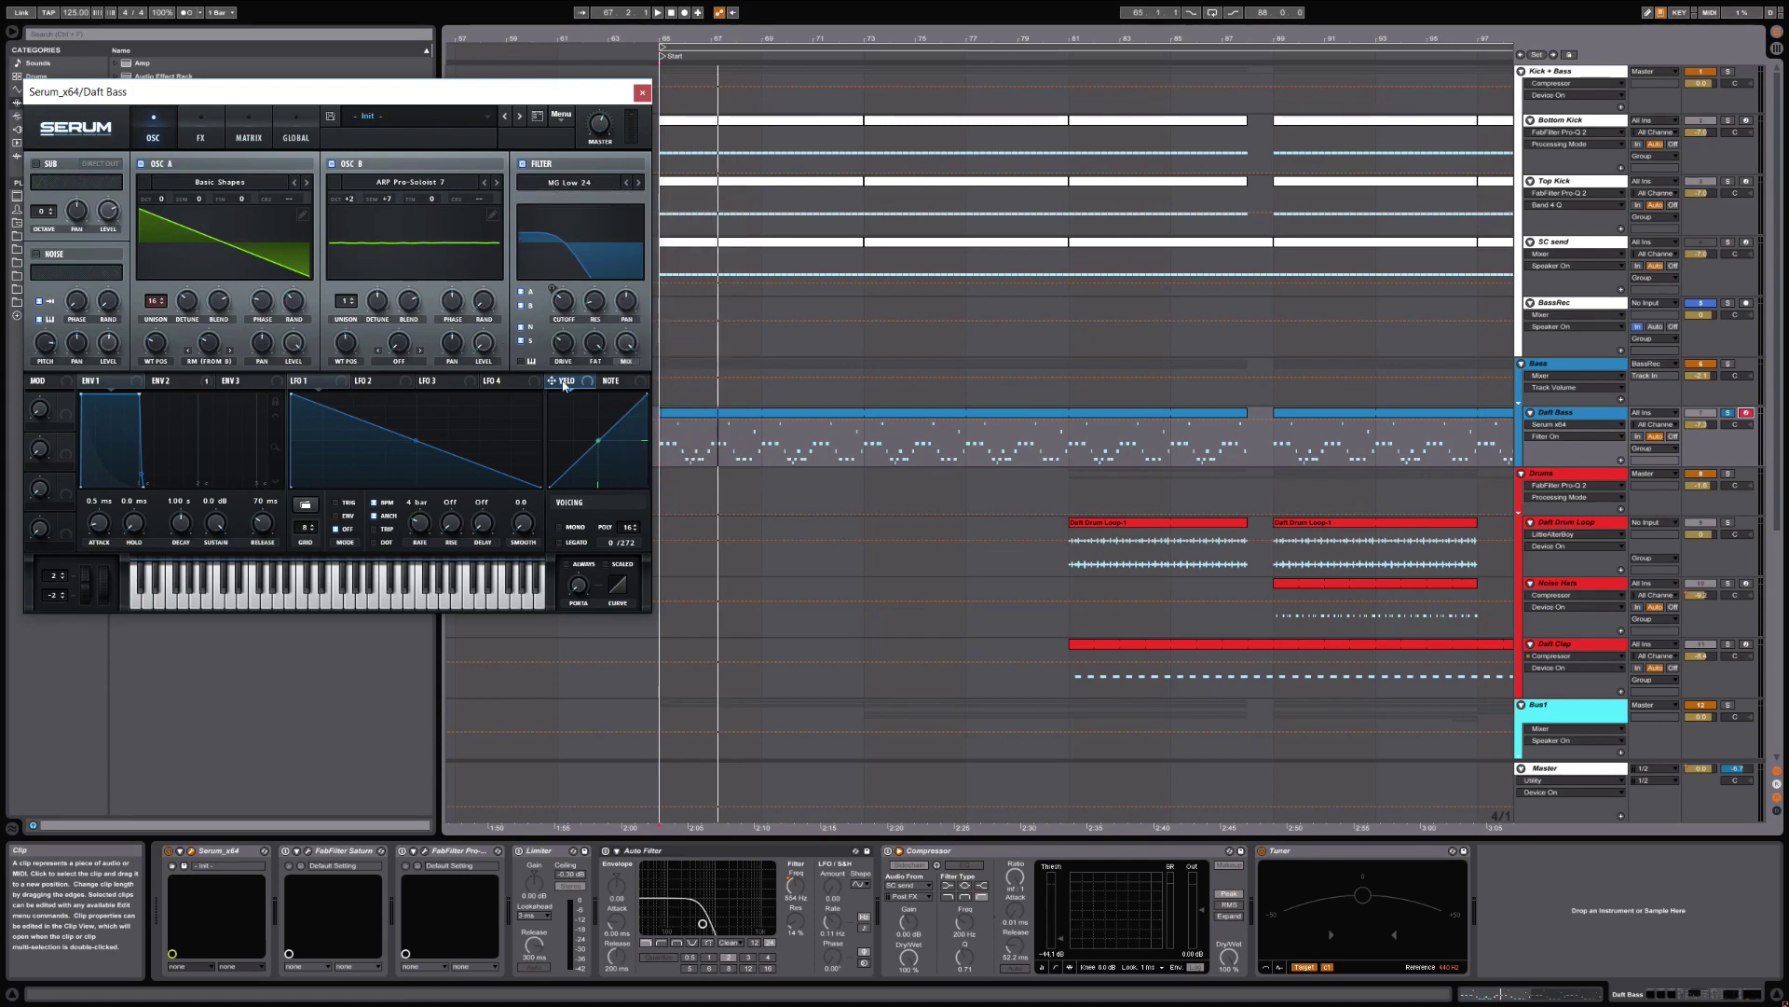
left_click(602, 350)
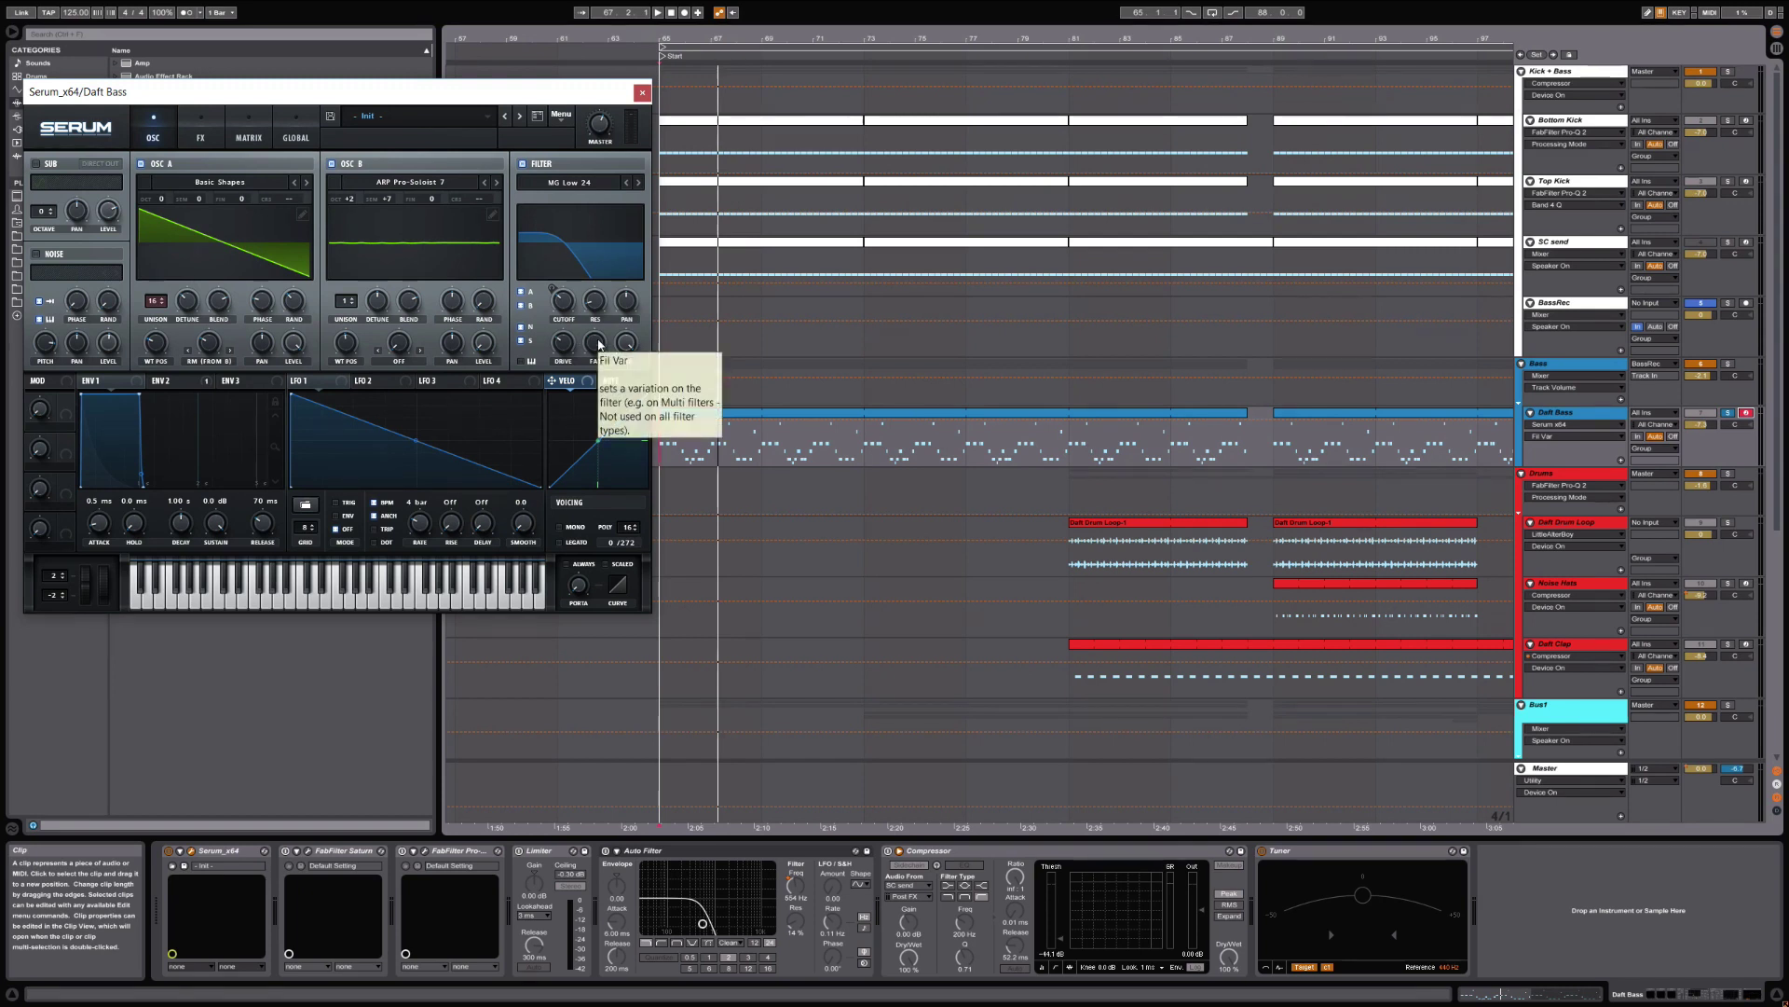
left_click_drag(600, 345, 578, 438)
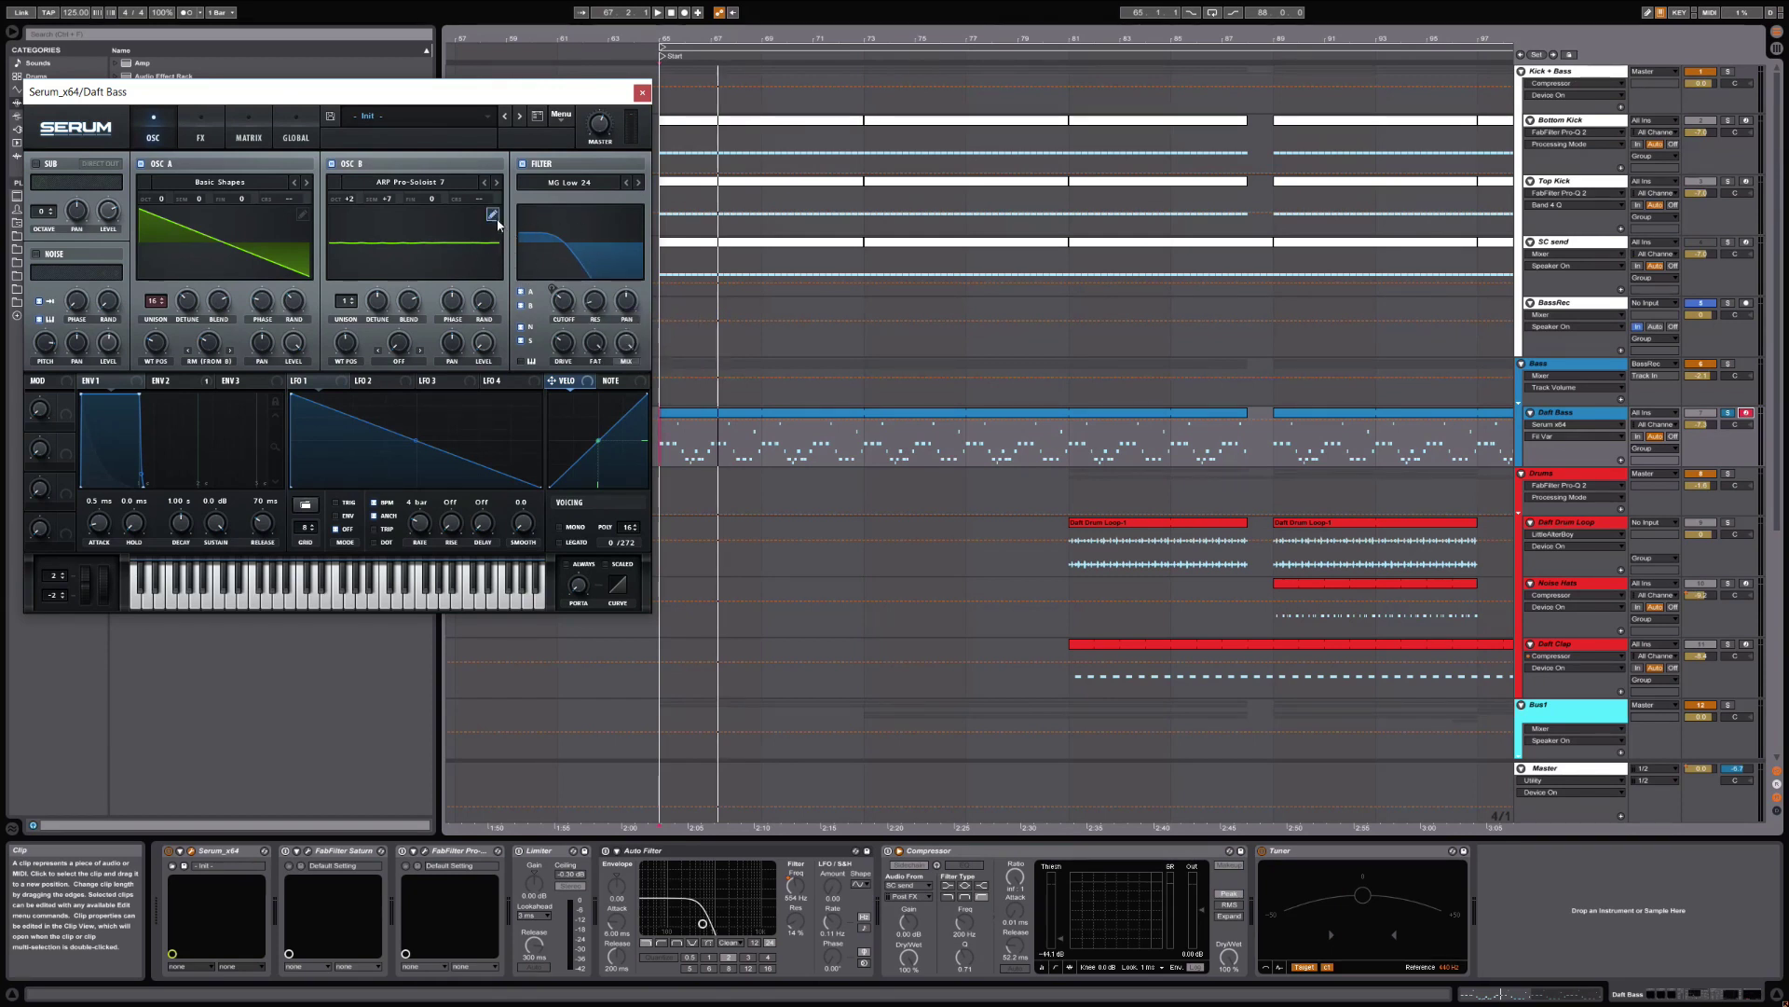
left_click(564, 345)
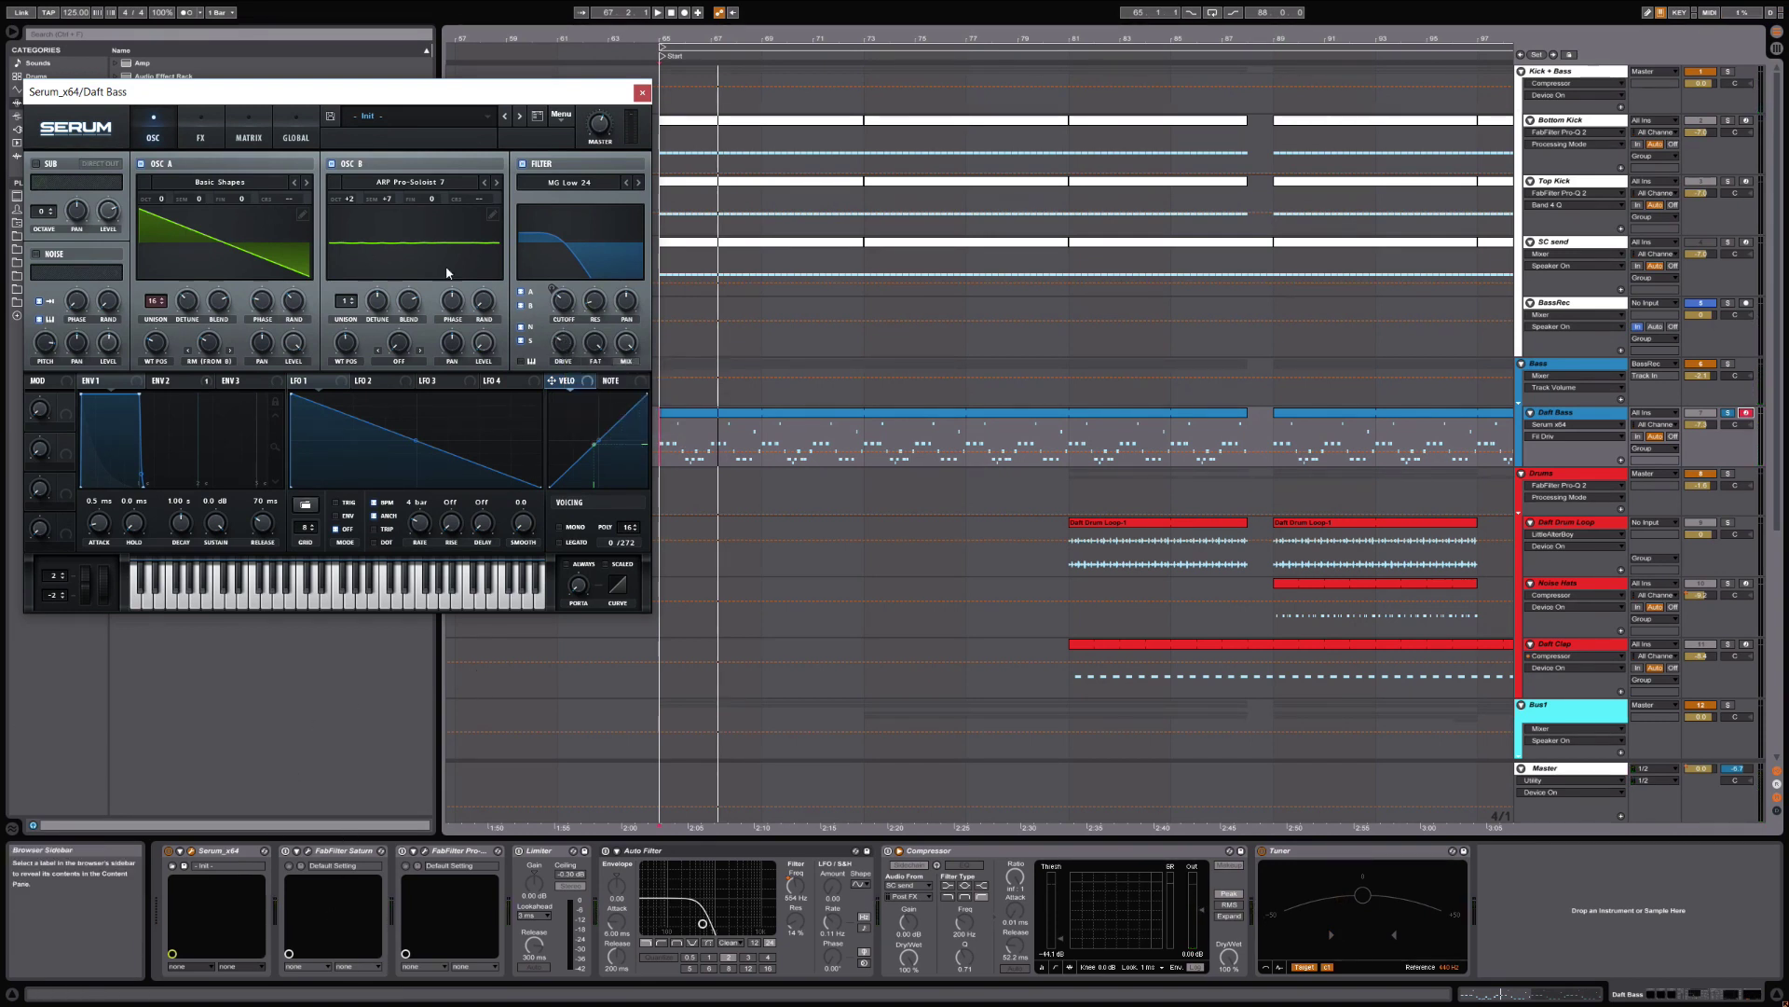
left_click(538, 113)
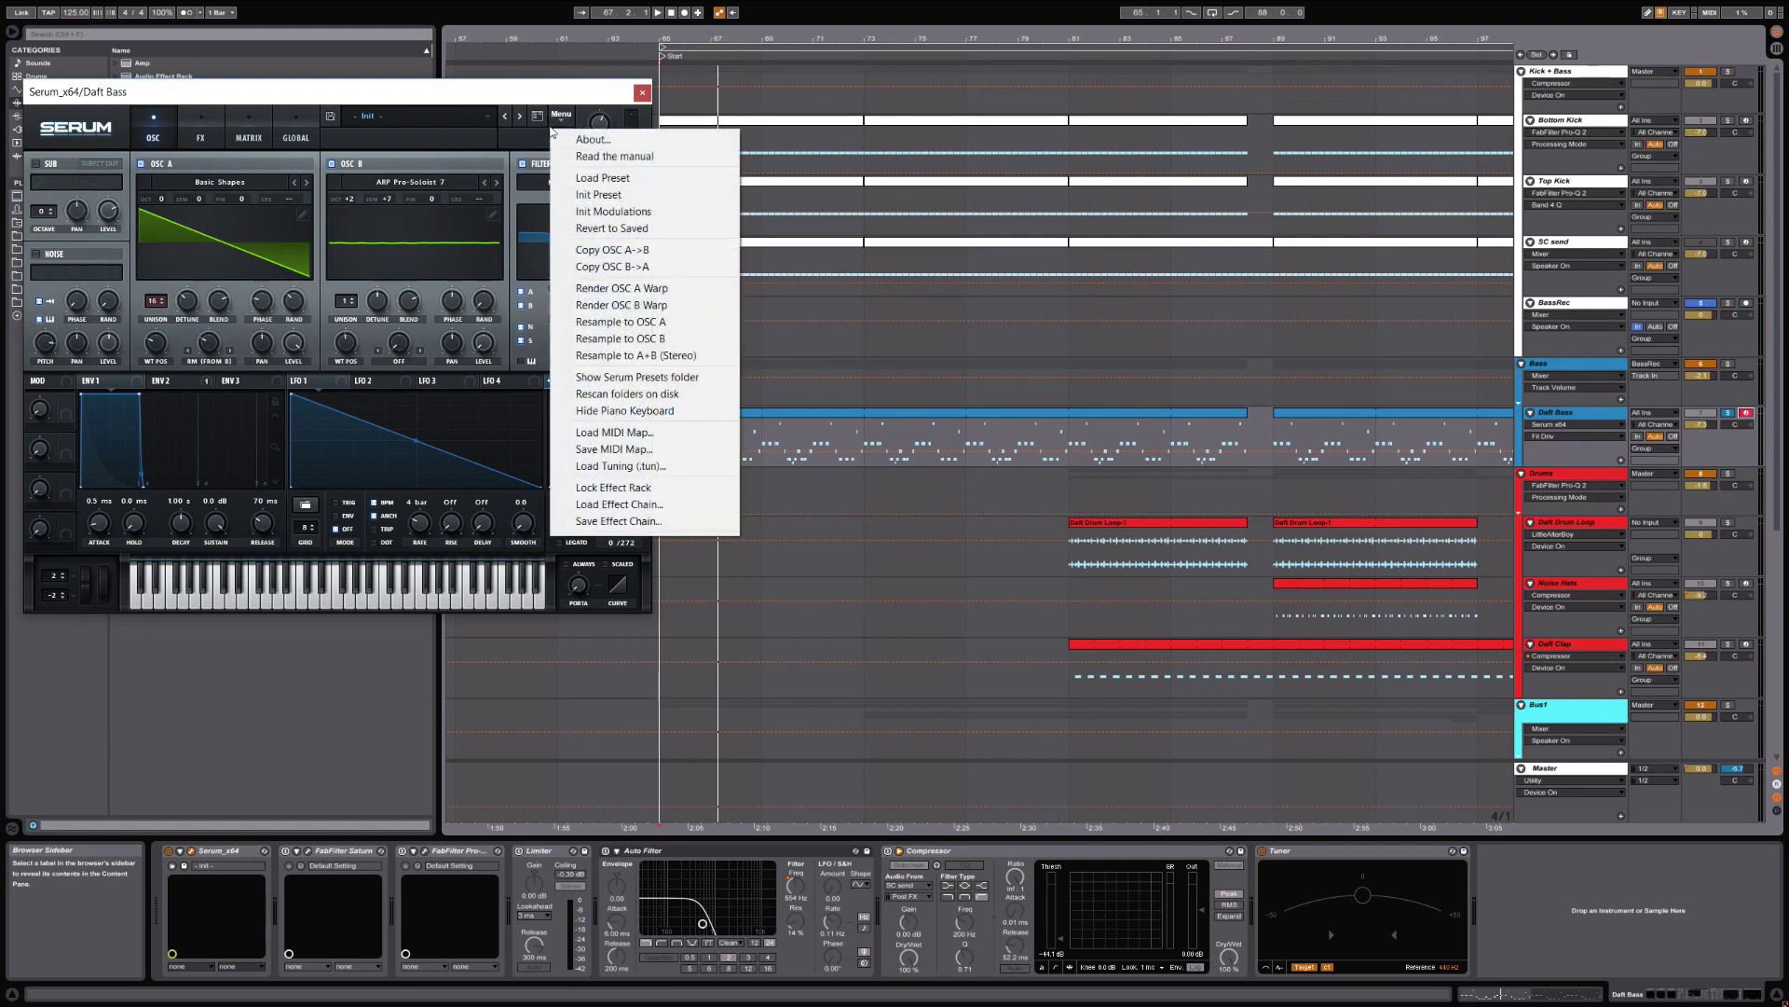
left_click(543, 93)
left_click(292, 137)
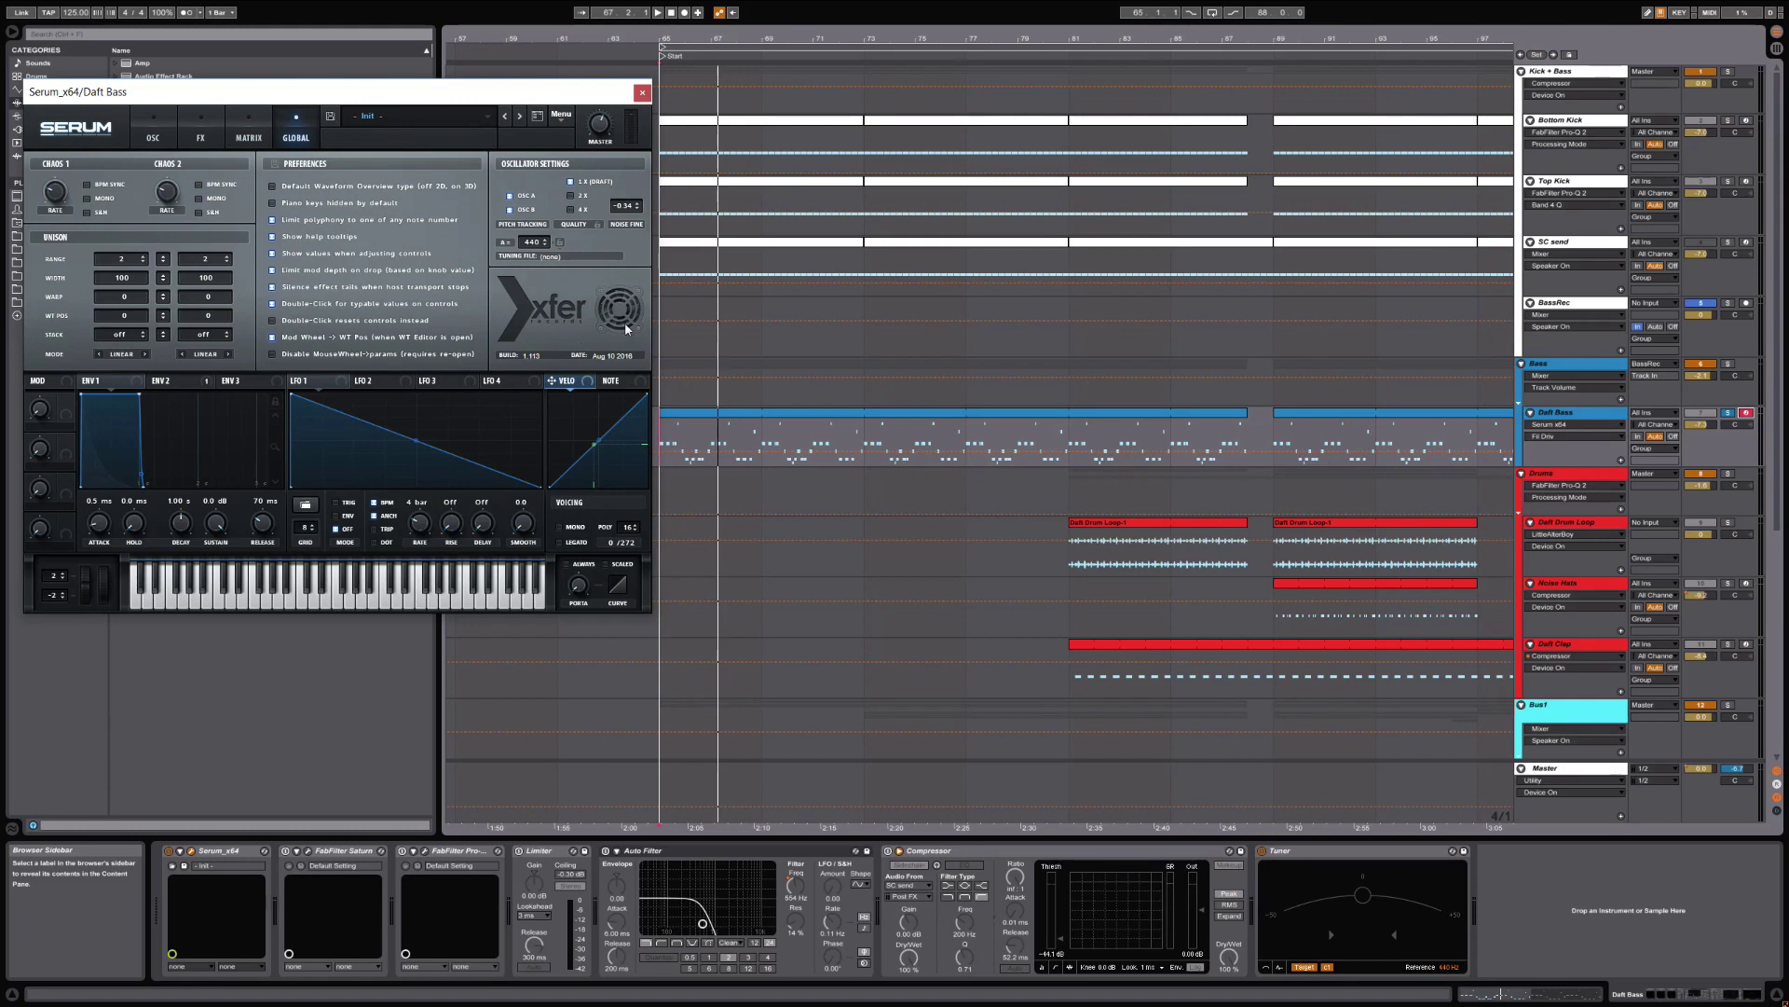
left_click(153, 135)
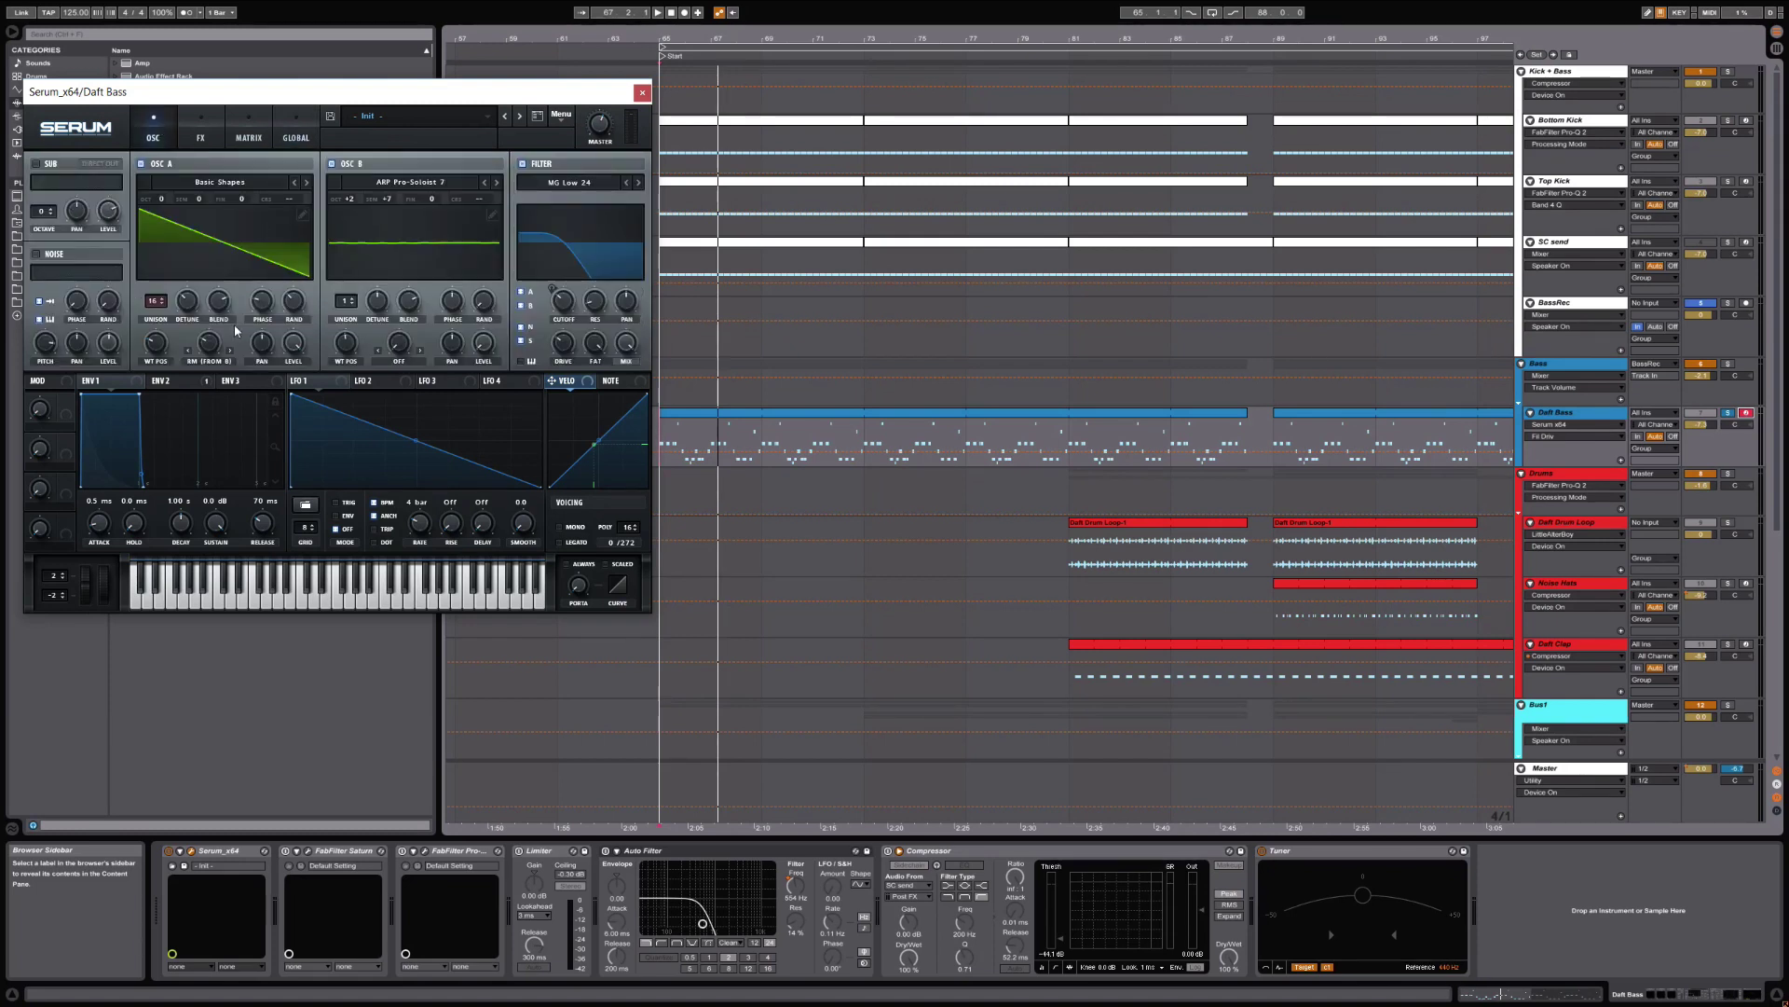
left_click(299, 134)
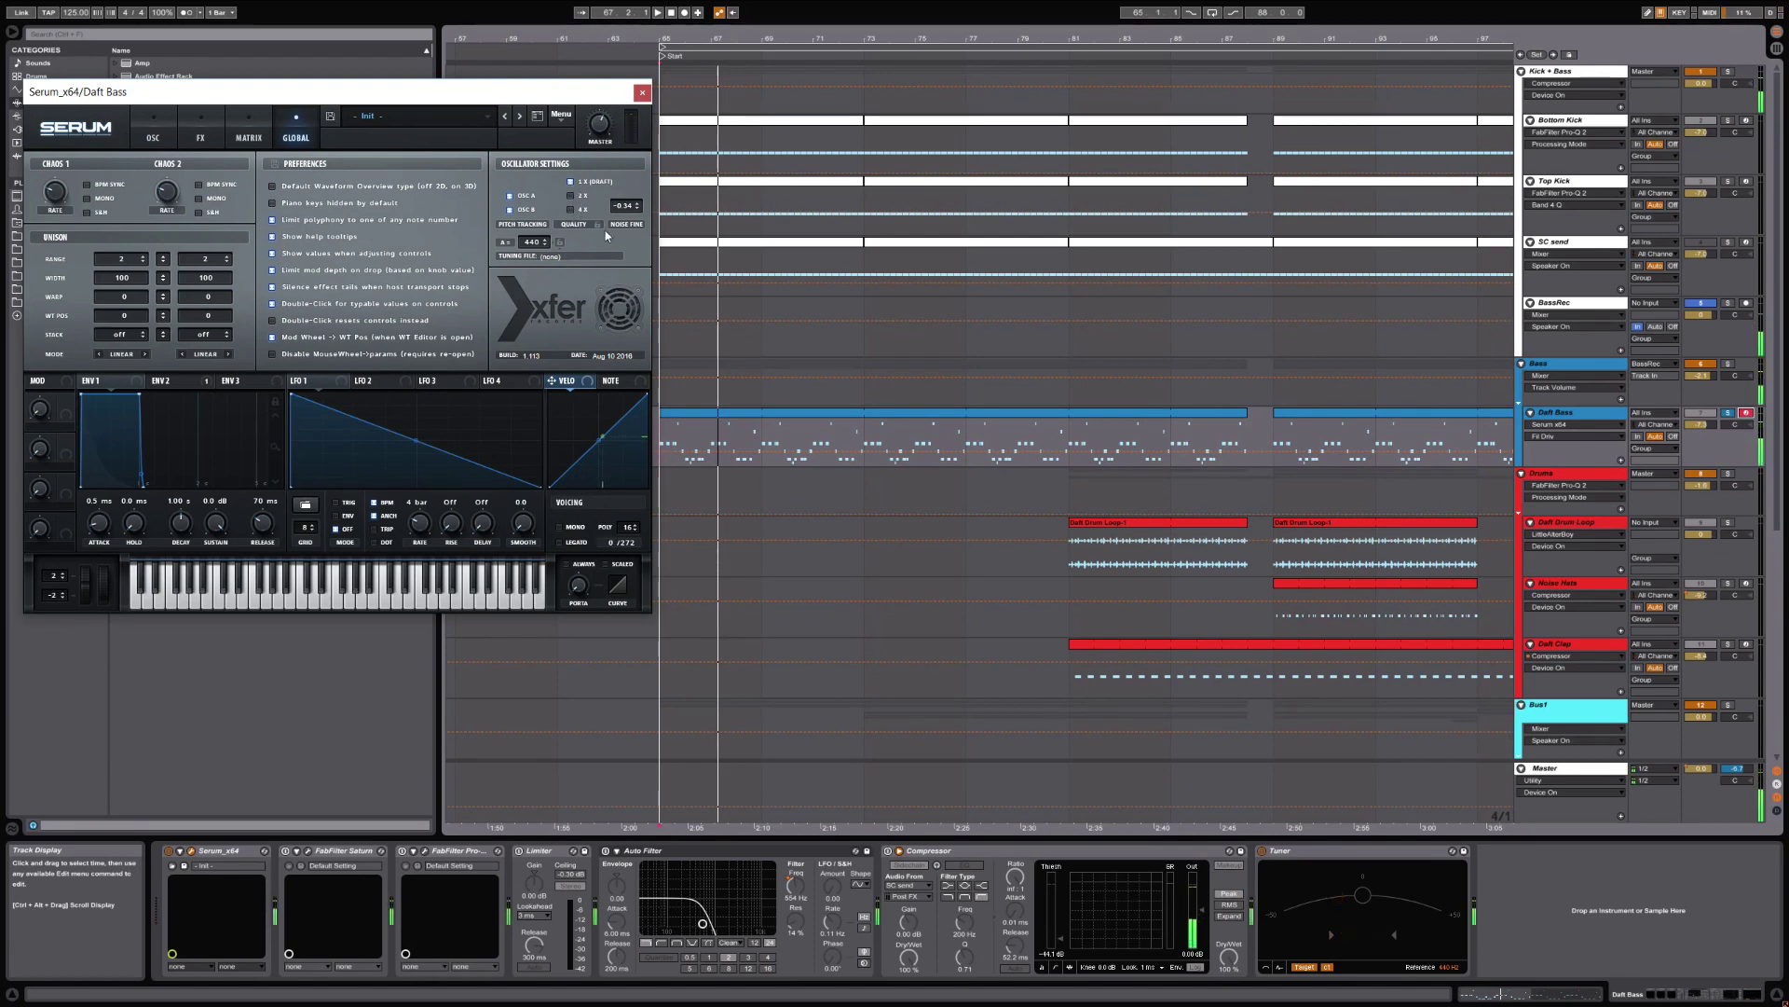
left_click(153, 138)
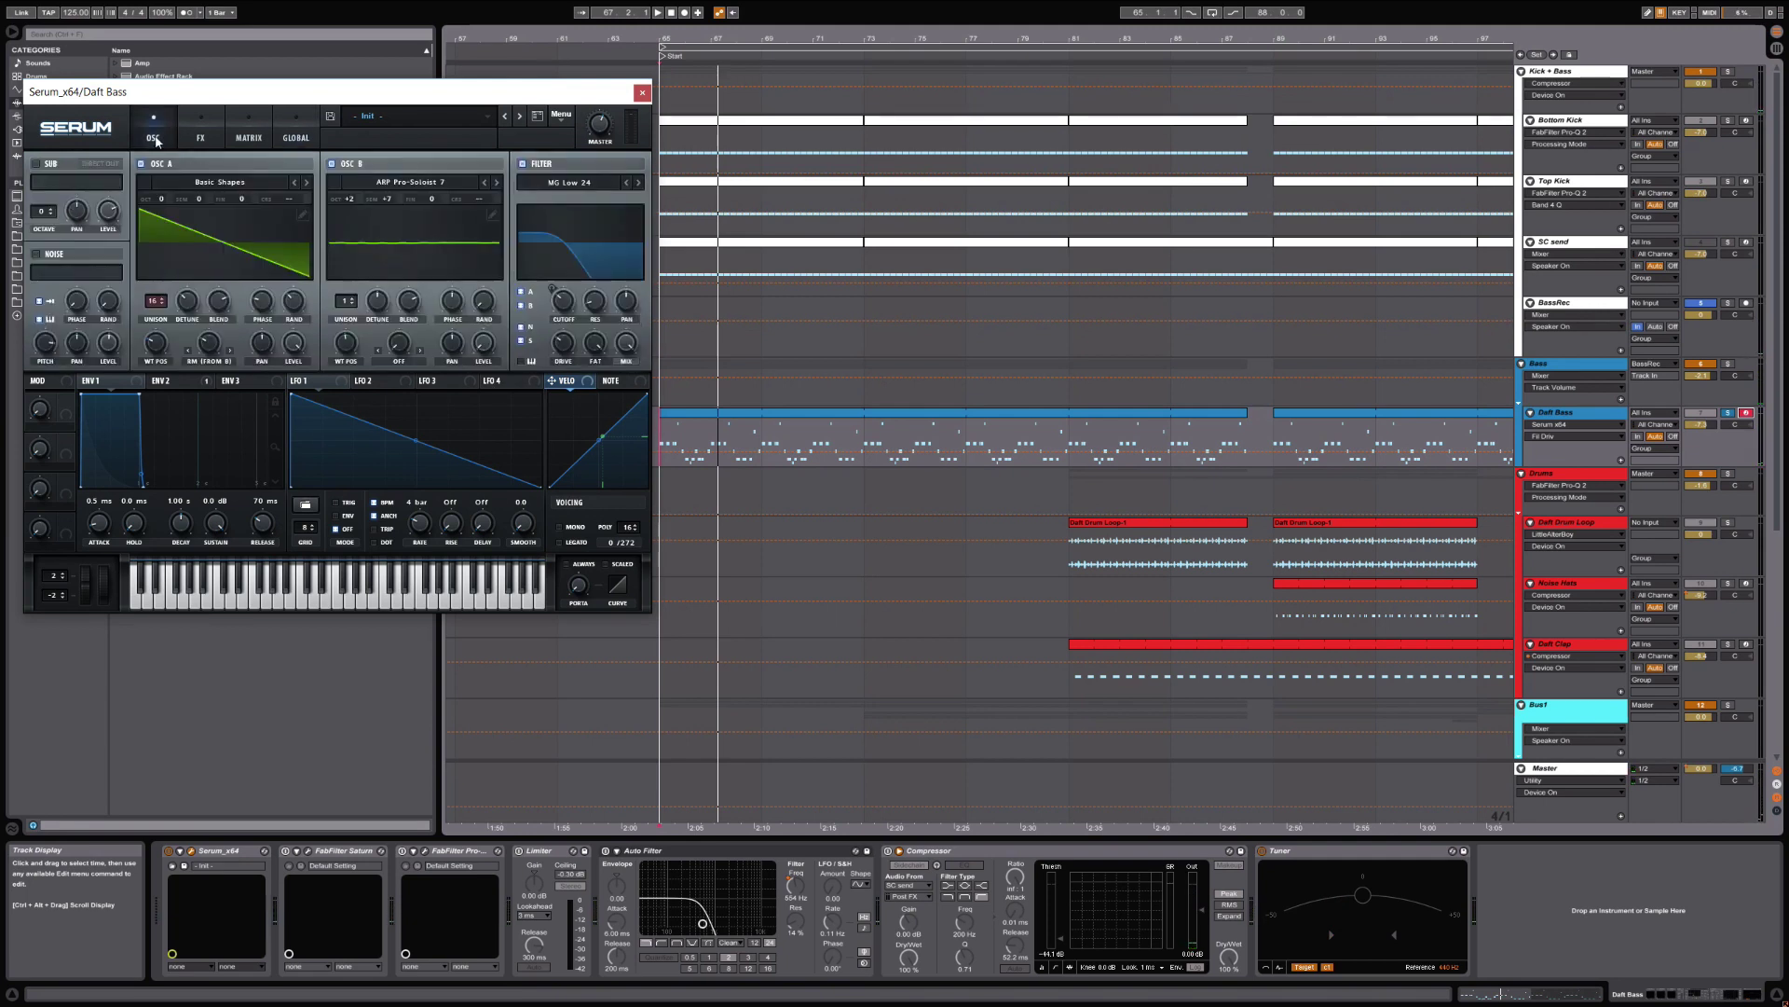
left_click(296, 137)
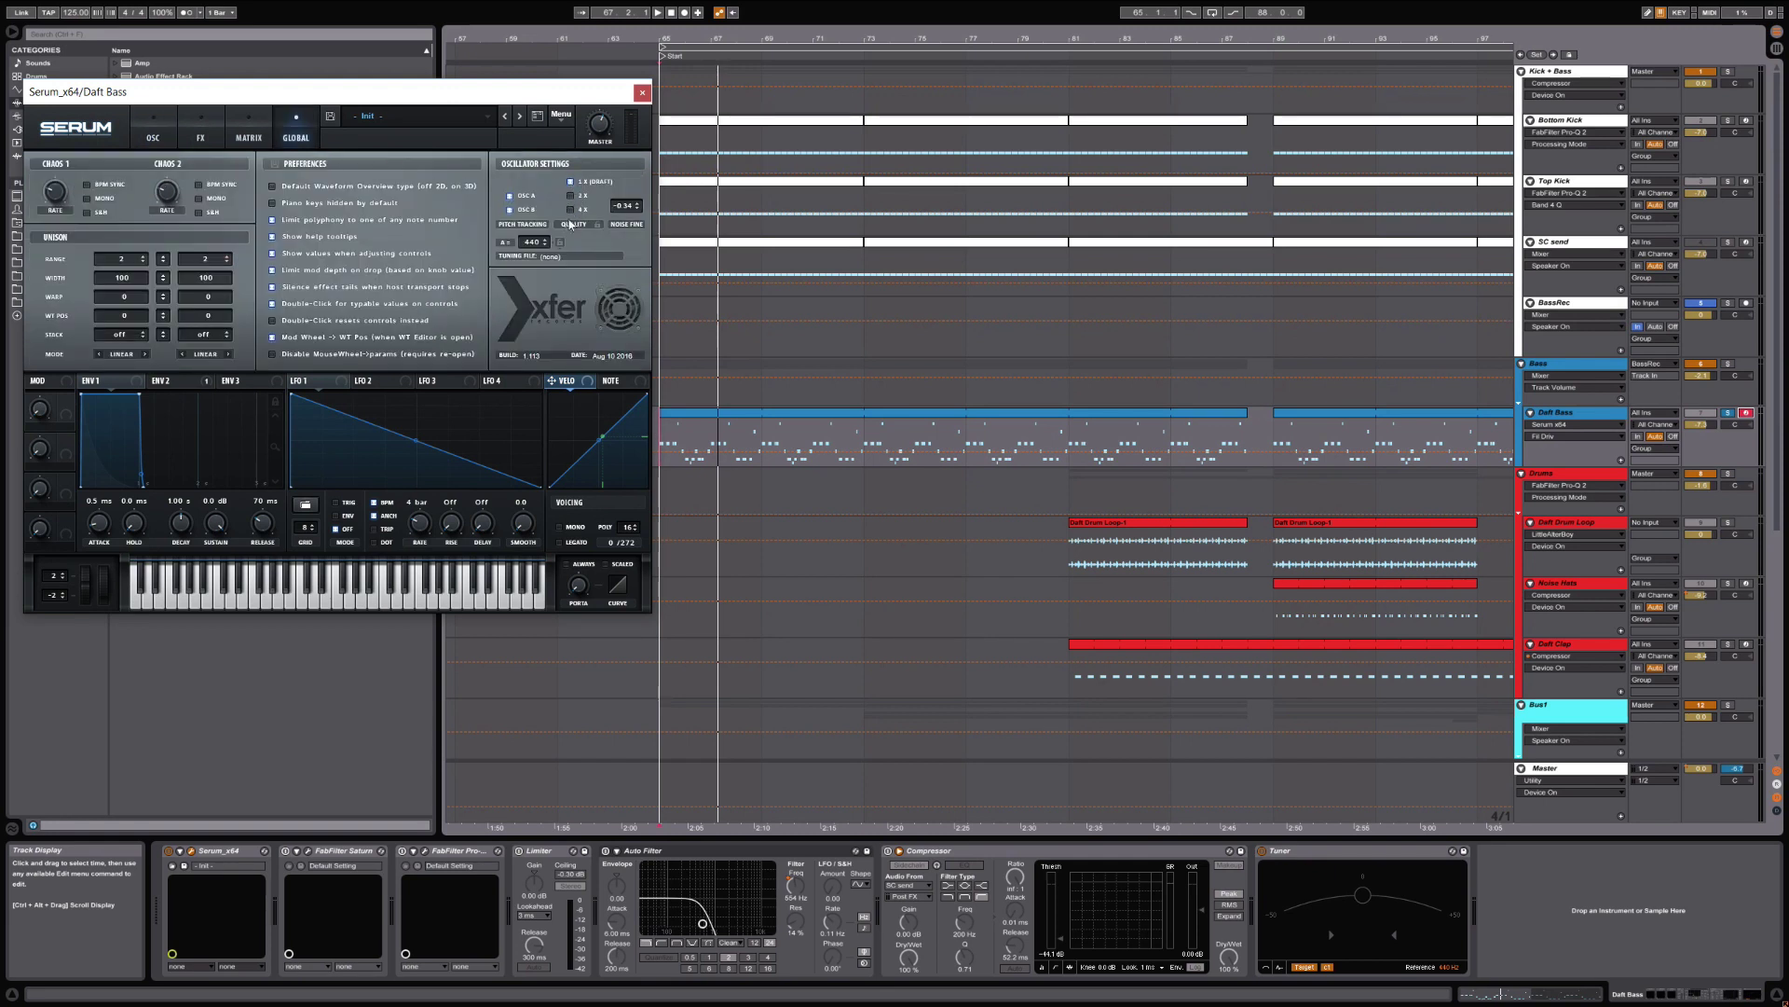
left_click(152, 135)
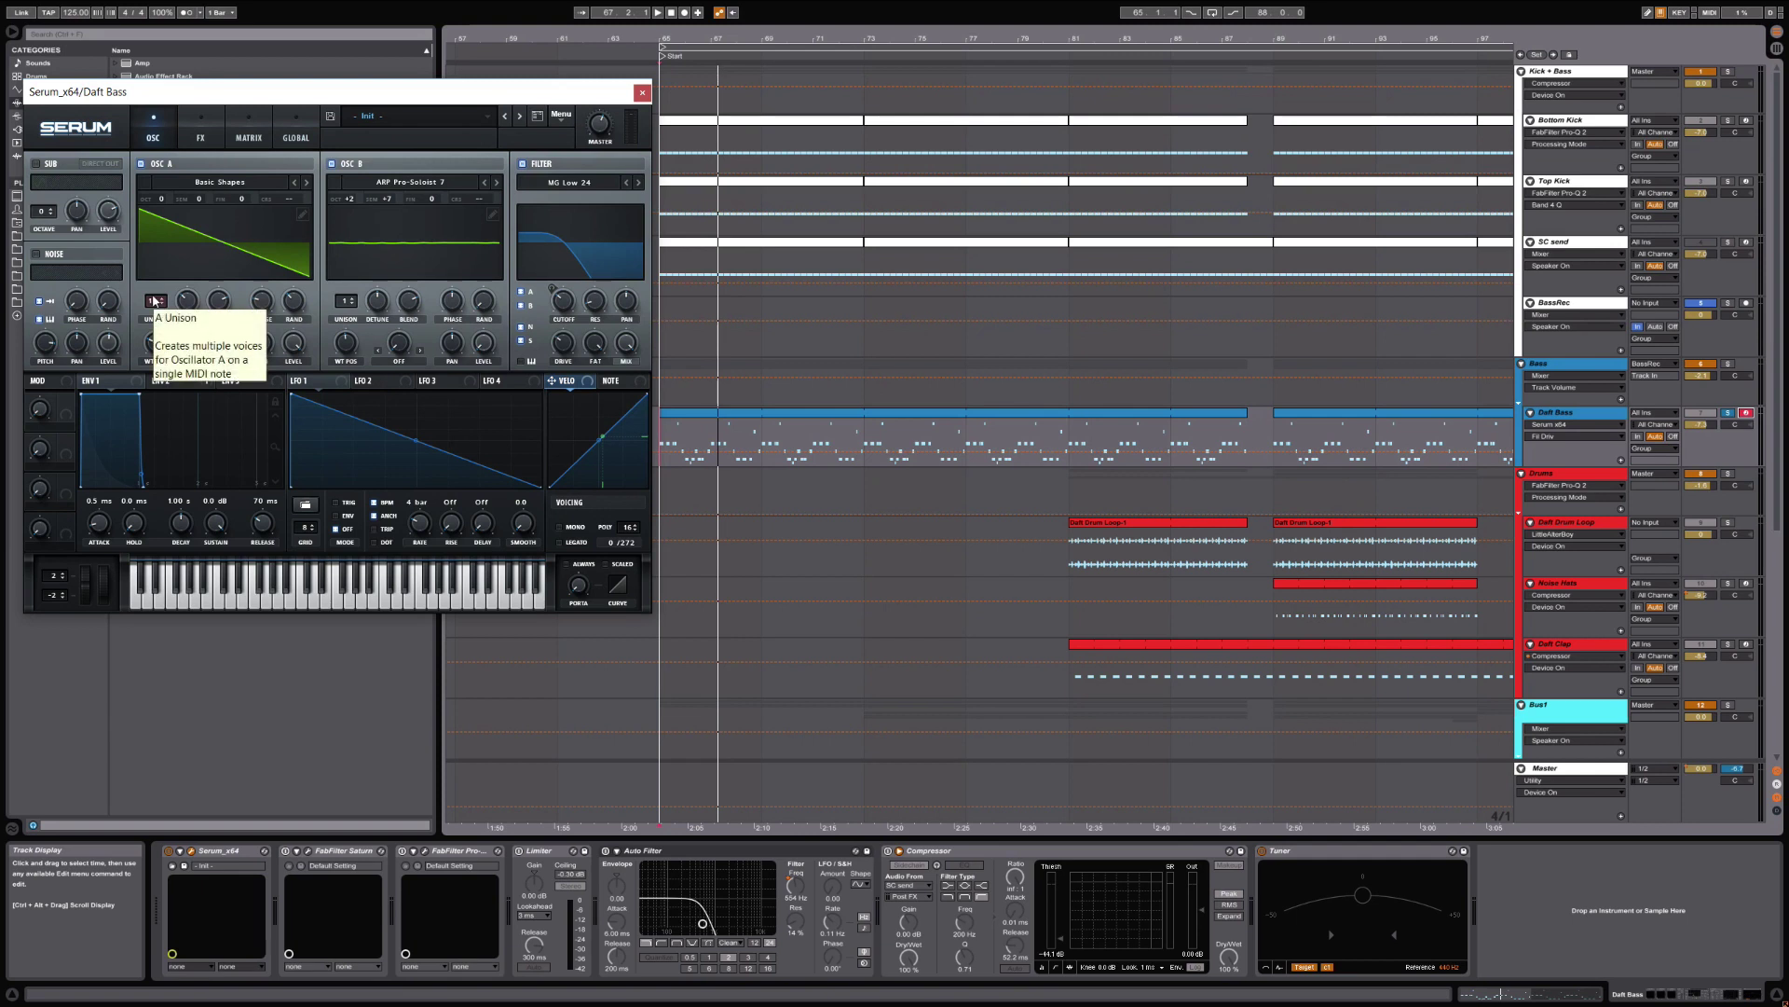
Give Osc A 16 unison voices, adjust their detune, and compare the Global and Osc pages.
left_click_drag(154, 301, 174, 296)
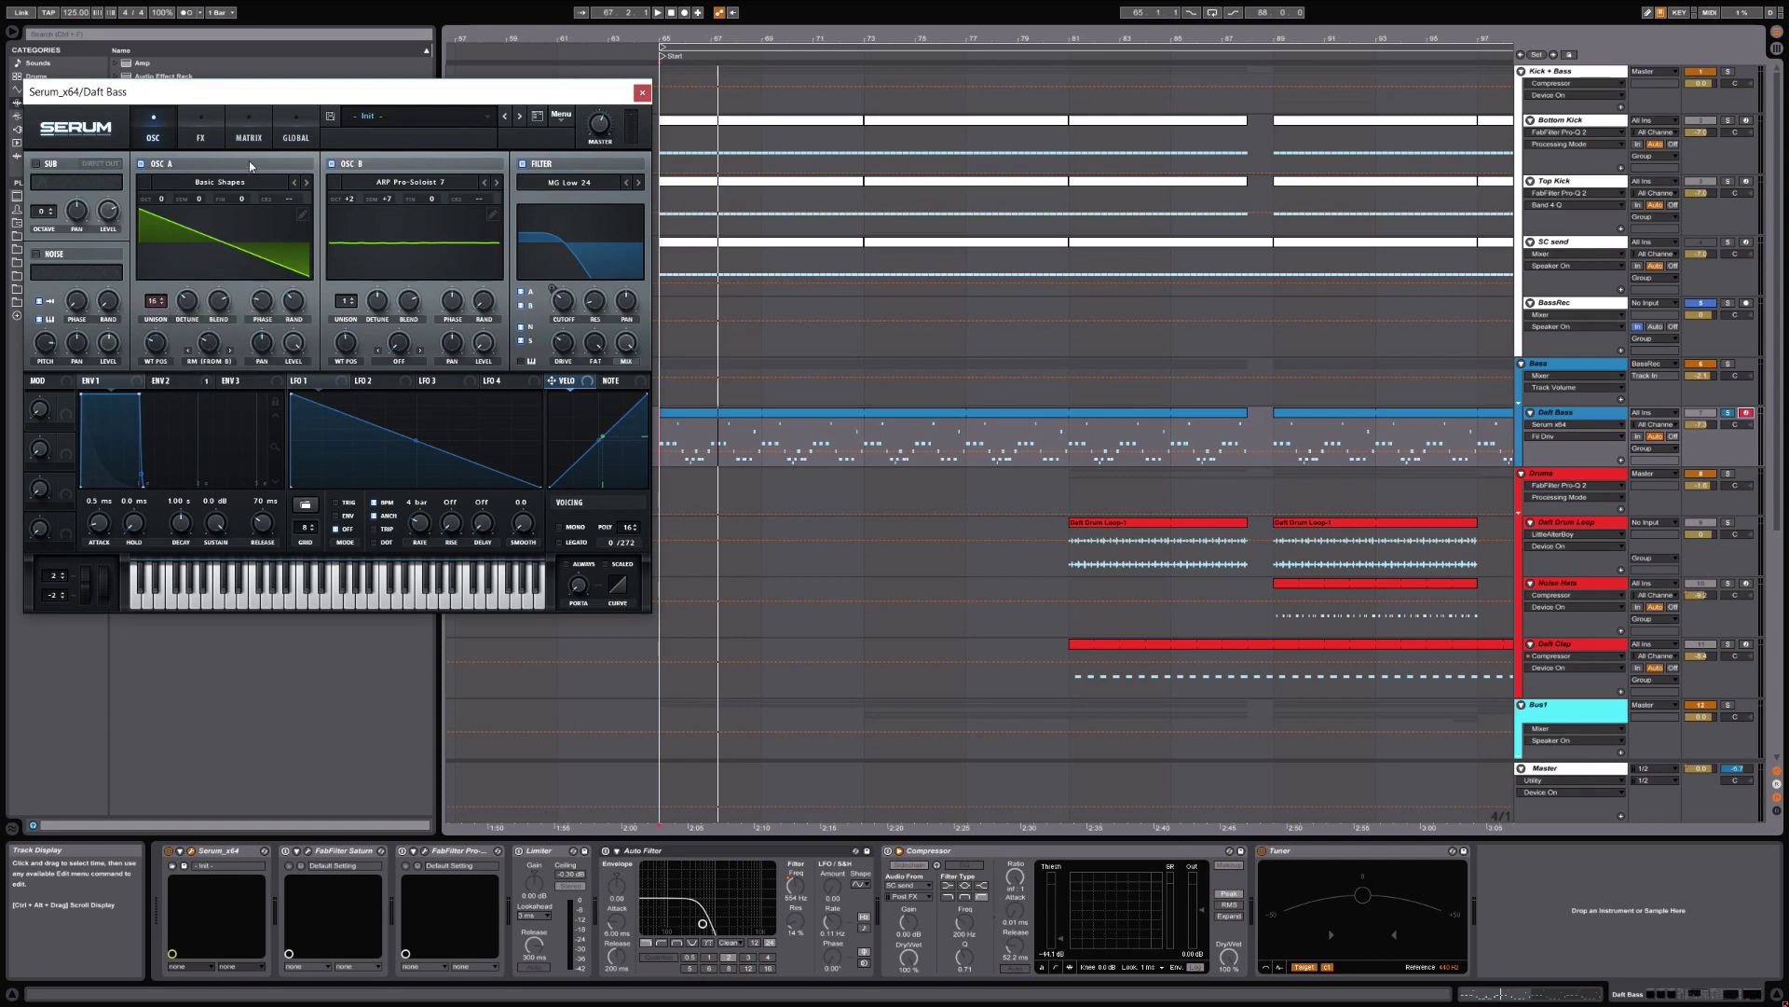
left_click(298, 138)
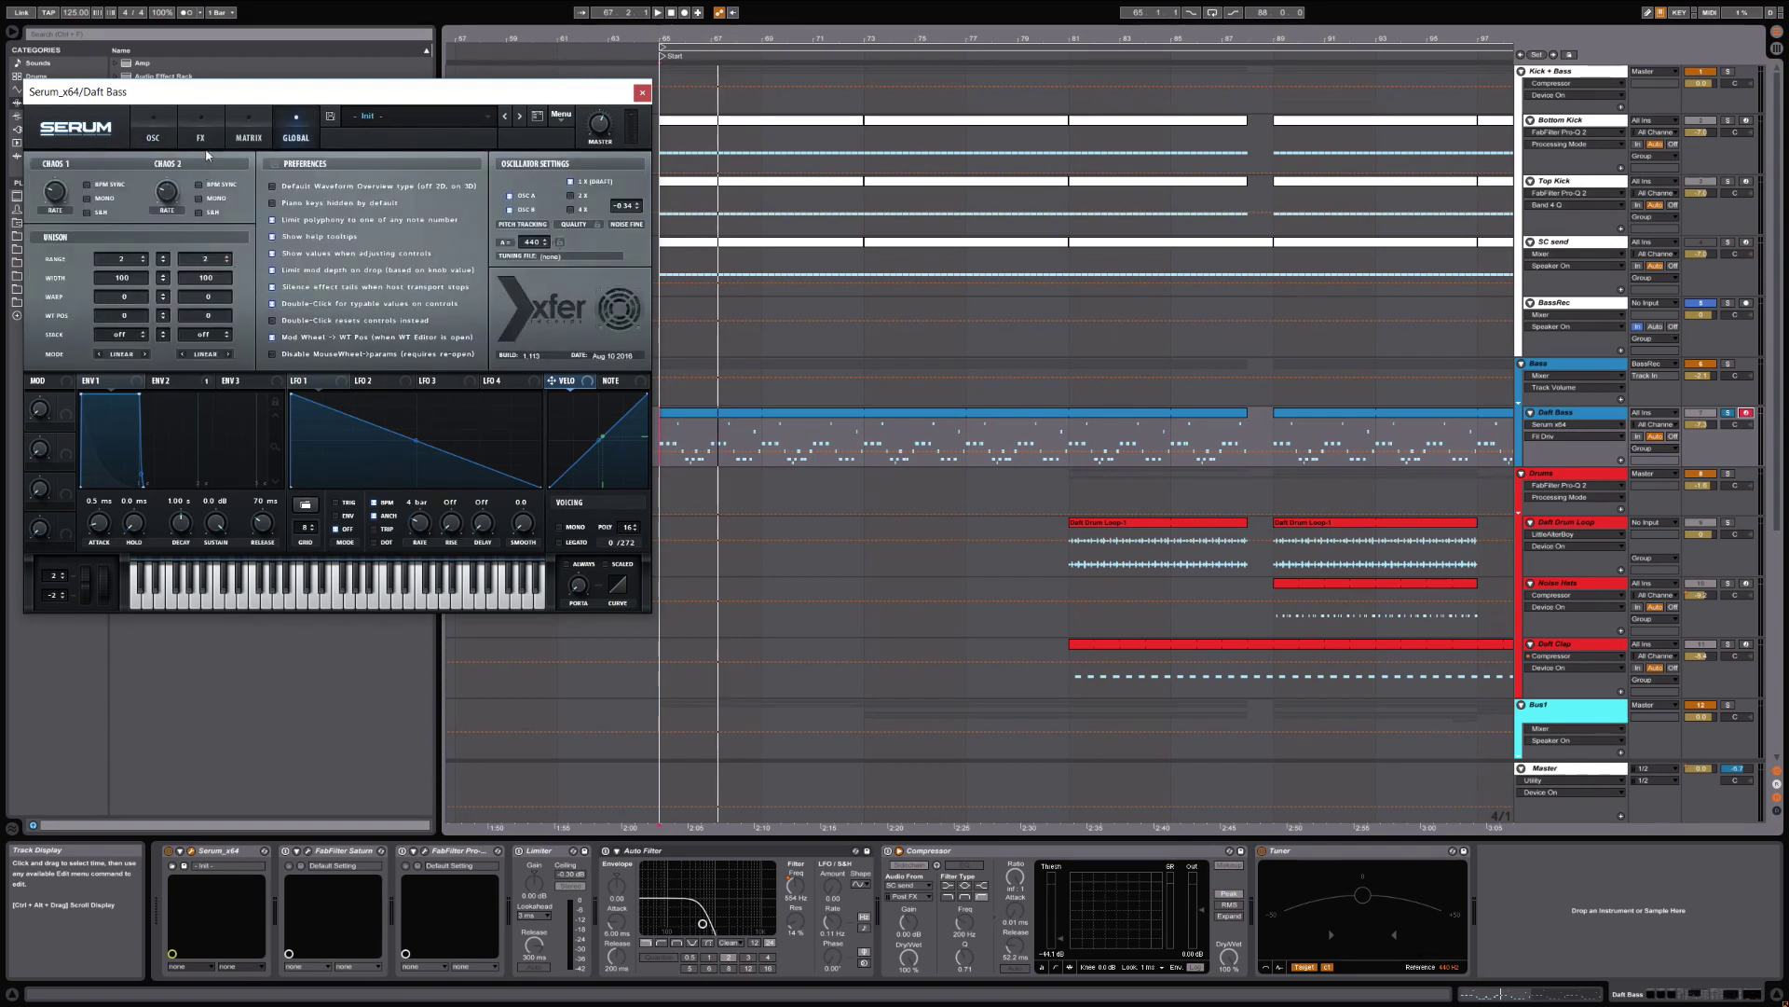
left_click(172, 136)
left_click_drag(193, 291, 152, 304)
left_click(299, 130)
left_click(152, 131)
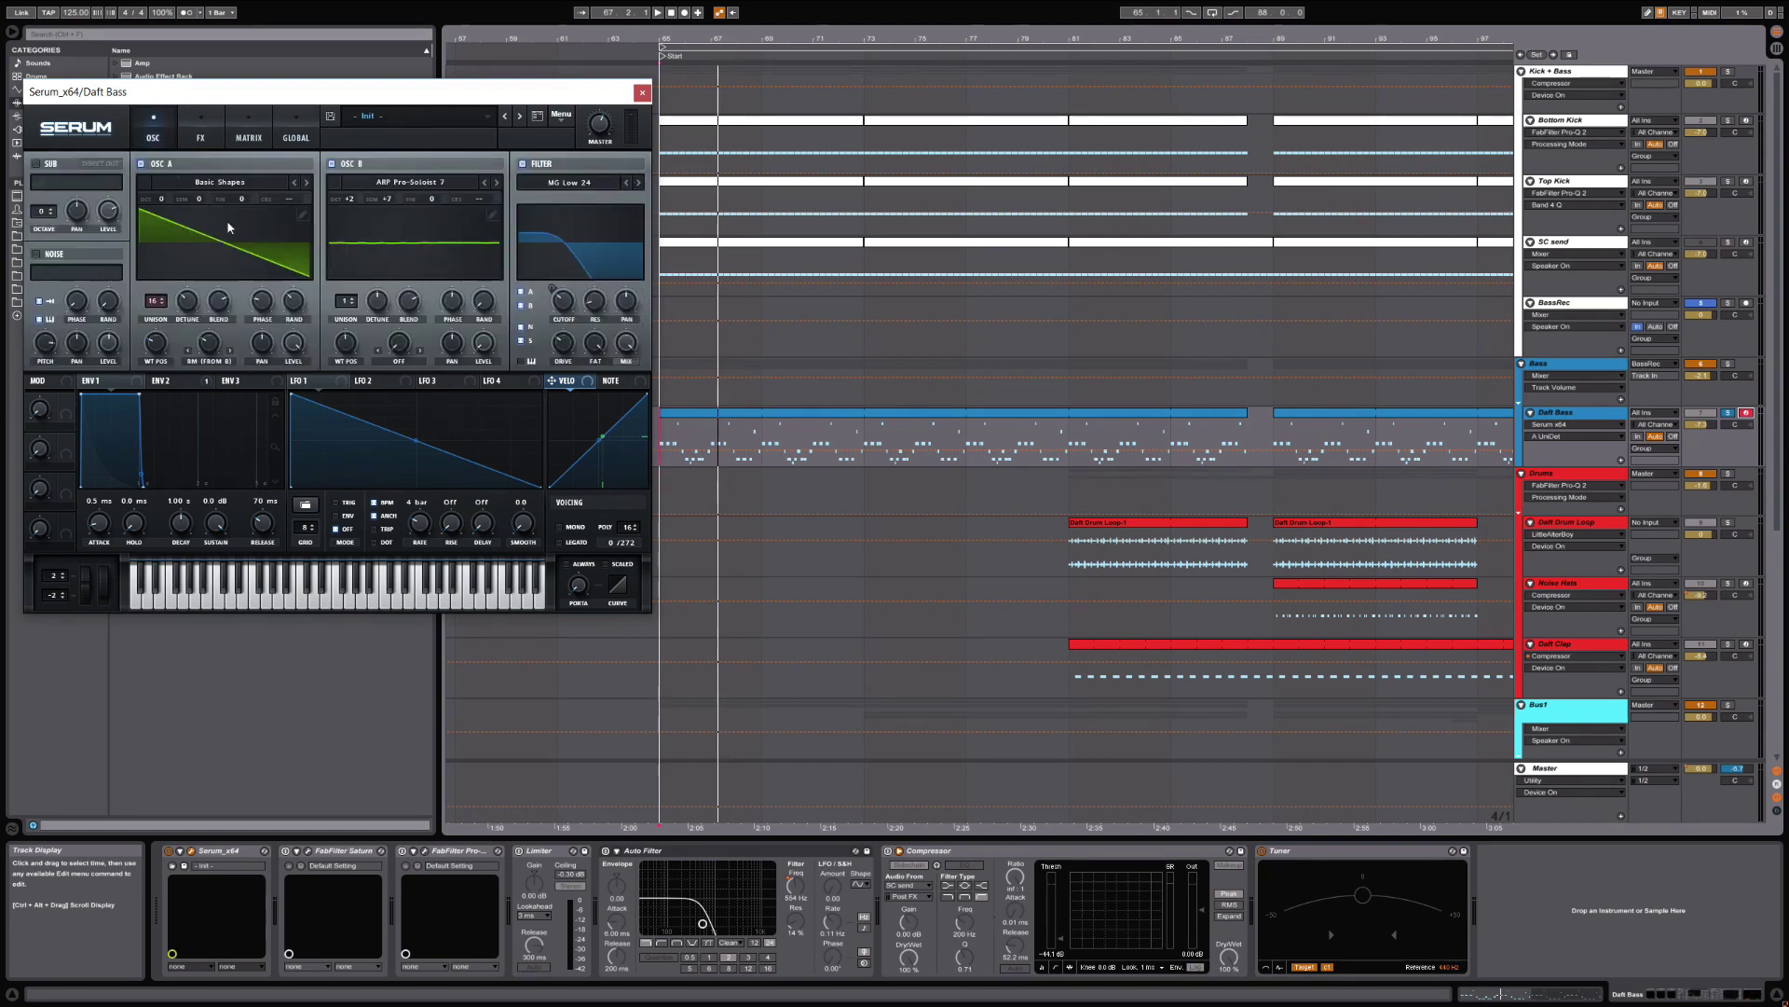
left_click(303, 136)
left_click(303, 135)
left_click(151, 126)
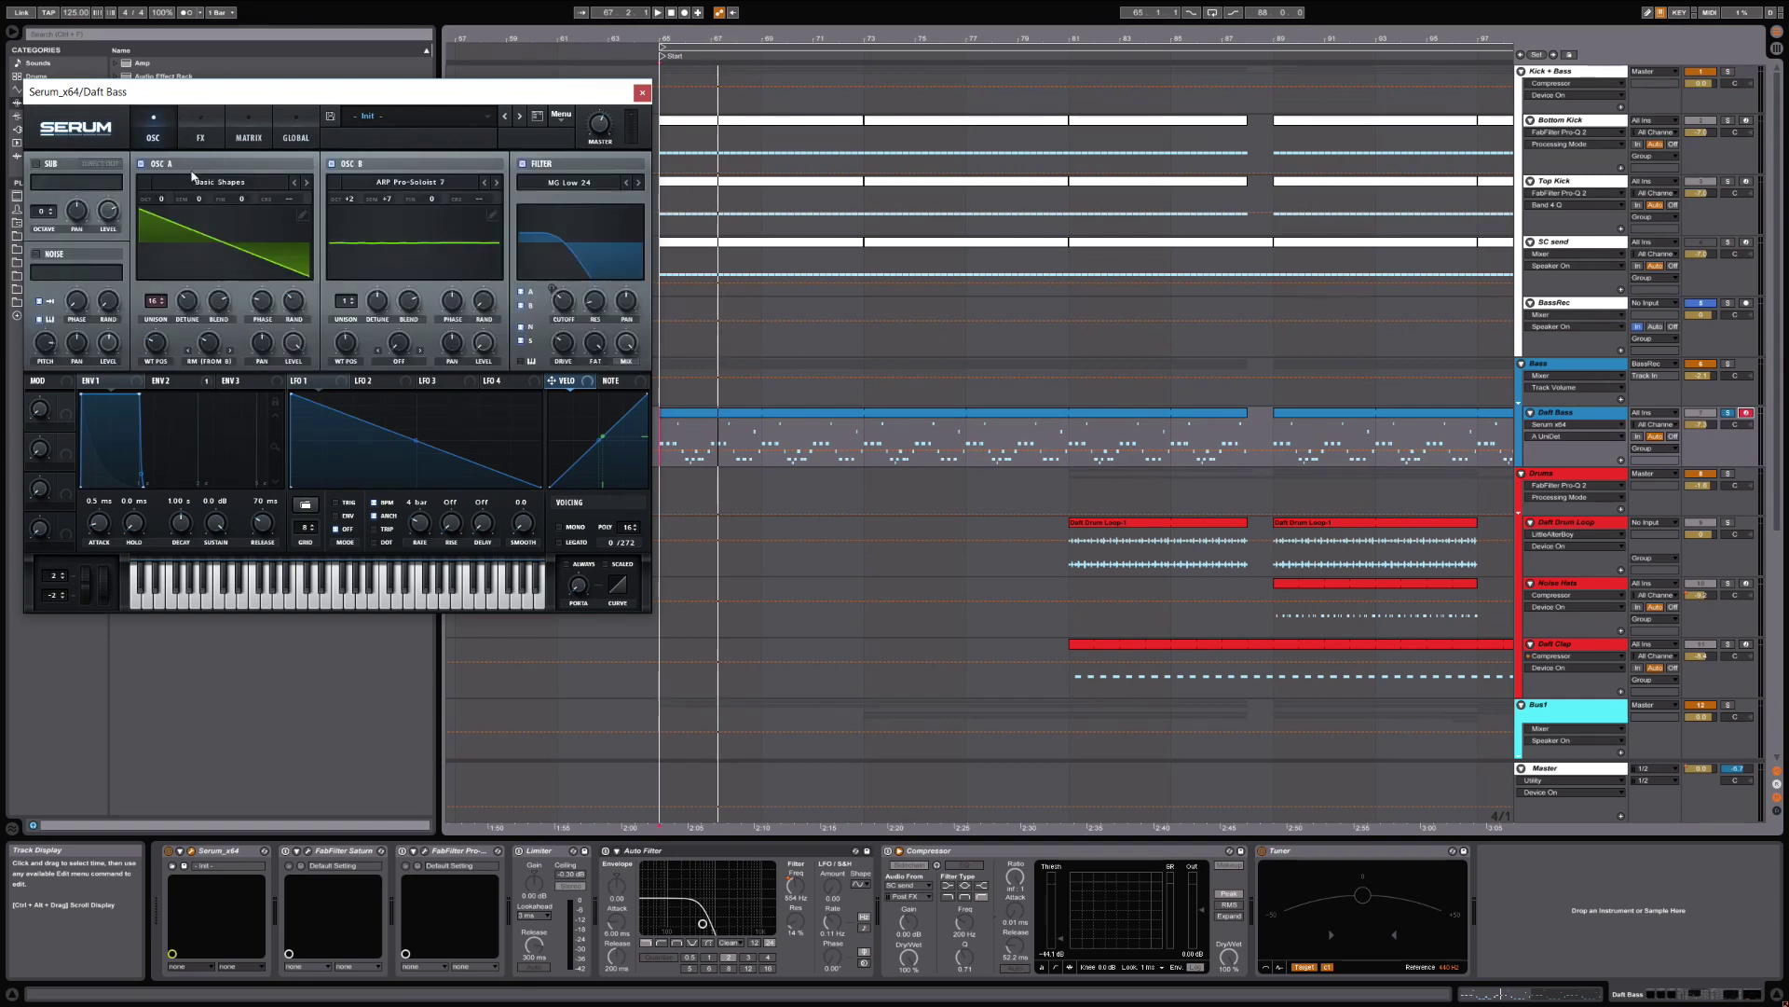